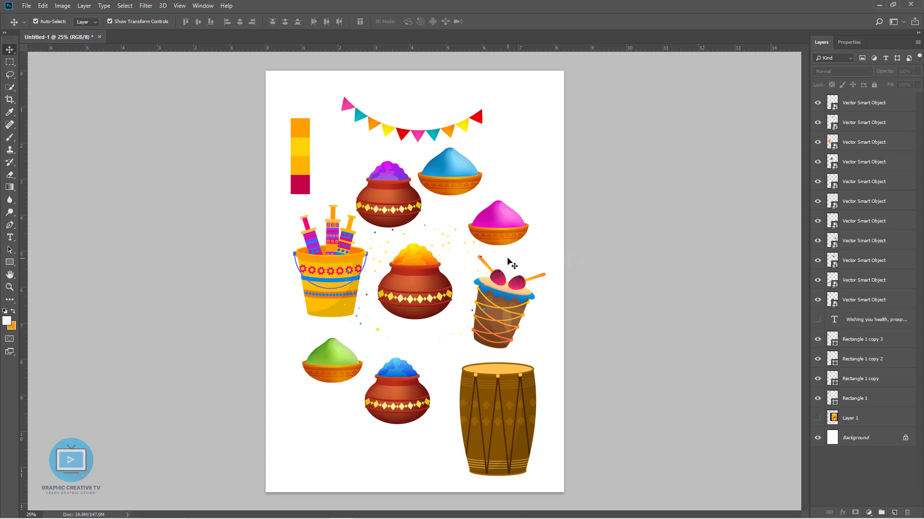
Step: Reposition the drum, pots, powder bowls, bucket and bunting around the page, spreading the clip-art into new spots
left_click_drag(501, 318, 520, 347)
left_click_drag(414, 275, 435, 324)
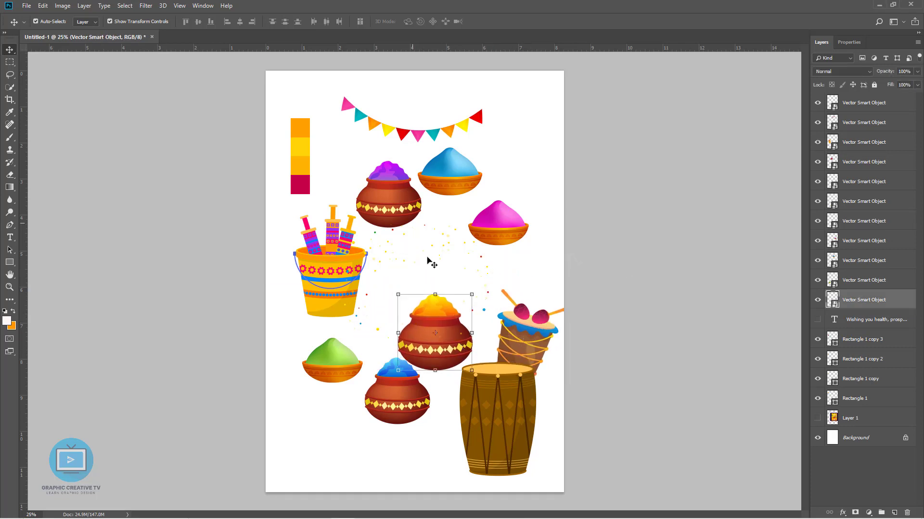
left_click_drag(398, 200, 395, 184)
left_click_drag(457, 161, 462, 158)
left_click_drag(502, 219, 511, 195)
left_click_drag(337, 248, 317, 262)
left_click_drag(417, 140, 430, 115)
left_click_drag(436, 332, 436, 302)
left_click_drag(420, 393, 410, 392)
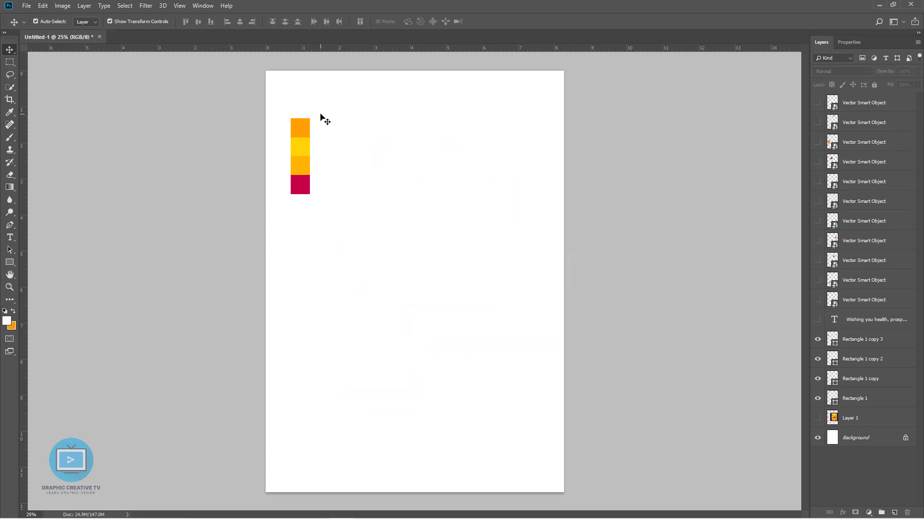
Step: Fill the Background layer with the orange of the topmost palette swatch, ff9b00, and check that colour's values
left_click(306, 131)
left_click(850, 438)
key("ctrl+BackSpace")
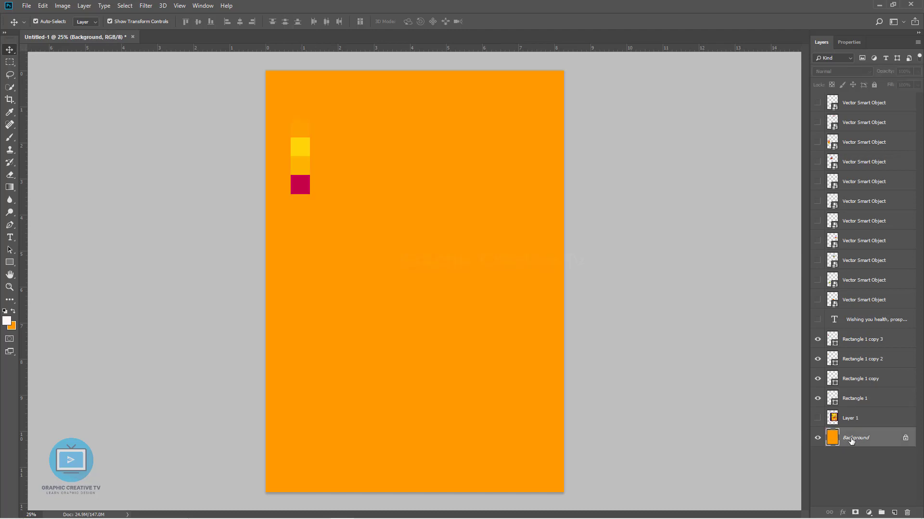
left_click(307, 129)
left_click(11, 326)
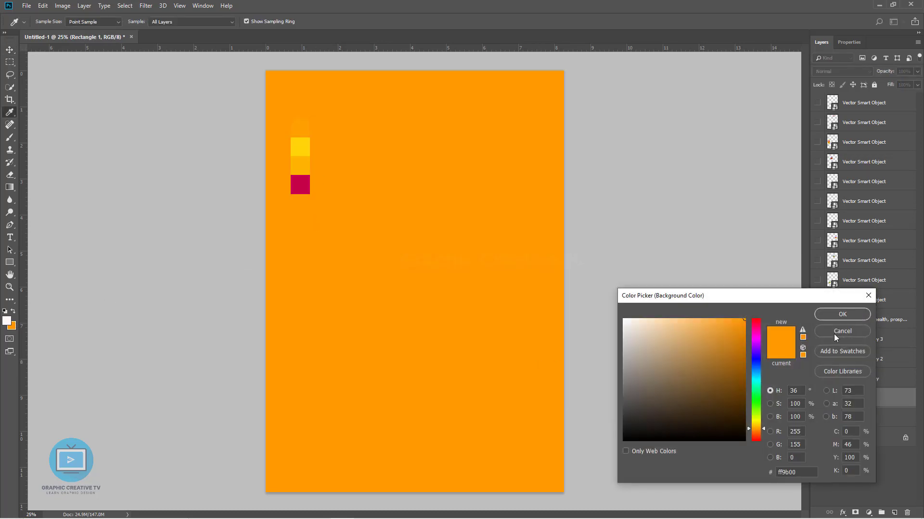
left_click(842, 314)
left_click(520, 301)
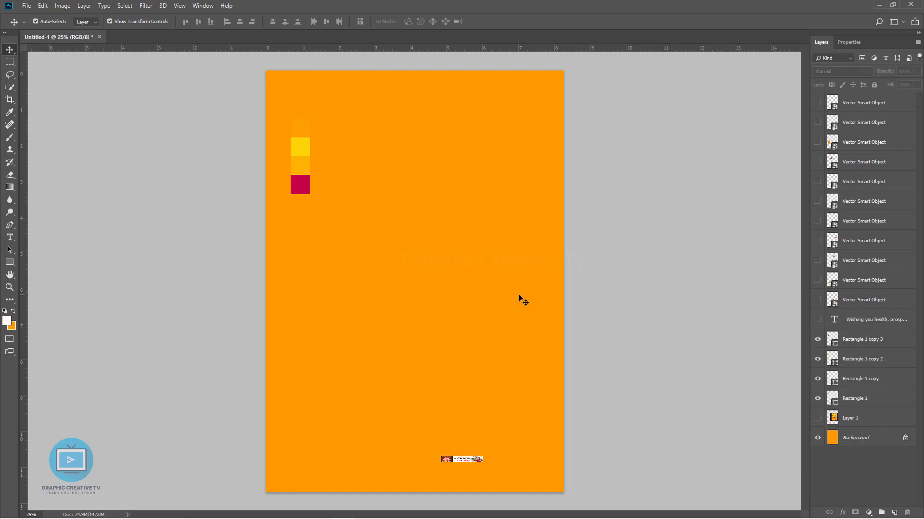
left_click(853, 437)
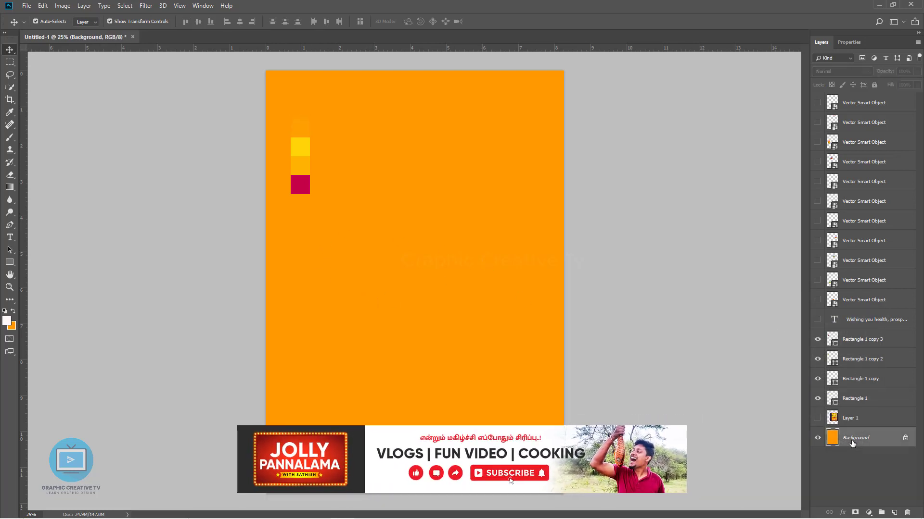
right_click(834, 437)
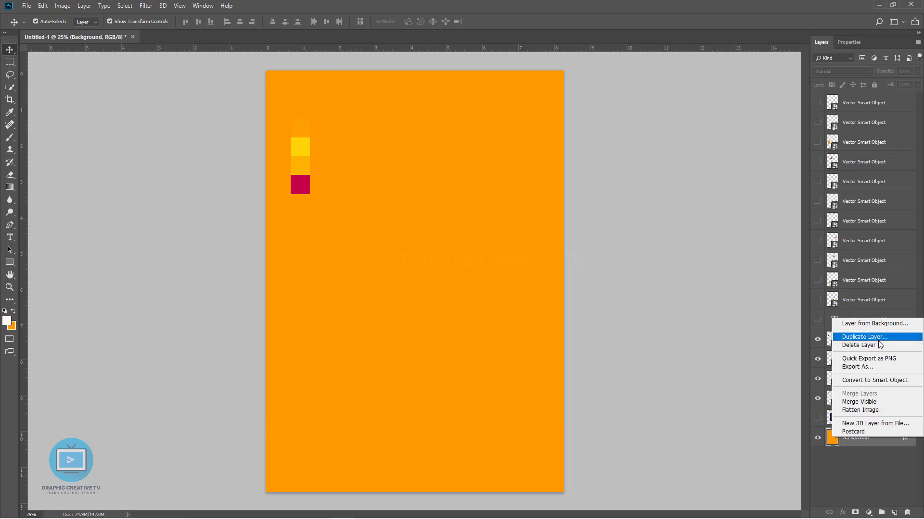
left_click(864, 337)
left_click(542, 142)
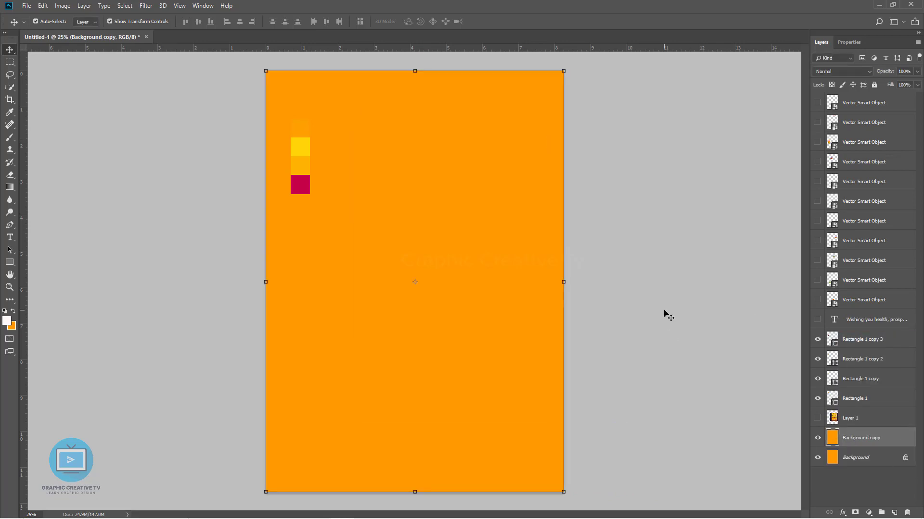
key("ctrl+z")
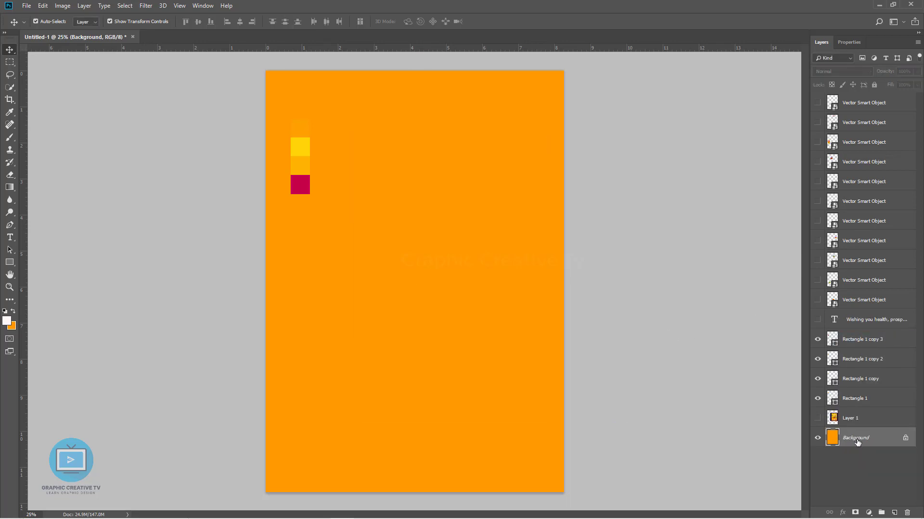
Step: Add a new empty layer directly above the Background layer with the default settings
key("ctrl+v")
left_click(501, 159)
key("ctrl+shift+n")
key("Return")
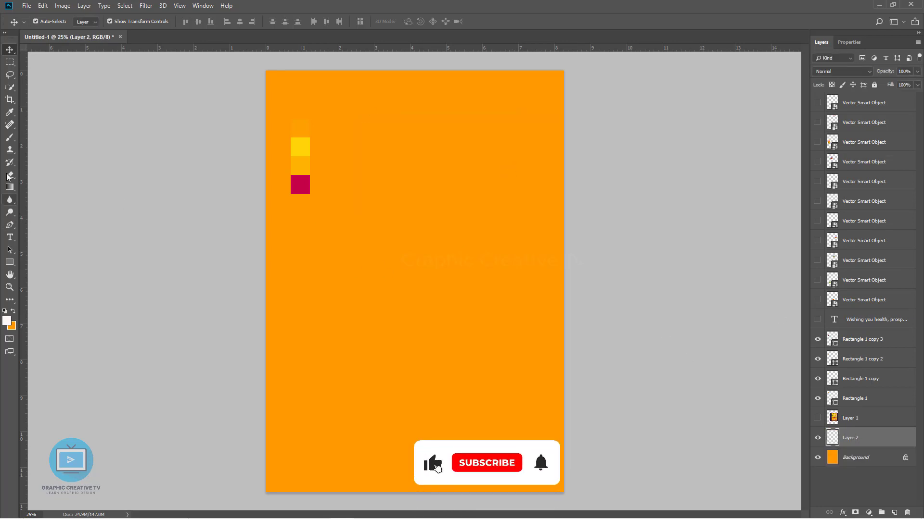
Step: Paint a large soft glow in the yellow swatch's colour at the page centre, using a 2900 px brush at 52% opacity
key("b")
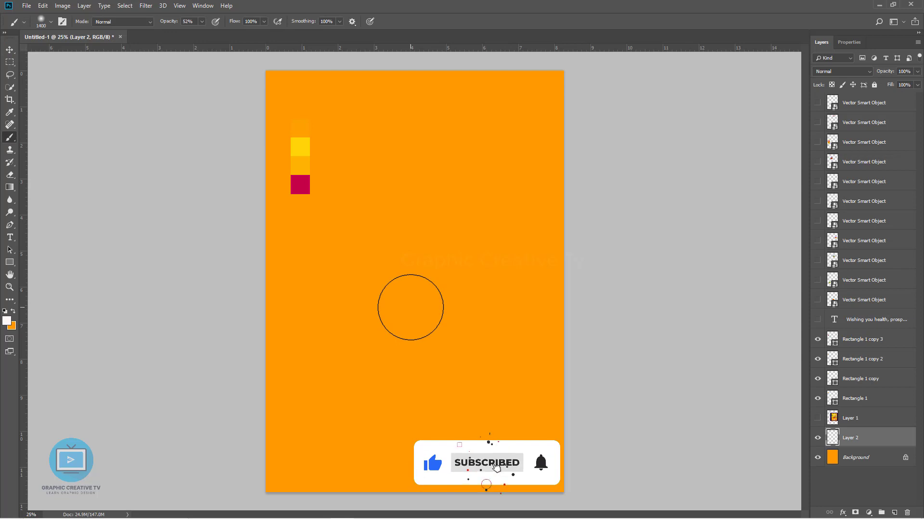
left_click(412, 295)
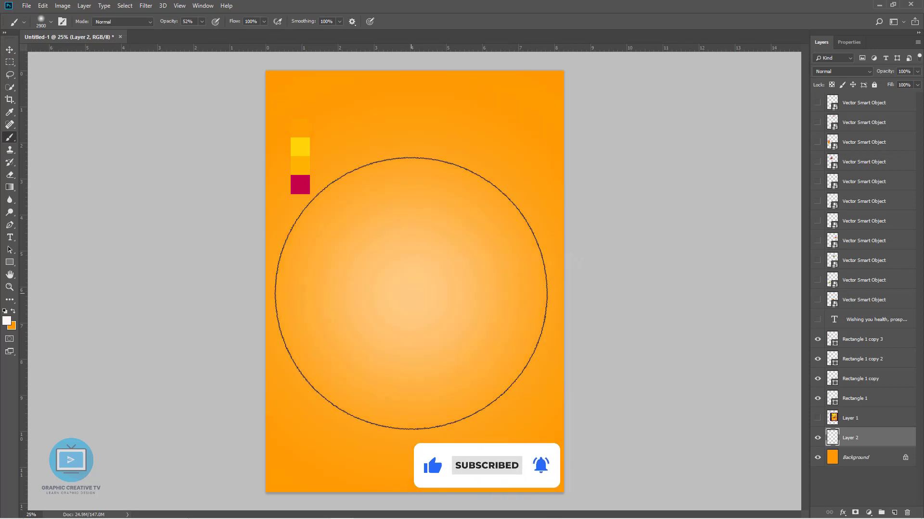
key("ctrl+z")
left_click(7, 321)
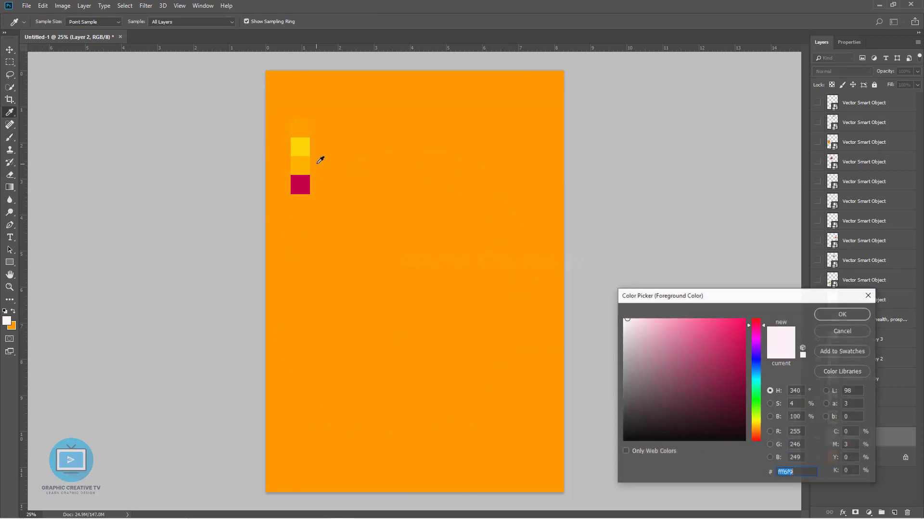
left_click(303, 146)
left_click(835, 319)
left_click_drag(410, 294, 421, 296)
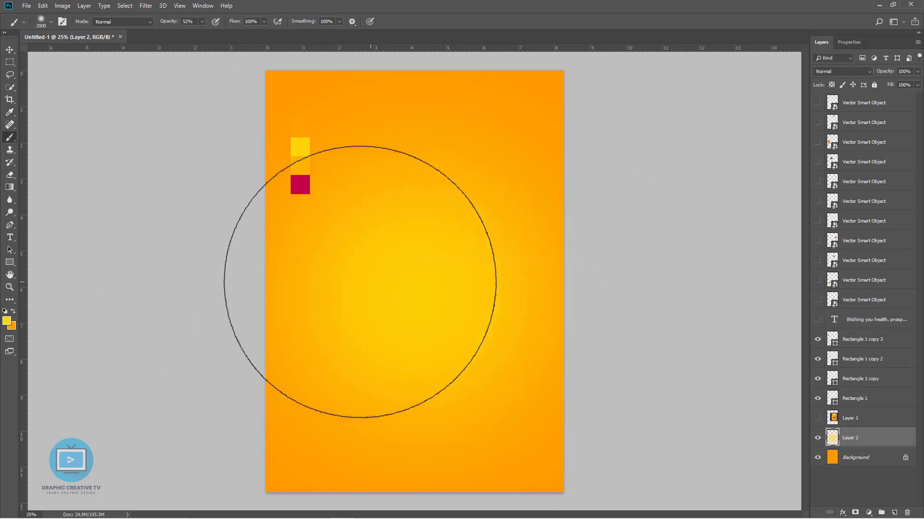
key("v")
left_click(147, 201)
Step: Add a new layer above Layer 2 and brush the amber of the third palette swatch softly across the page's upper edge
left_click(850, 437)
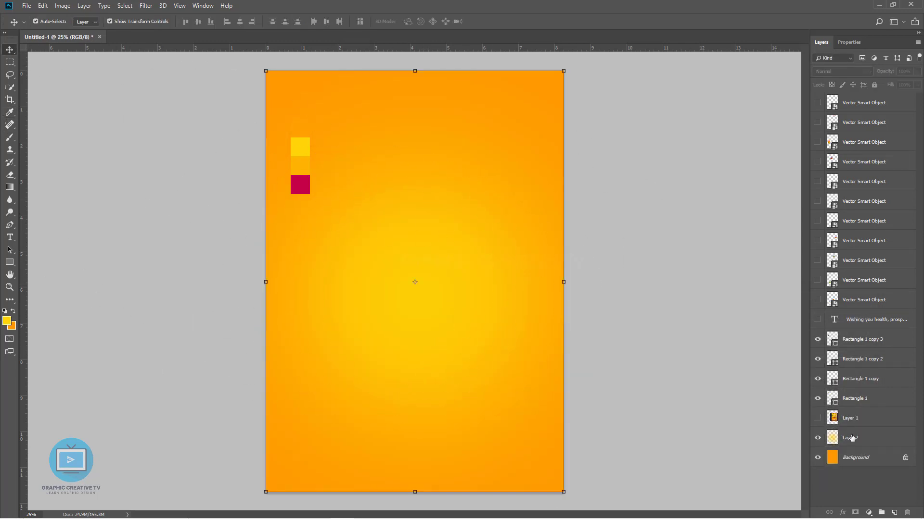
key("ctrl+shift+n")
key("Return")
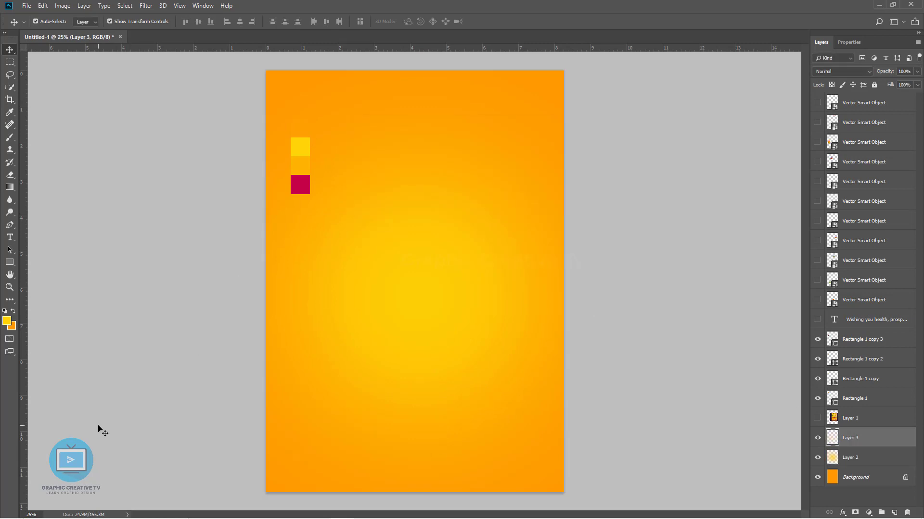
left_click(10, 139)
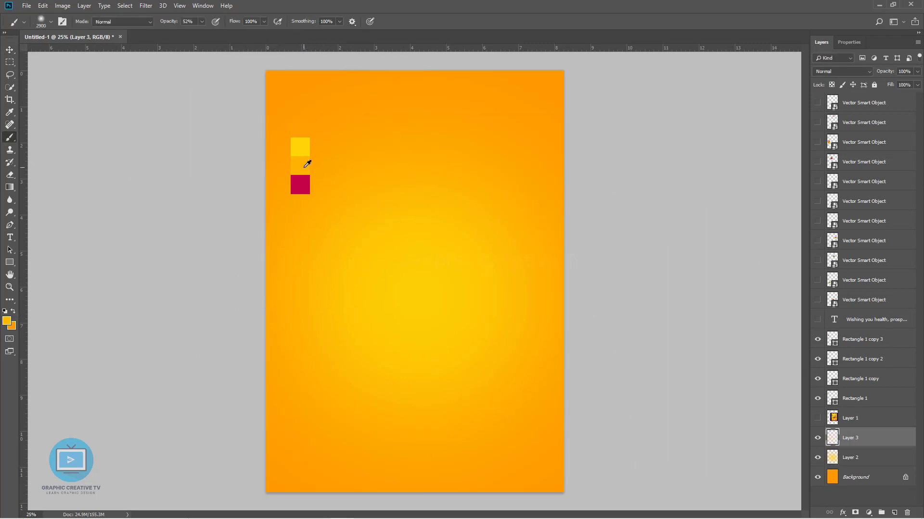
mouse_move(498, 73)
left_mouse_down()
mouse_move(330, 93)
mouse_move(563, 89)
left_mouse_up()
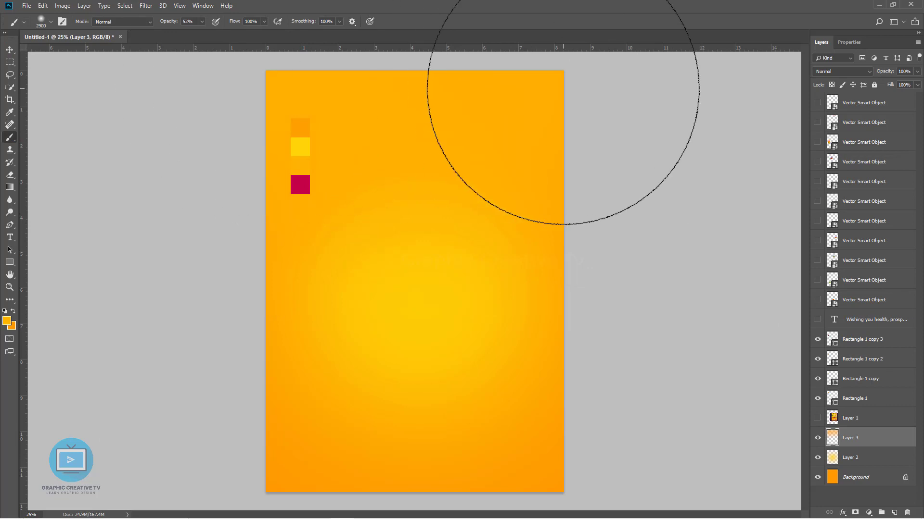
left_click(10, 49)
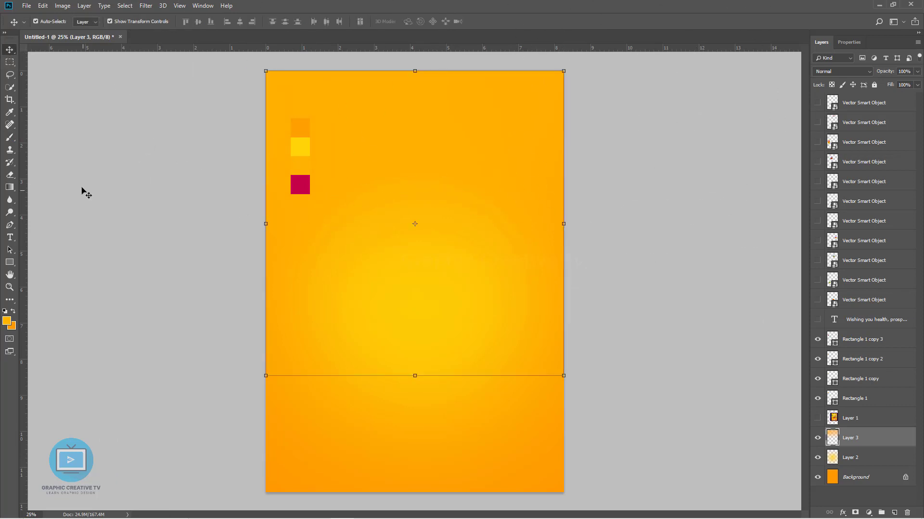
left_click(478, 312)
Step: Show the yellow-powder pot, move it to the page centre and shift its hue to -15
left_click(815, 300)
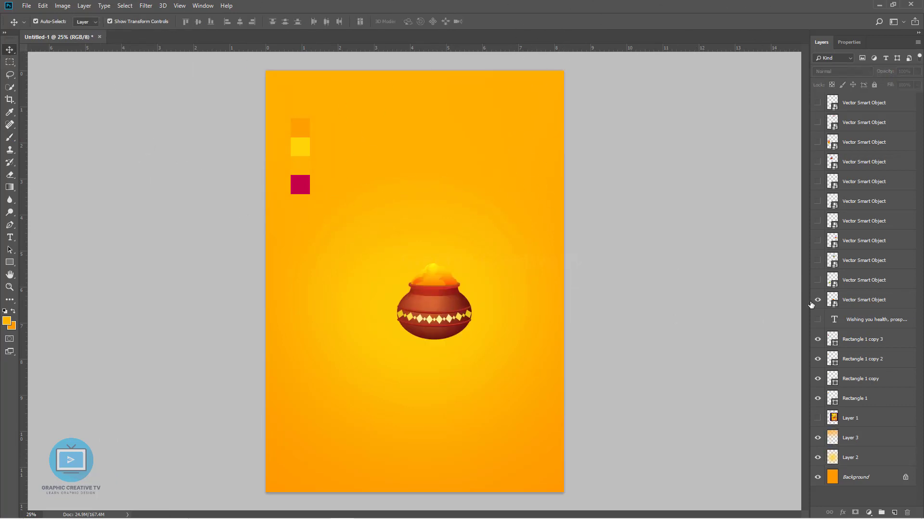
left_click_drag(466, 329, 450, 336)
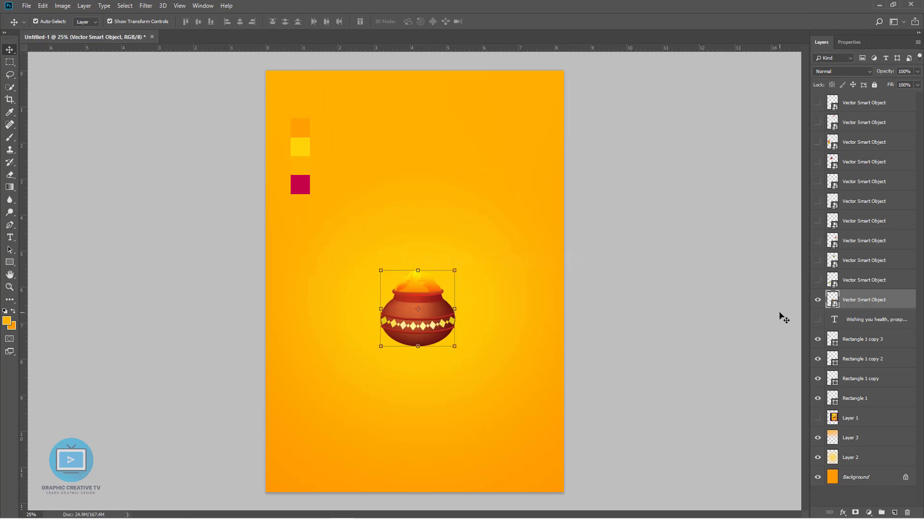
key("ctrl+u")
mouse_move(436, 172)
left_mouse_down()
mouse_move(418, 172)
mouse_move(429, 169)
left_mouse_up()
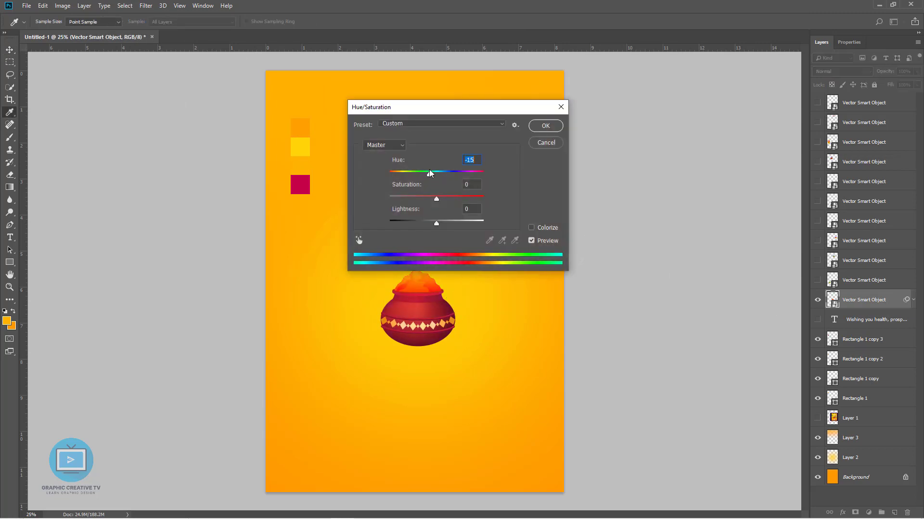
left_click(545, 126)
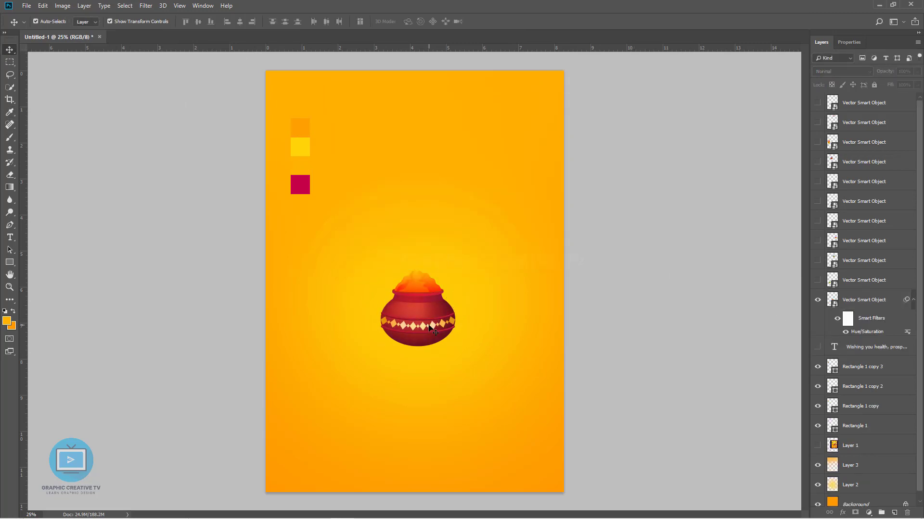
Step: Show the remaining bowl, pot, drum and bucket layers, and move the green powder bowl in front of the orange-powder pot
left_click(817, 281)
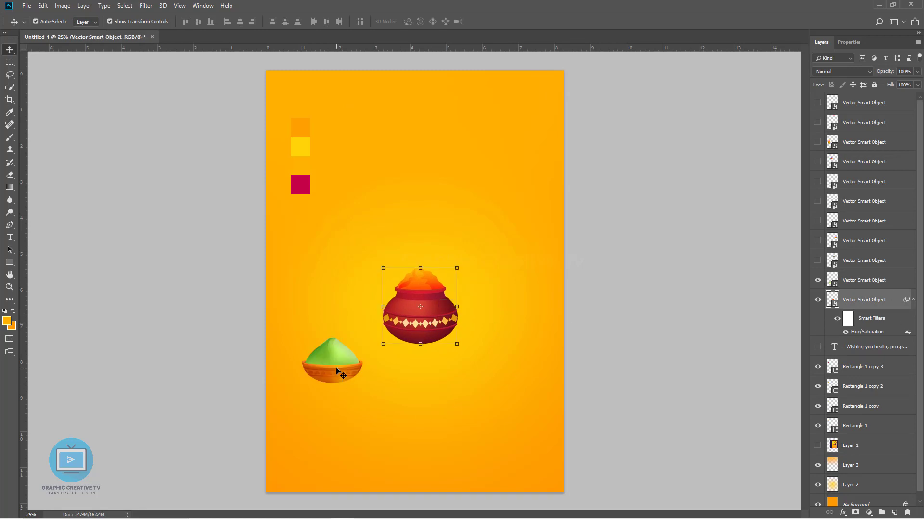
left_click_drag(337, 371, 394, 346)
left_click(817, 261)
left_click(818, 241)
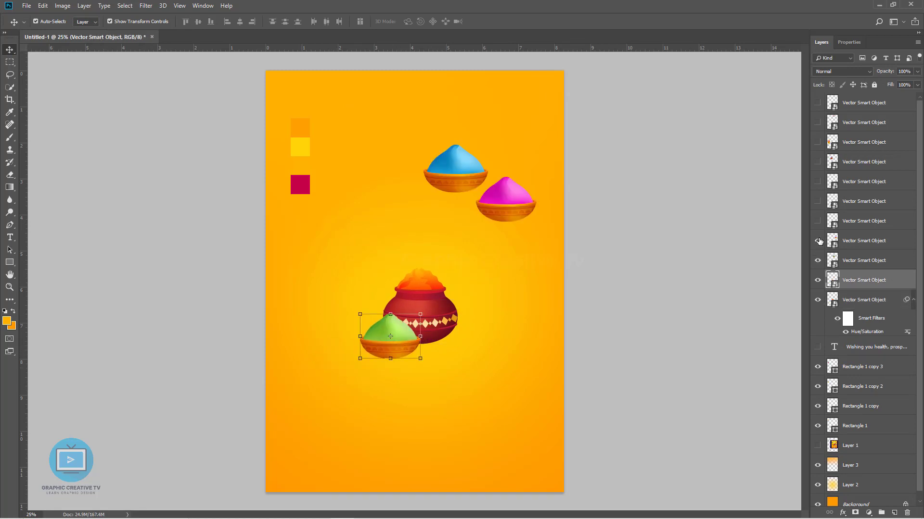
left_click(817, 221)
left_click(818, 201)
left_click(817, 182)
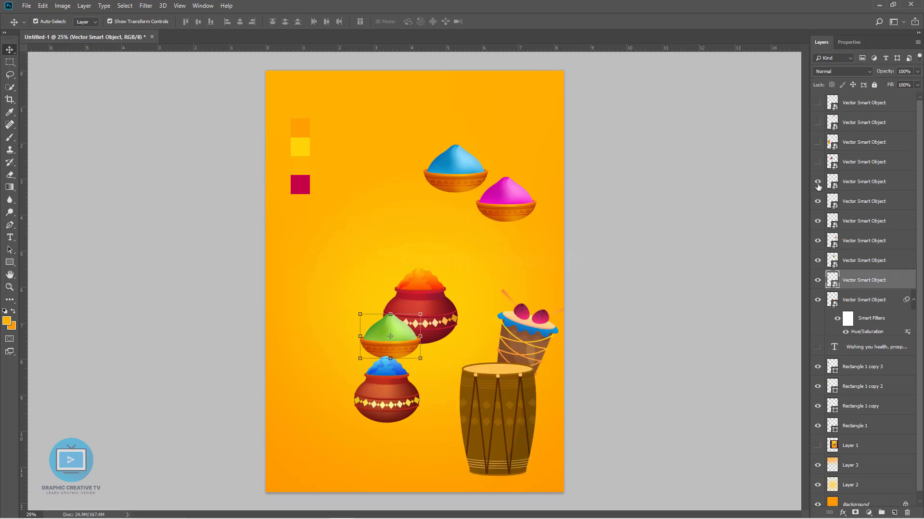
left_click(817, 163)
left_click(818, 142)
Step: Move the bucket of water guns toward the page centre over the pot and shift its hue to -11
left_click_drag(315, 289, 395, 280)
key("ctrl+u")
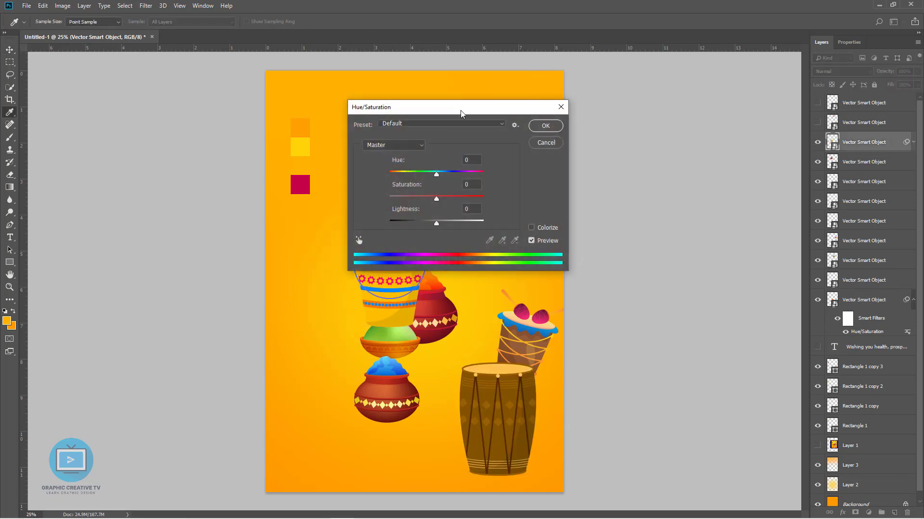
left_click_drag(461, 114, 590, 117)
mouse_move(566, 177)
left_mouse_down()
mouse_move(575, 178)
mouse_move(561, 179)
left_mouse_up()
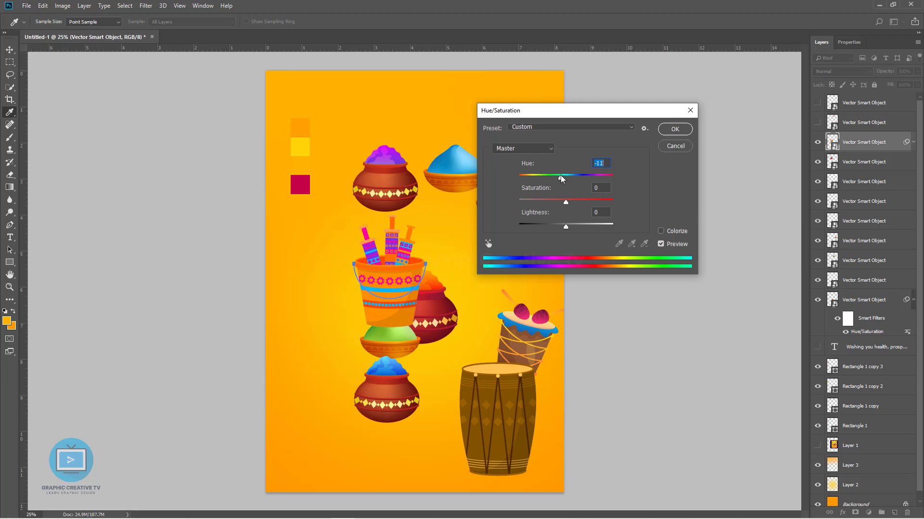
left_click(673, 131)
Step: Rearrange the bucket and orange-powder pot side by side at the centre and scale the pot to about 83%
left_click_drag(382, 282, 489, 298)
left_click(492, 258)
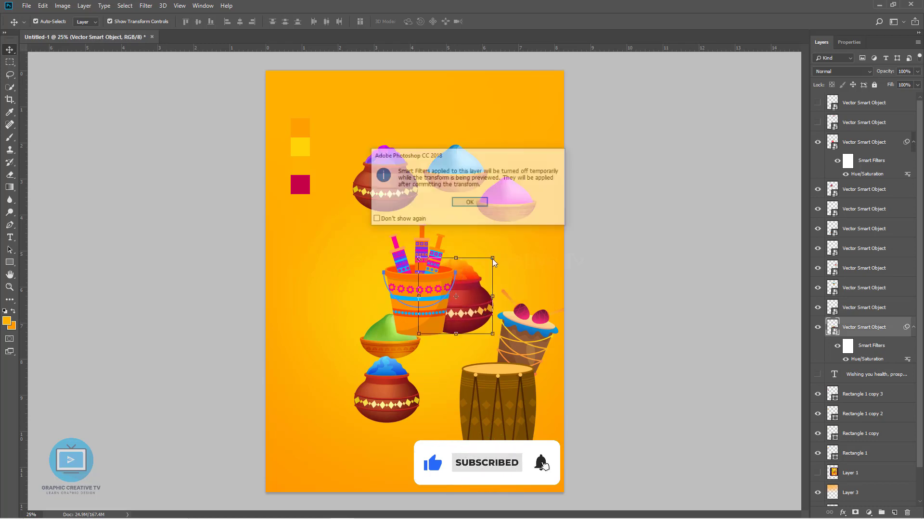
left_click(472, 200)
left_click_drag(493, 259, 487, 275)
key("Return")
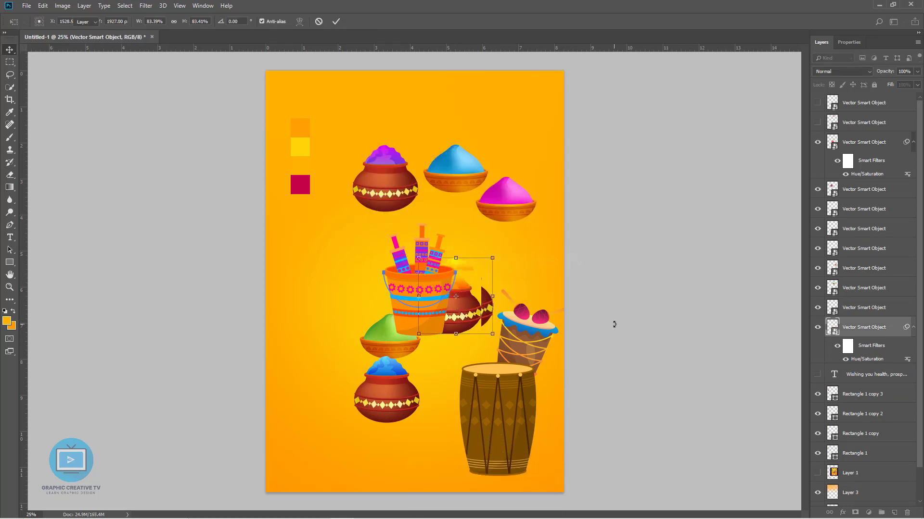
left_click(614, 323)
Step: Rotate the orange-powder pot about 23° clockwise against the bucket's right side, and move the green bowl to the page's left edge
left_click(473, 305)
left_click(488, 268)
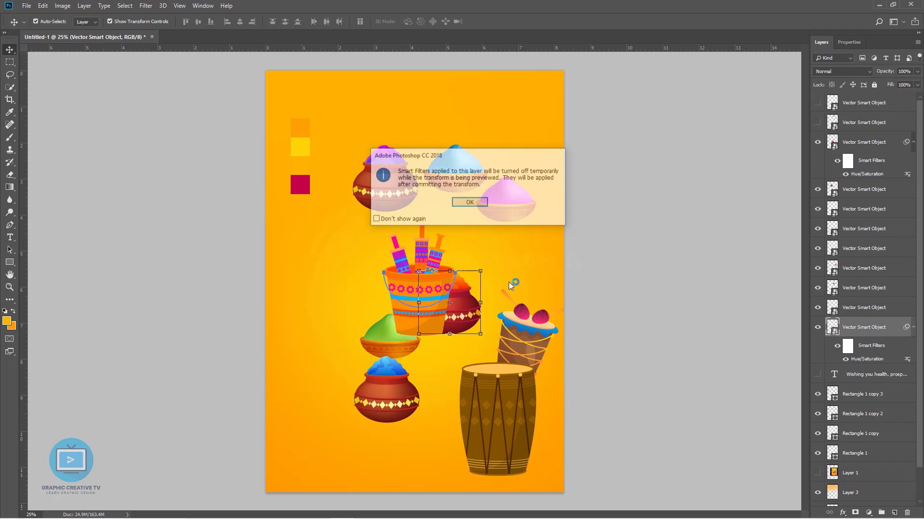
left_click(482, 203)
left_click_drag(489, 274, 512, 288)
left_click_drag(457, 306, 469, 306)
key("Return")
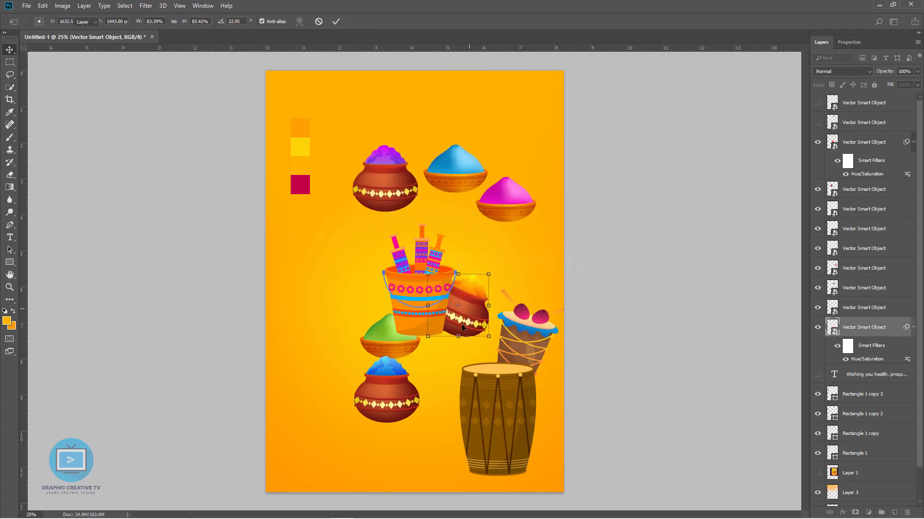
left_click_drag(391, 346, 307, 288)
left_click_drag(474, 315, 472, 314)
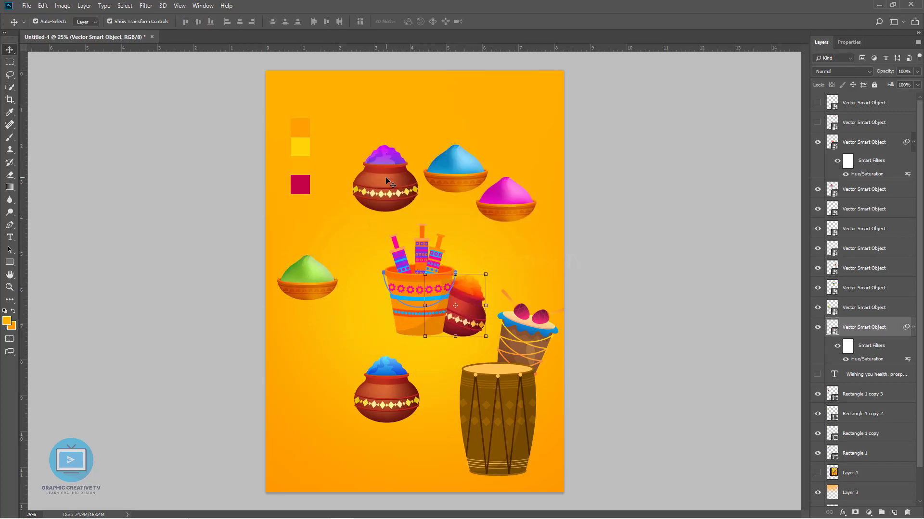
Step: Move the purple-powder pot behind the bucket's left side and tilt it outward to mirror the orange-powder pot
left_click_drag(388, 181, 377, 308)
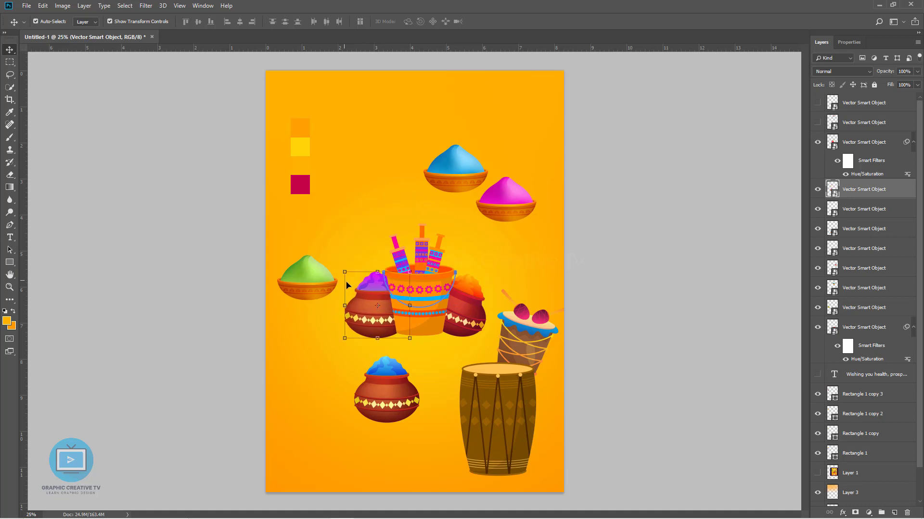
left_click_drag(332, 345, 380, 327)
key("Return")
Step: Enlarge the bucket of water guns slightly, keeping its base level with the two tilted pots
left_click(431, 303)
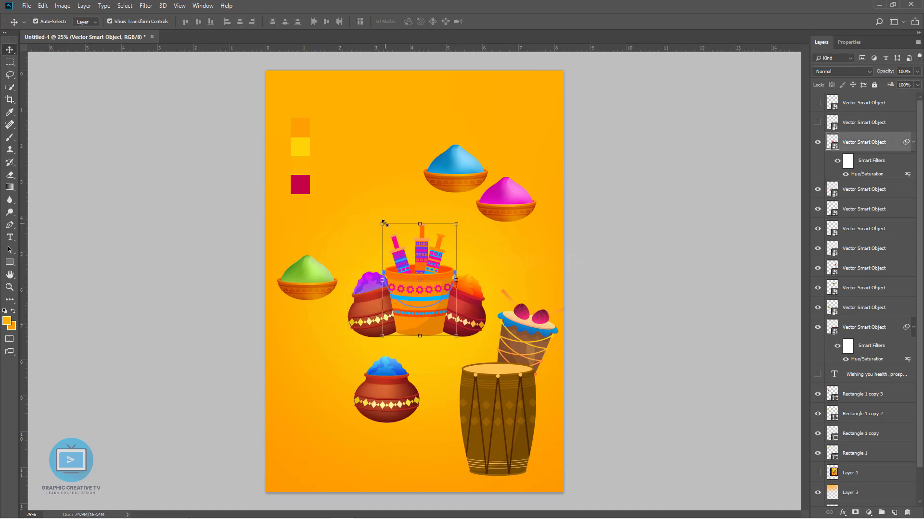
left_click(384, 224)
key("Return")
left_click_drag(383, 224, 364, 199)
key("Return")
left_click(639, 289)
Step: Adjust the purple-powder pot's position beside the bucket and scale both tilted pots down together
left_click_drag(399, 315, 360, 315)
left_click(341, 342)
left_click_drag(476, 325, 476, 325)
left_click(353, 284, "shift")
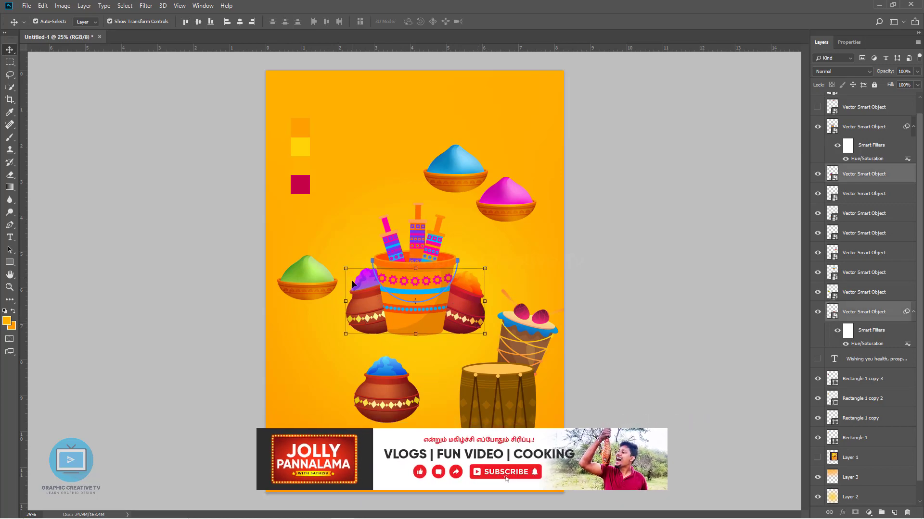
key("ctrl+t")
key("Return")
left_click_drag(346, 270, 374, 328)
key("Return")
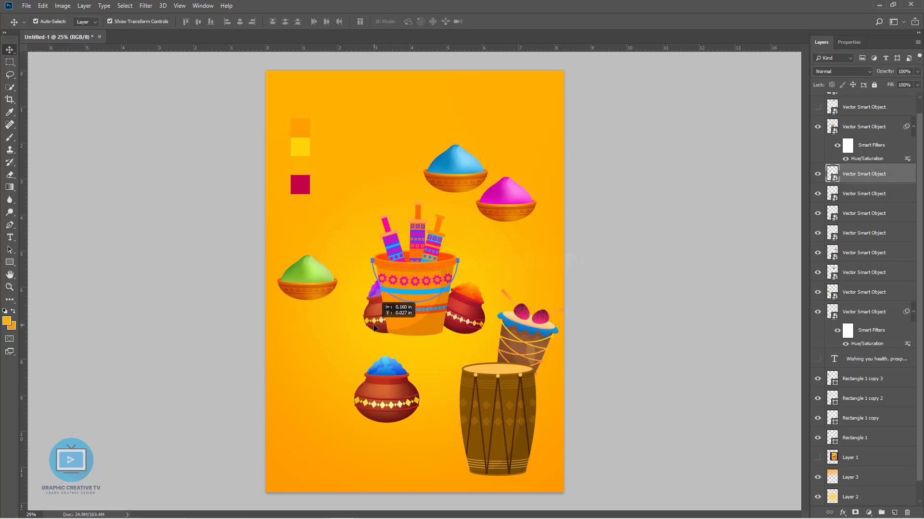
Step: Tuck the purple-powder and orange-powder pots evenly against the two sides of the bucket
left_click_drag(464, 318, 458, 320)
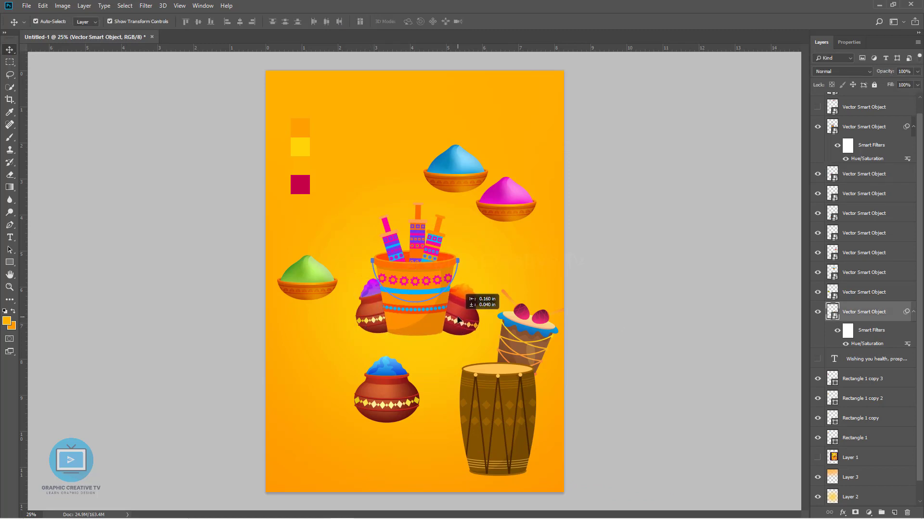
left_click_drag(369, 324, 367, 323)
left_click(441, 355)
Step: Move the small drum behind the large drum at the page's lower-right edge, and lower the blue-powder pot slightly
left_click(531, 335)
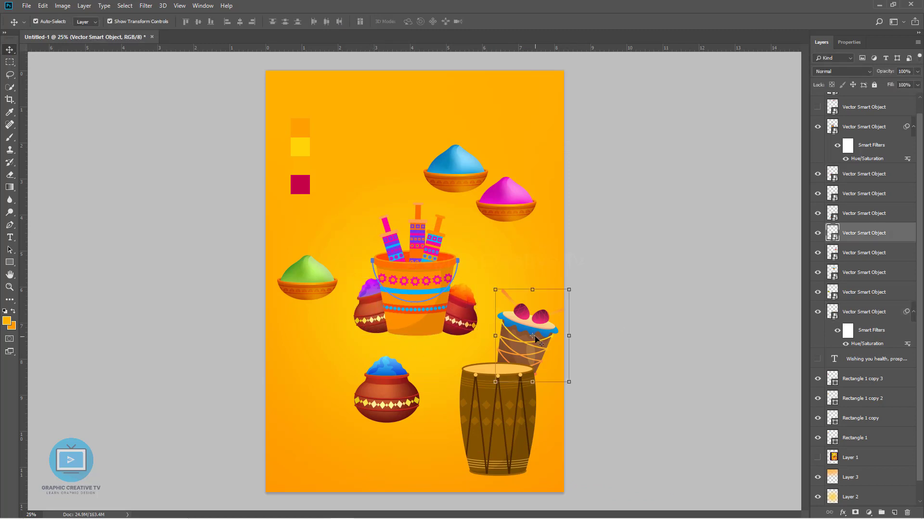
left_click_drag(532, 336, 499, 278)
key("Return")
left_click_drag(534, 346, 569, 441)
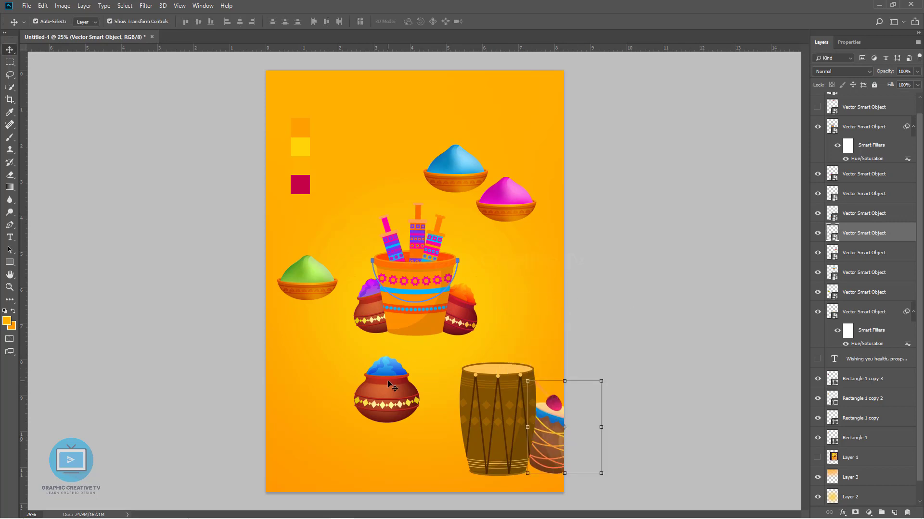
left_click(389, 384)
Step: Create a new layer and paint a large soft black (#000000) spot behind the bucket with the Brush tool
left_click(10, 138)
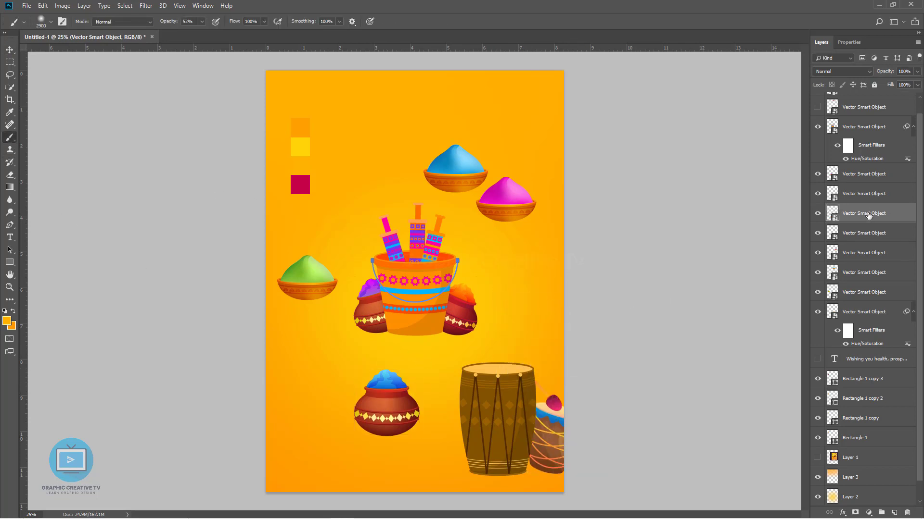
key("ctrl+shift+n")
key("Return")
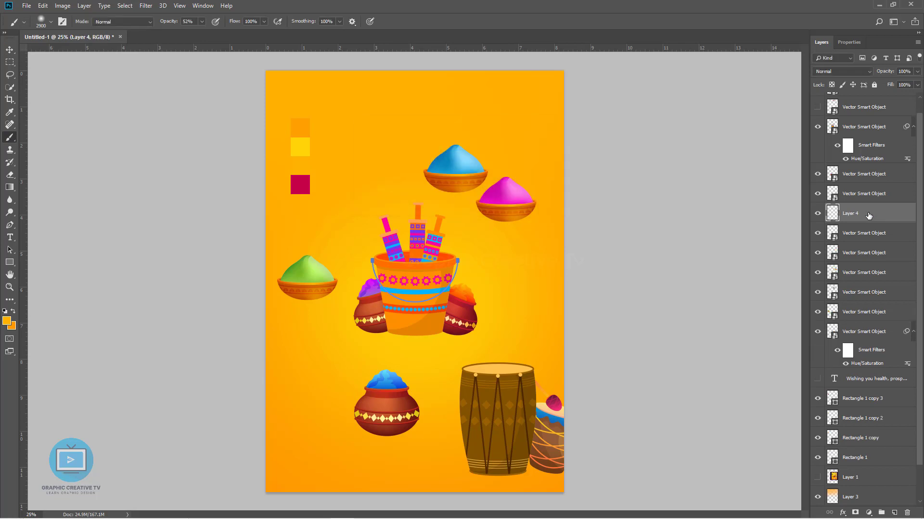
left_click(6, 321)
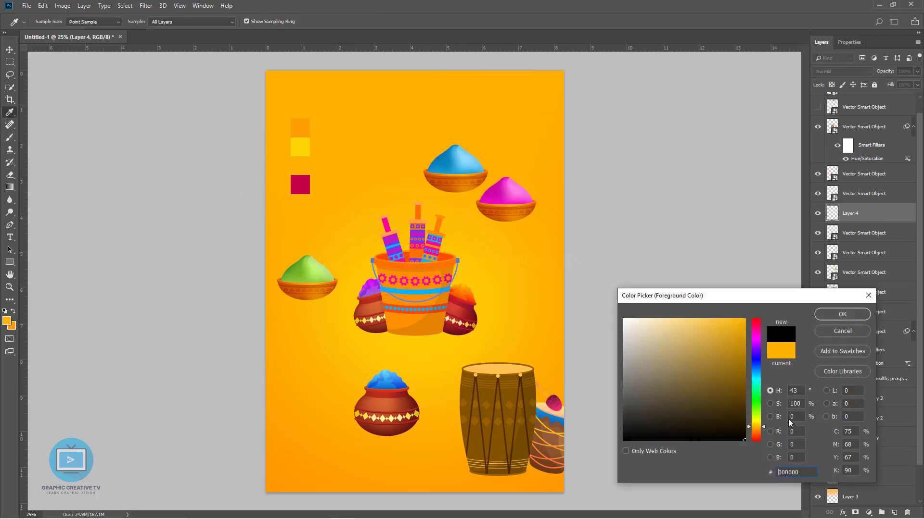
left_click(825, 311)
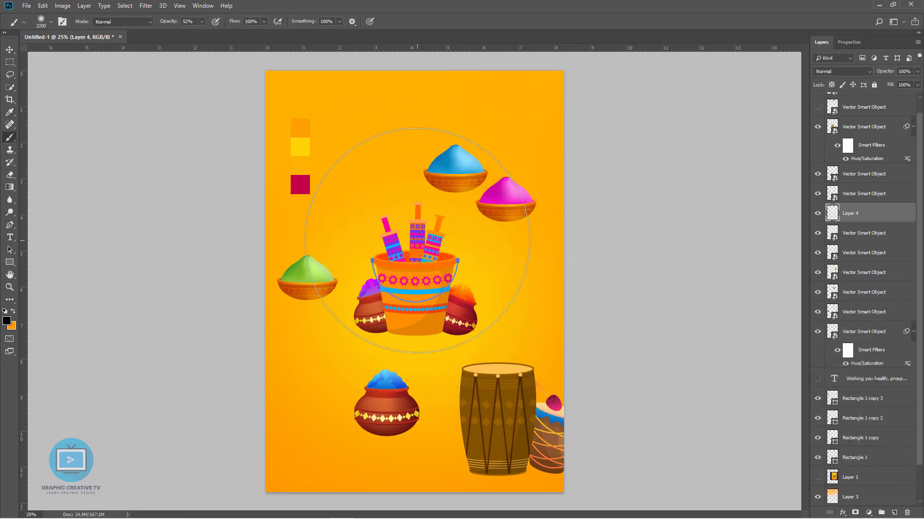
left_click(417, 240)
left_click(417, 240)
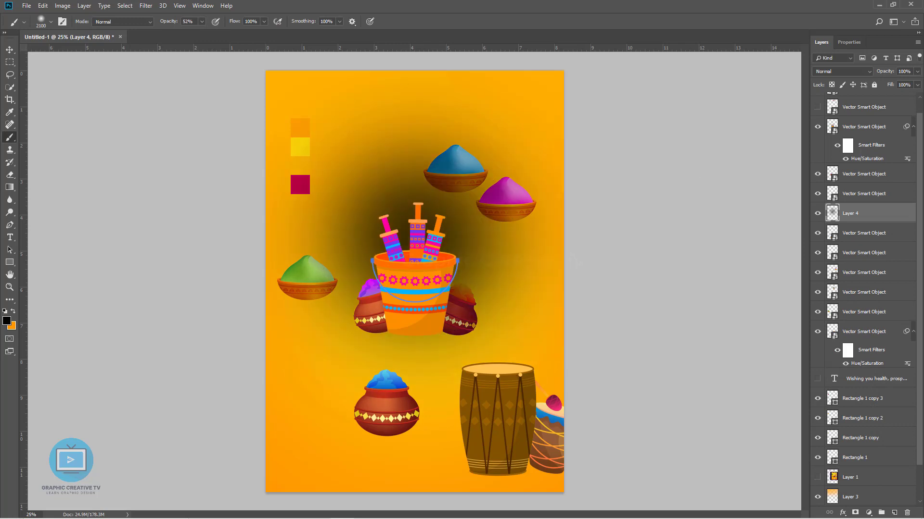
Step: Squash the black spot into a thin shadow at about 60% width and place it just below the bucket
key("ctrl+t")
left_click_drag(415, 72, 415, 387)
left_click_drag(449, 434, 426, 318)
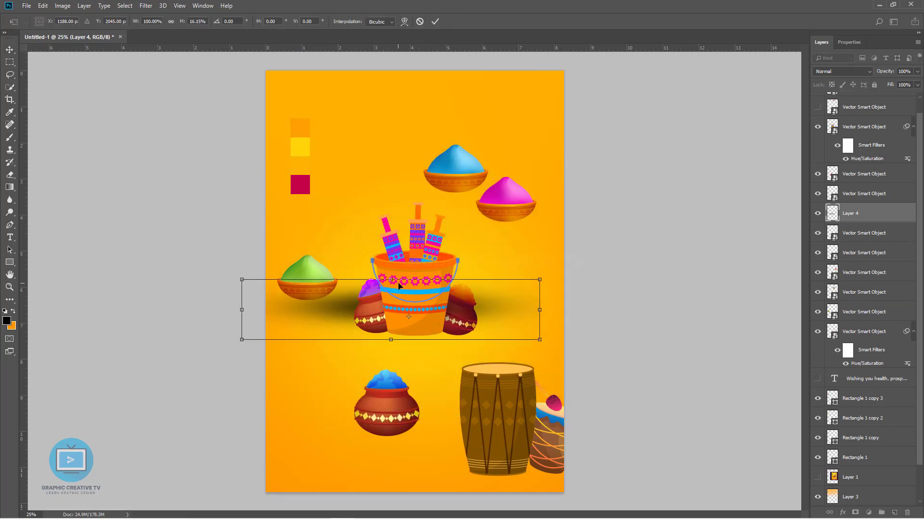
left_click_drag(391, 275, 391, 309)
left_click_drag(538, 324, 419, 324)
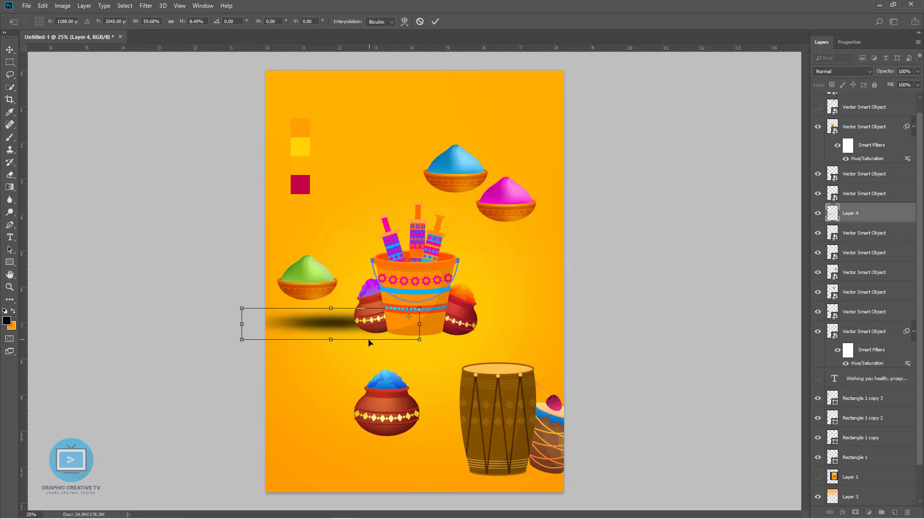
left_click_drag(336, 327, 455, 355)
key("Return")
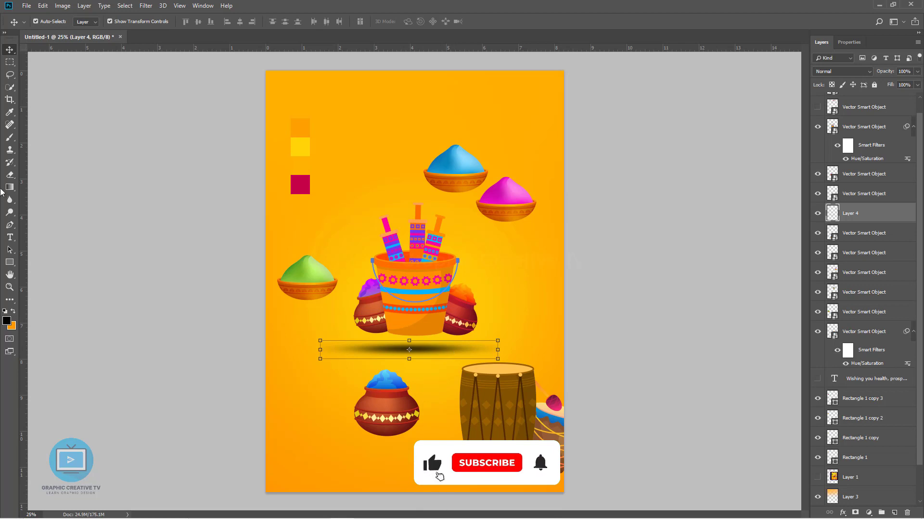
Step: Soften the ends of the shadow with the Eraser at a brush size of 500
left_click(10, 174)
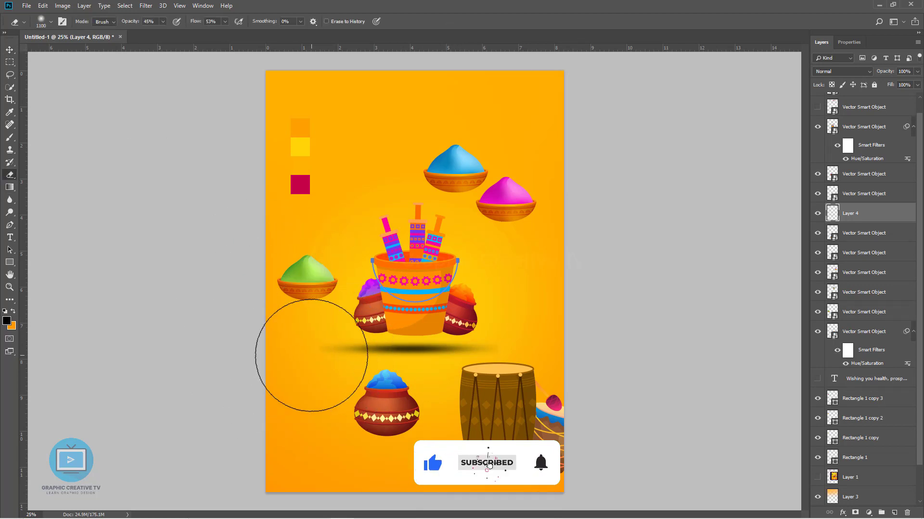
key("bracketleft")
key("bracketleft")
key("bracketleft")
key("bracketleft")
key("bracketleft")
key("bracketleft")
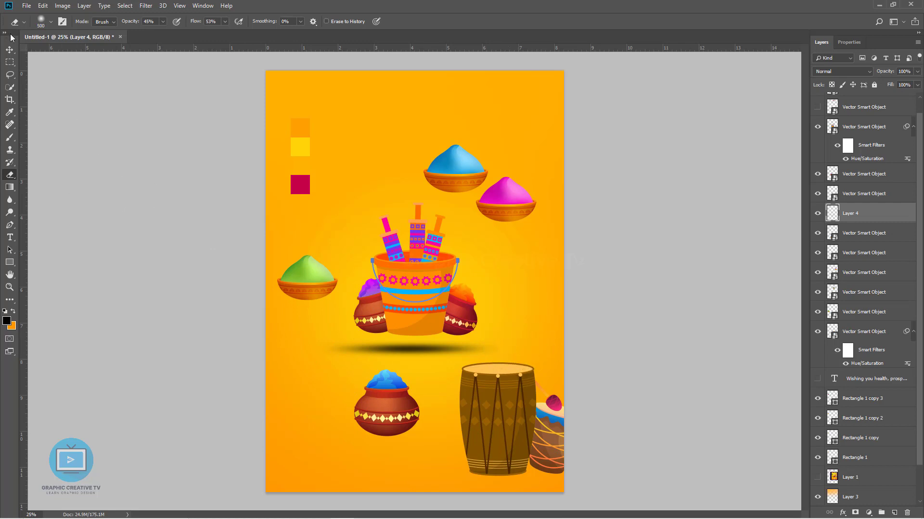
Step: Flatten the shadow slightly and align it beneath the bucket
left_click(9, 49)
mouse_move(420, 351)
left_mouse_down()
mouse_move(429, 341)
mouse_move(409, 332)
mouse_move(448, 348)
mouse_move(412, 356)
left_mouse_up()
key("Return")
key("Return")
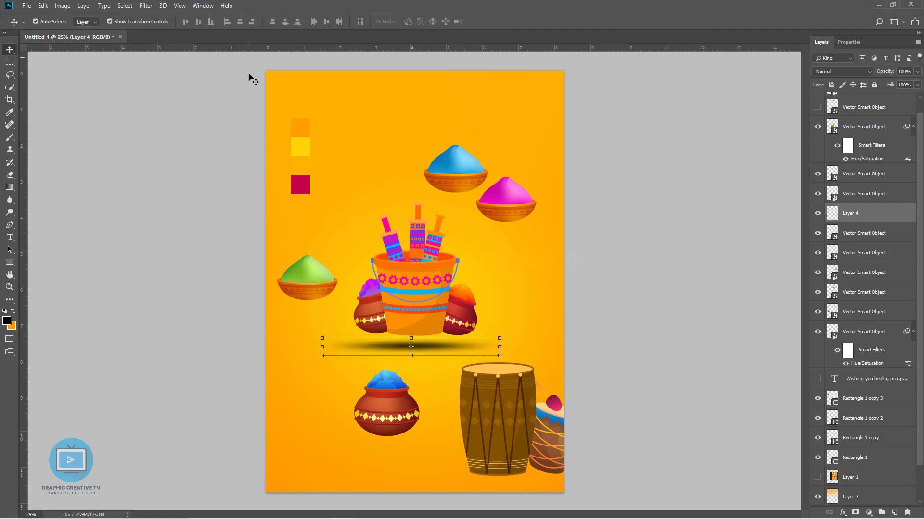
Step: Apply a Gaussian Blur to the shadow
left_click(146, 5)
mouse_move(179, 117)
left_click(286, 150)
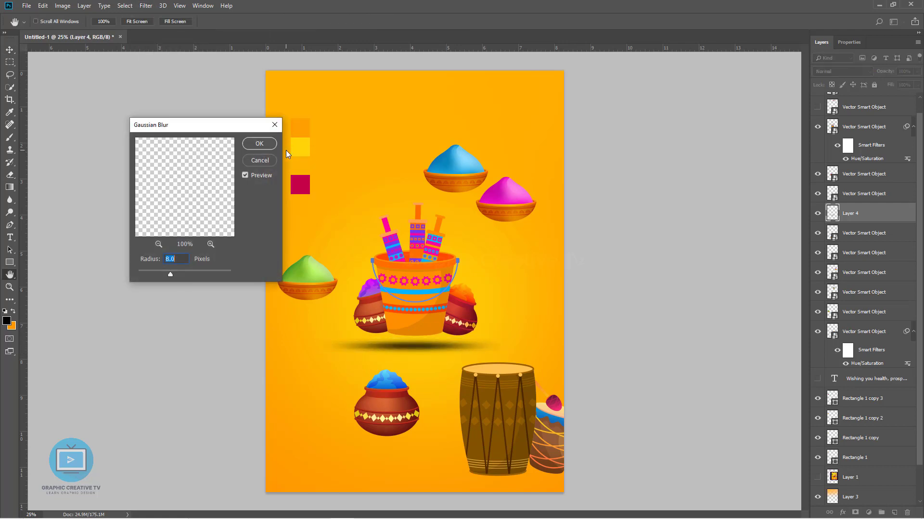
left_click(188, 274)
left_click_drag(186, 275, 169, 274)
left_click(260, 145)
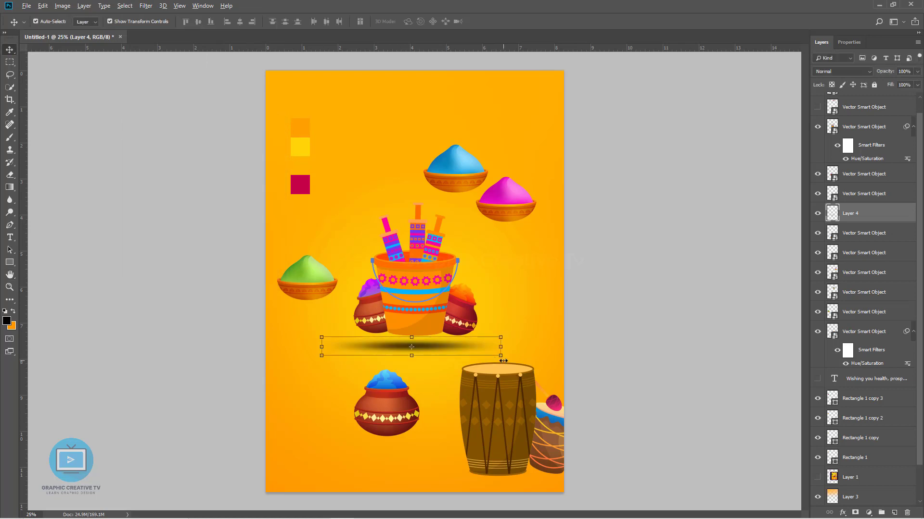
Step: Duplicate the shadow, leaving one as a spare over the blue-powder pot and fitting the other under the bucket's base
left_click_drag(501, 356, 400, 379)
key("Return")
left_click(461, 339)
left_click(450, 337)
left_click_drag(481, 335, 465, 315)
key("Return")
left_click(584, 308)
Step: Try raising the tilted pots beside the bucket, and undo the moves
left_click_drag(375, 321, 375, 313)
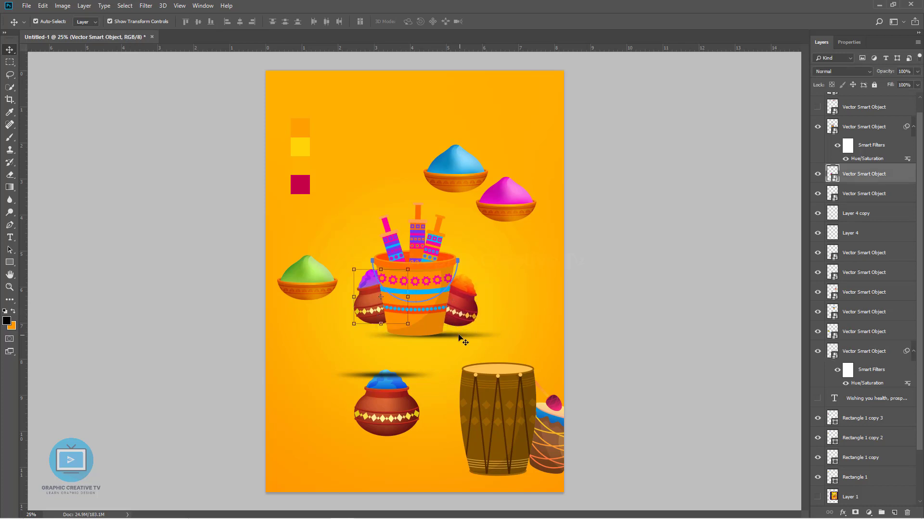
key("ctrl+z")
key("ctrl+z")
key("ctrl+z")
key("ctrl+alt+z")
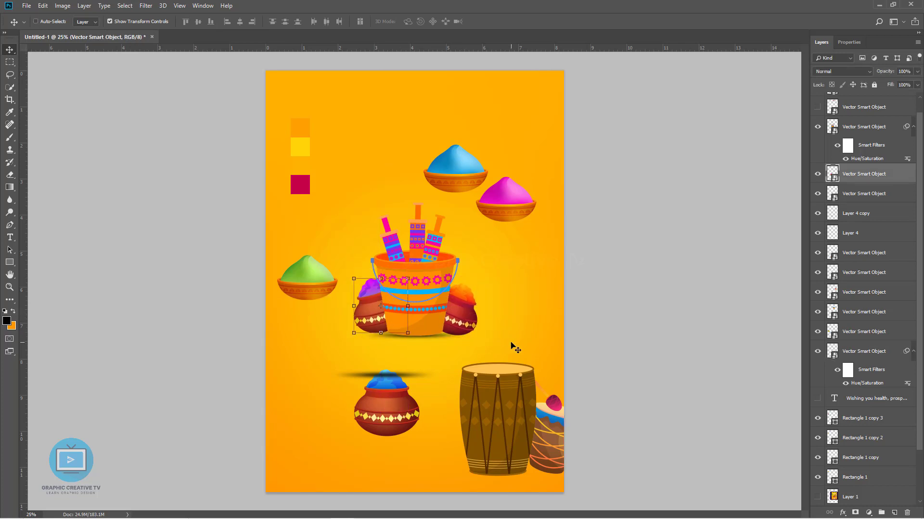
key("ctrl+alt+z")
Step: Raise the orange-powder and purple-powder pots so their bases sit slightly higher than the bucket's base
left_click_drag(467, 321, 468, 312)
left_click_drag(374, 320, 373, 311)
left_click(466, 337)
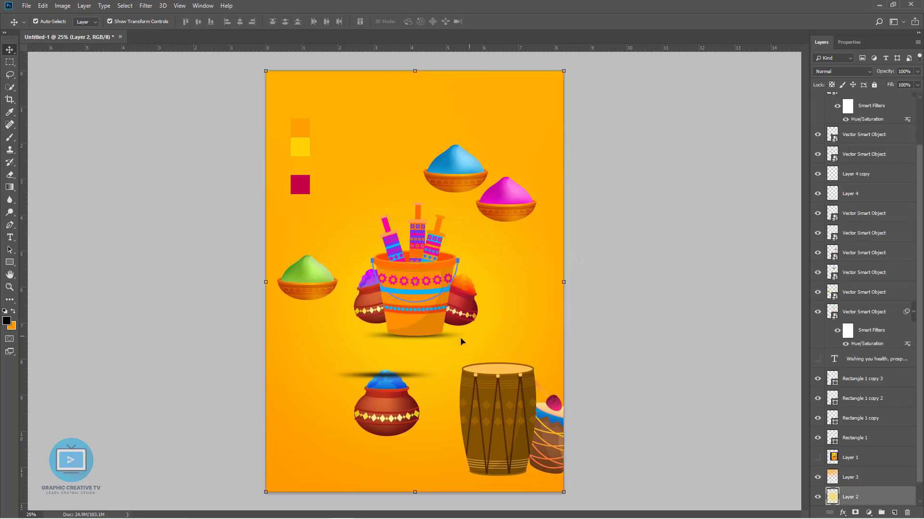
Step: Duplicate the bucket's shadow twice and place one copy beneath each tilted pot
left_click_drag(448, 333, 490, 331, "alt")
left_click_drag(425, 327, 395, 327, "alt")
key("Return")
left_click(551, 314)
left_click(637, 326)
left_click(447, 338)
Step: Move the magenta-powder bowl to the bucket's lower-right corner and raise its layer above the bucket
left_click(402, 410)
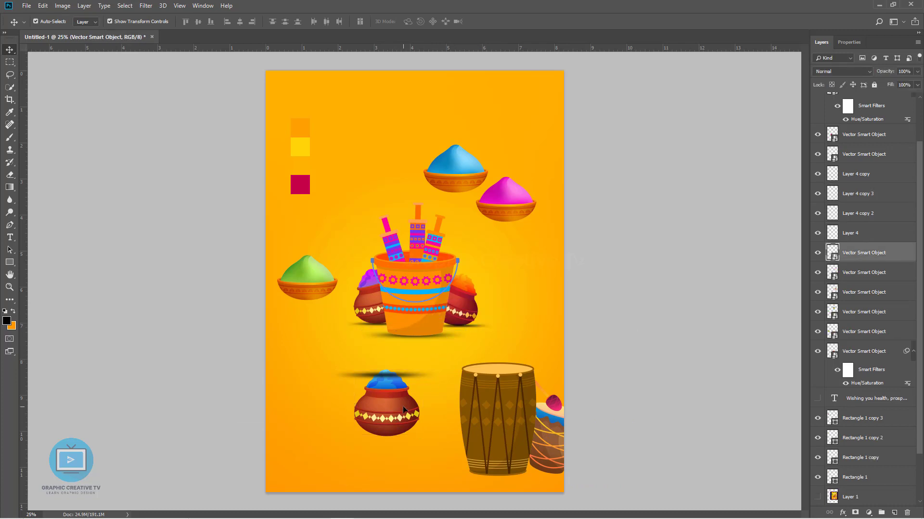
left_click_drag(505, 198, 459, 321)
left_click_drag(861, 291, 852, 149)
left_click(599, 318)
left_click_drag(471, 332, 474, 331)
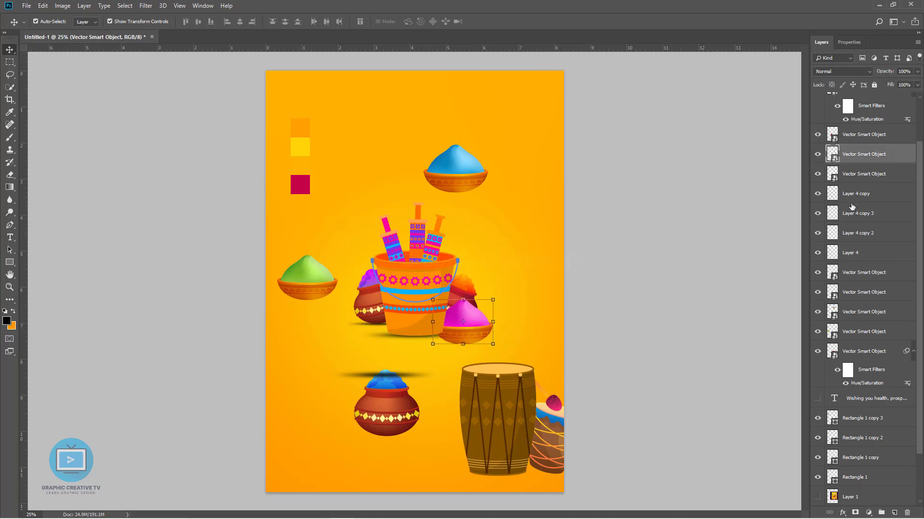
scroll(855, 155, "up", 3)
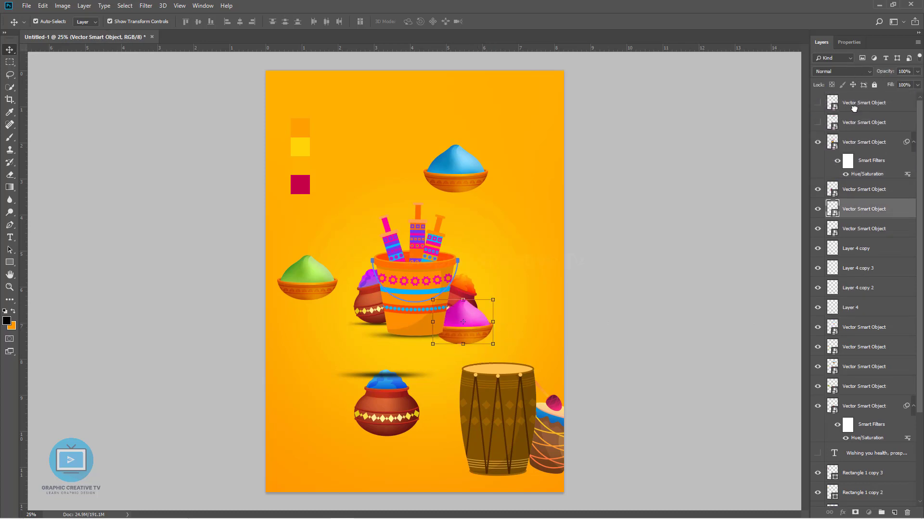
left_click(490, 336)
left_click_drag(486, 332, 475, 337)
left_click(623, 329)
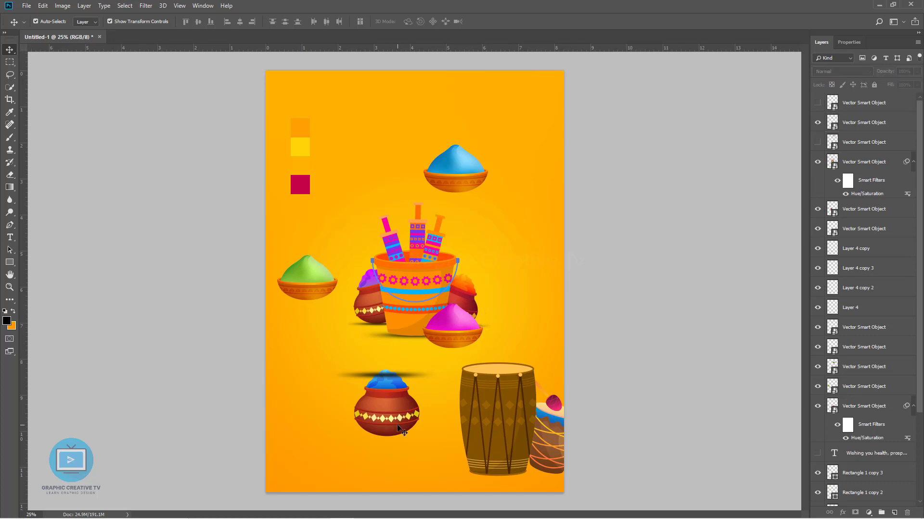
Step: Place the green-powder bowl in front of the bucket's lower left, bring it to the front, and nudge the magenta bowl right
left_click_drag(314, 283, 417, 343)
key("ctrl+shift+bracketright")
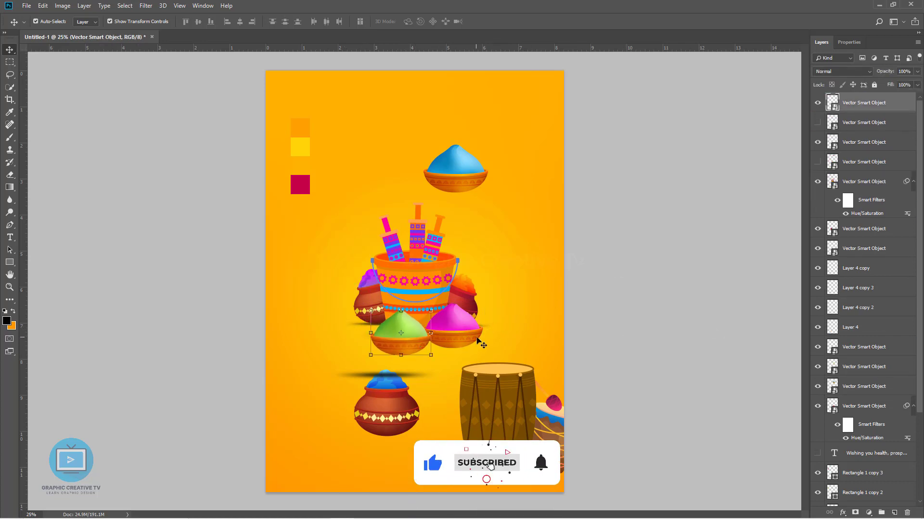
left_click_drag(473, 336, 479, 335)
Step: Scale the green and magenta bowls down together and shift them so the green bowl sits centred before the bucket
left_click(400, 350, "shift")
key("ctrl+t")
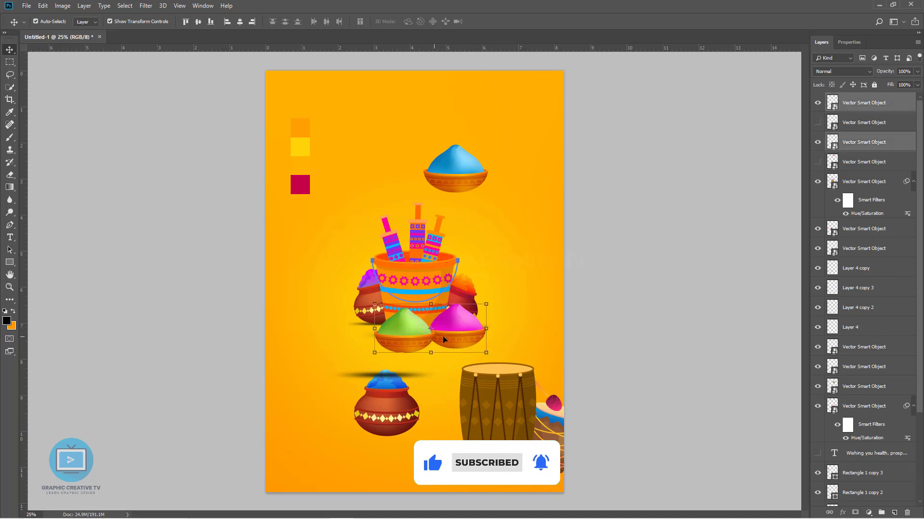
left_click_drag(374, 304, 386, 321)
left_click_drag(461, 341, 472, 330)
key("Return")
left_click(601, 340)
left_click(397, 347)
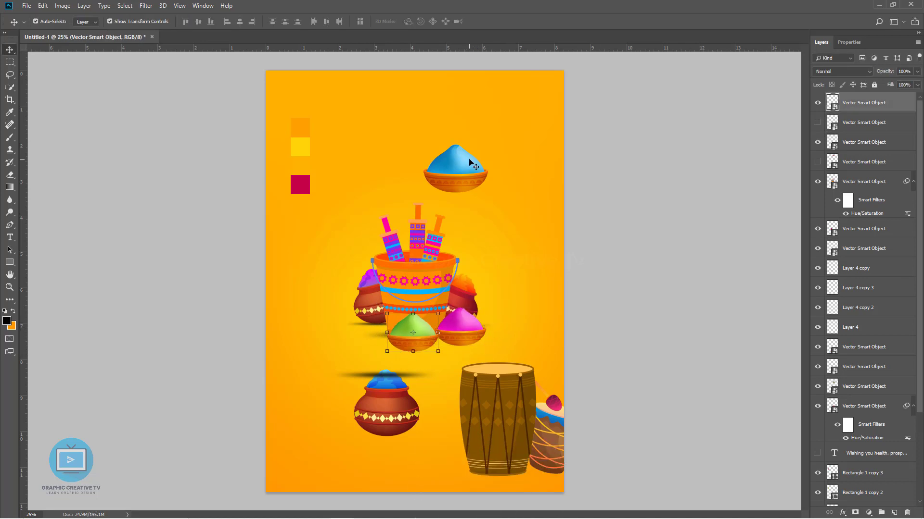
Step: Move the blue-powder bowl to the left of the green bowl, scale it down to match, and bring its layer to the top
left_click_drag(470, 163, 375, 324)
mouse_move(329, 306)
left_mouse_down()
mouse_move(343, 328)
mouse_move(343, 317)
left_mouse_up()
left_click_drag(377, 347, 378, 344)
key("Return")
left_click_drag(861, 386, 837, 93)
left_click_drag(368, 346, 367, 341)
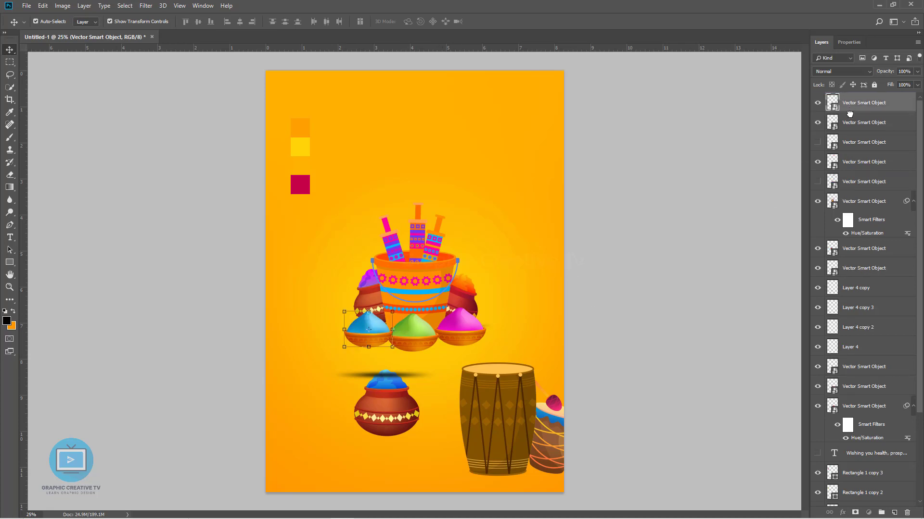
Step: Nudge the green and blue bowls so the three bowls form an even row in front of the bucket
left_click_drag(432, 347, 432, 346)
left_click(364, 340)
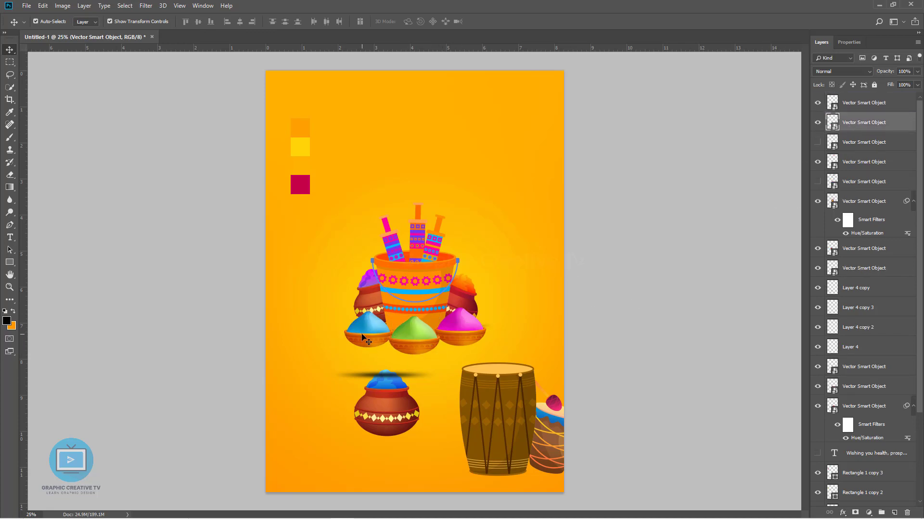
left_click_drag(365, 335, 365, 335)
left_click_drag(425, 342, 425, 340)
left_click(431, 384)
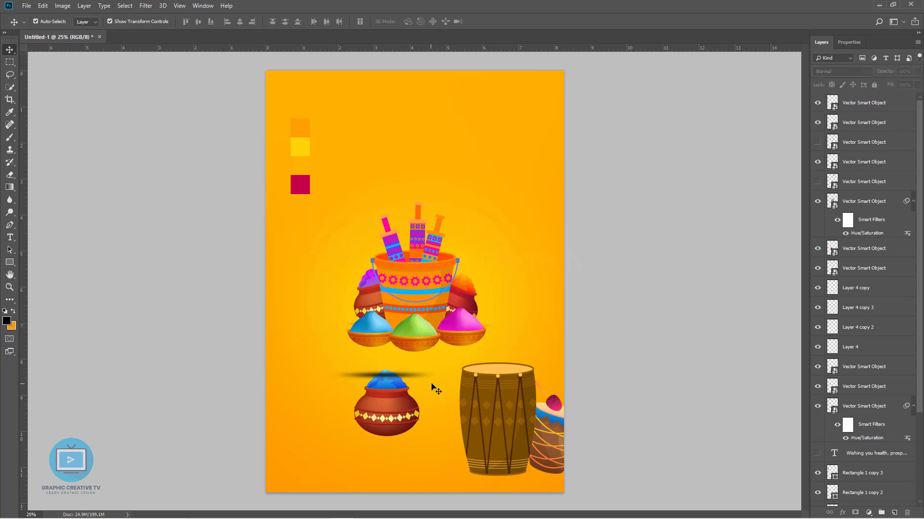
Step: Duplicate the spare shadow, narrow the copy and place it beneath the green bowl
left_click_drag(413, 377, 439, 356)
left_click_drag(458, 359, 435, 360)
key("Return")
left_click(599, 328)
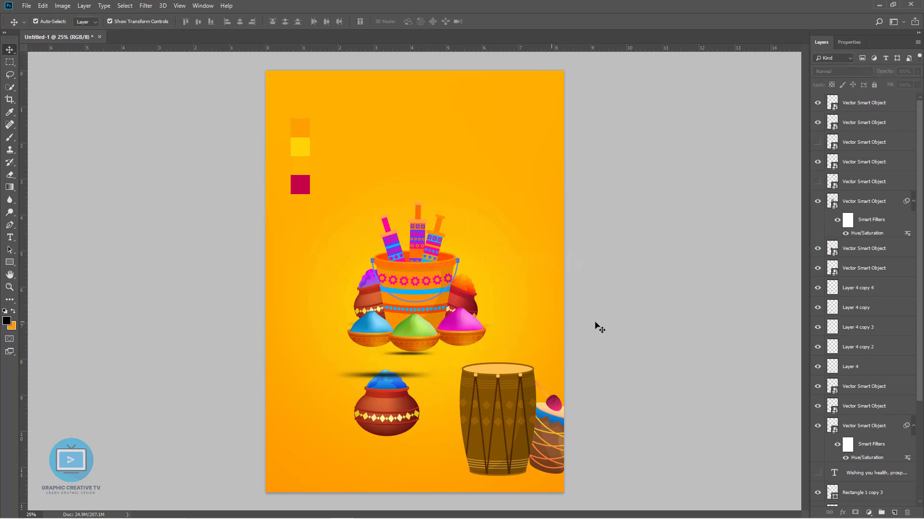
left_click(424, 354)
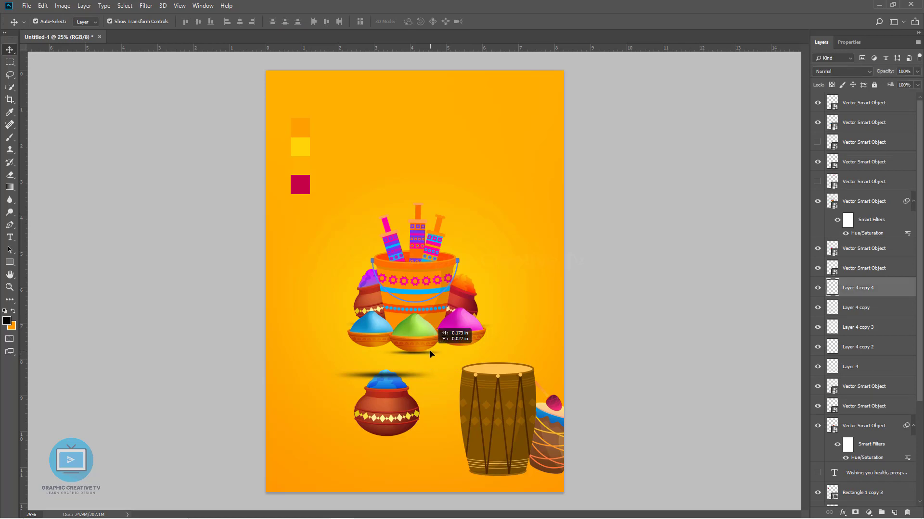
Step: Duplicate the green bowl's shadow and place copies beneath the blue and magenta bowls
left_click(423, 360)
left_click_drag(424, 353, 399, 346)
left_click(496, 348)
left_click(624, 308)
left_click(458, 302)
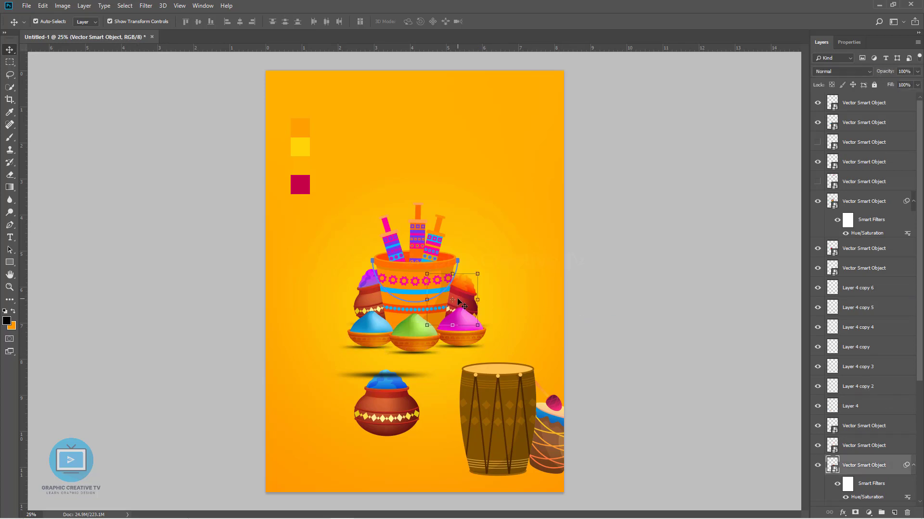
Step: Move the orange-powder pot out of the arrangement and put the blue-powder pot in its place, scaled down and tilted away from the bucket
left_click(373, 302)
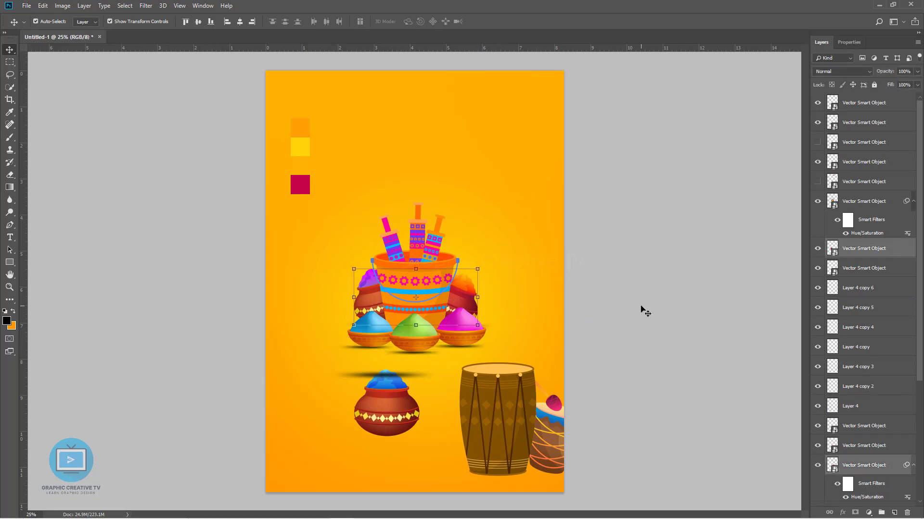
left_click_drag(469, 300, 497, 212)
left_click_drag(399, 420, 475, 313)
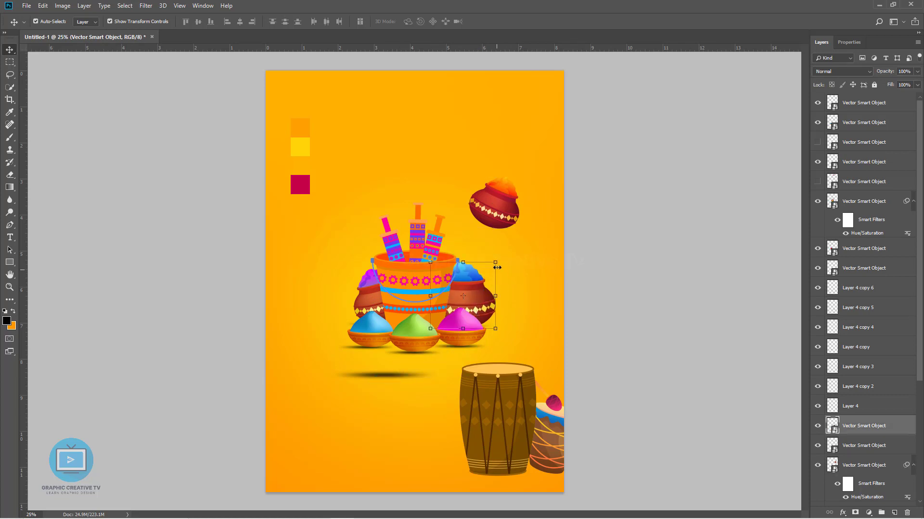
left_click_drag(497, 268, 495, 287)
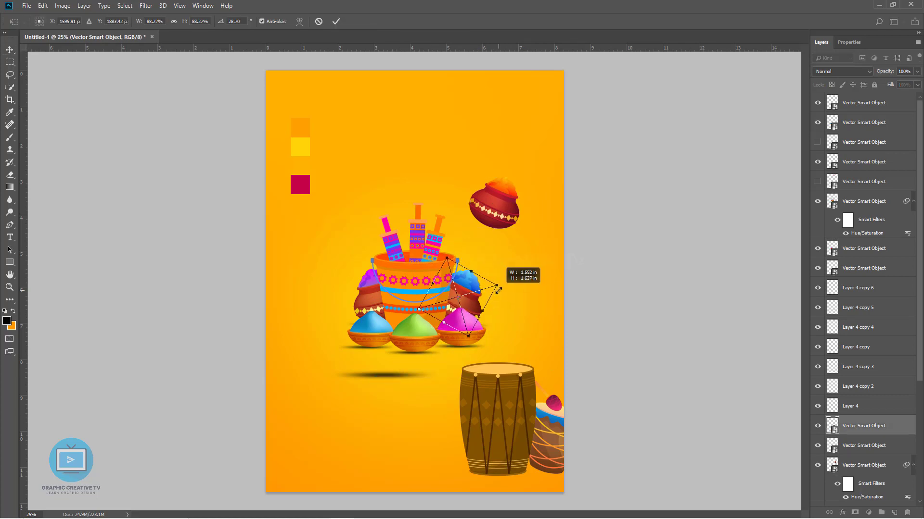
key("Escape")
left_click(371, 300, "shift")
left_click(620, 283)
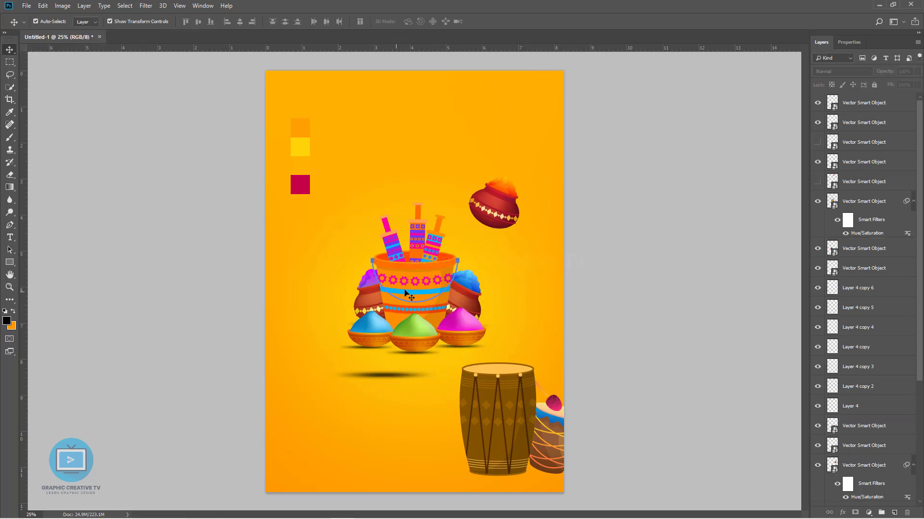
Step: Adjust the purple-powder pot's tilt and size, and move it with its shadow outward from the bucket
left_click(371, 300)
left_click_drag(354, 269, 347, 265)
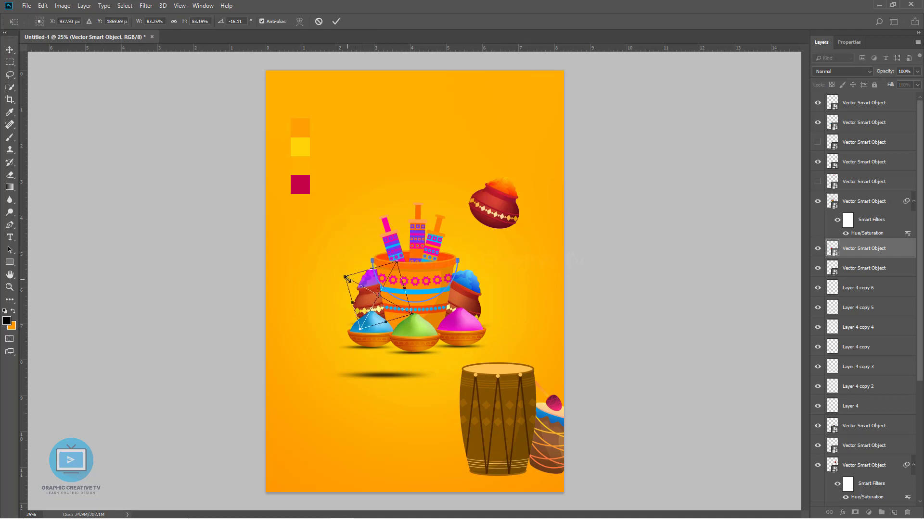
key("Escape")
left_click(354, 331)
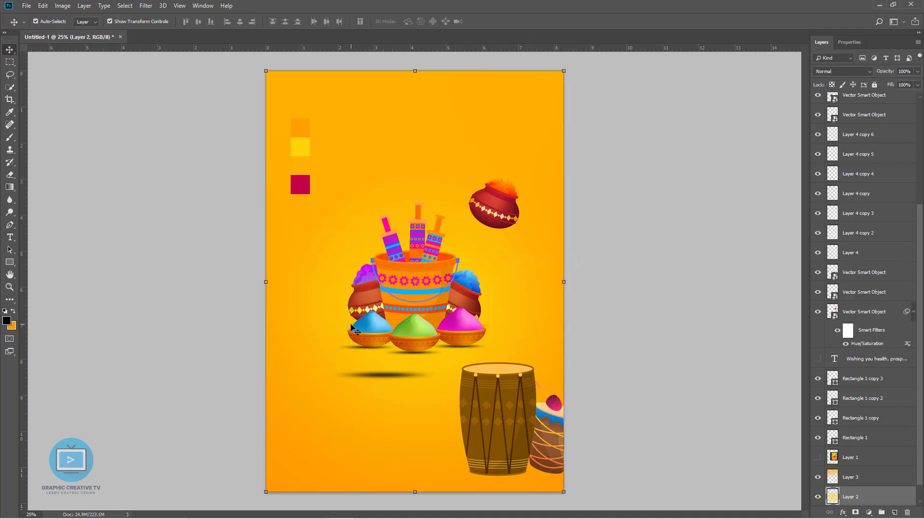
left_click(351, 325)
left_click(363, 305, "shift")
left_click_drag(366, 300, 350, 300)
Step: Move the blue-powder pot together with its shadow slightly outward from the bucket
left_click(484, 328)
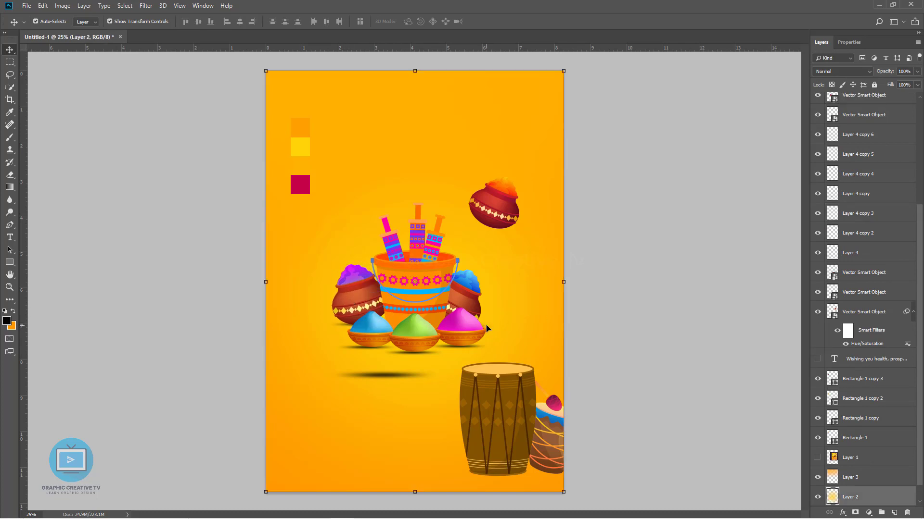
left_click(486, 328)
left_click(476, 306, "shift")
left_click_drag(470, 306, 481, 306)
Step: Place the stick drum behind the purple pot, and the brown drum beside the bucket, rotated 90° and scaled down
left_click_drag(552, 428, 323, 264)
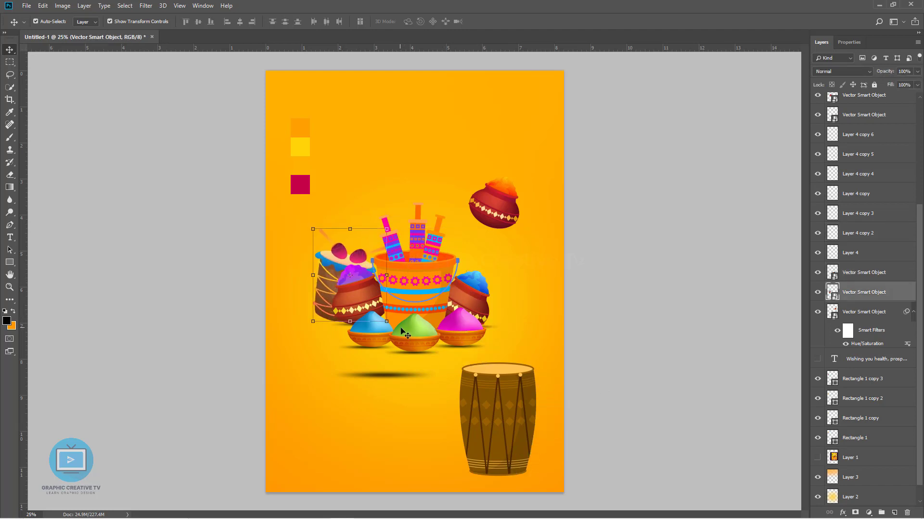
left_click_drag(538, 420, 542, 316)
left_click_drag(553, 259, 672, 334)
key("ctrl+z")
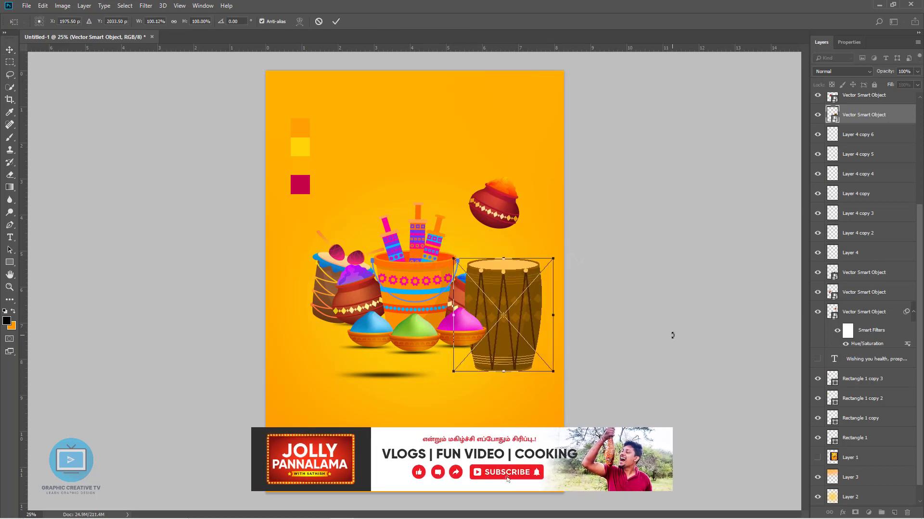
left_click_drag(568, 258, 634, 509)
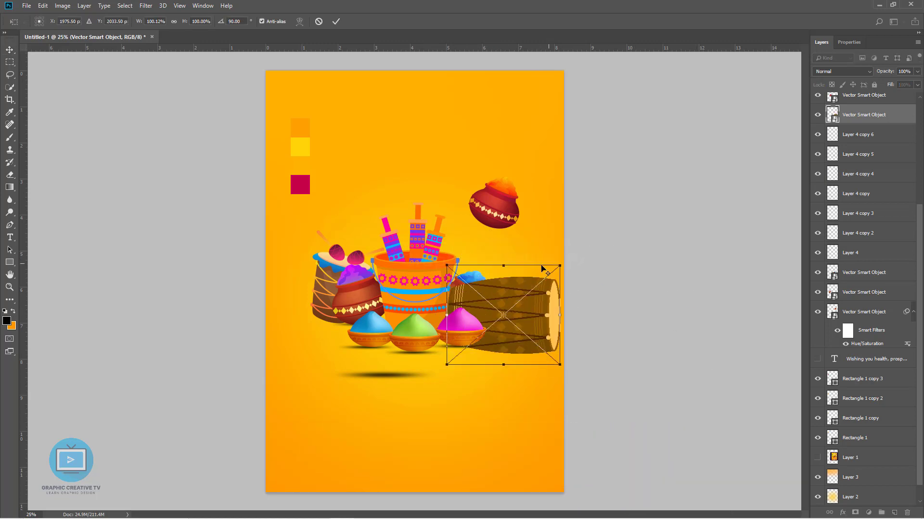
left_click_drag(560, 265, 534, 268)
key("Return")
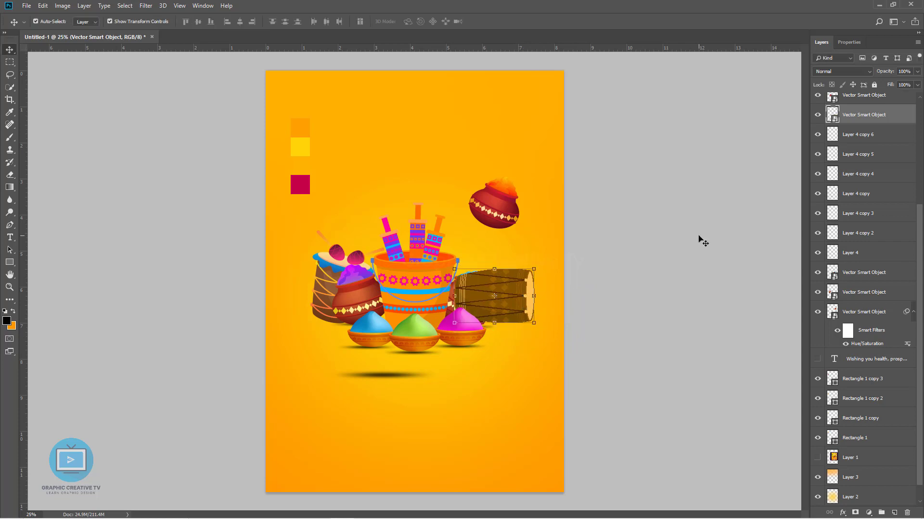
Step: Send the brown drum behind the blue-powder pot and tilt it so its open face points outward and slightly up
left_click_drag(863, 114, 863, 300)
left_click(606, 308)
left_click_drag(517, 290, 511, 296)
left_click_drag(533, 338, 535, 314)
left_click_drag(509, 285, 502, 313)
key("Return")
left_click(619, 303)
Step: Duplicate a shadow beneath the tilted brown drum, lower its layer behind the blue-powder pot and widen it
left_click_drag(865, 215, 868, 259)
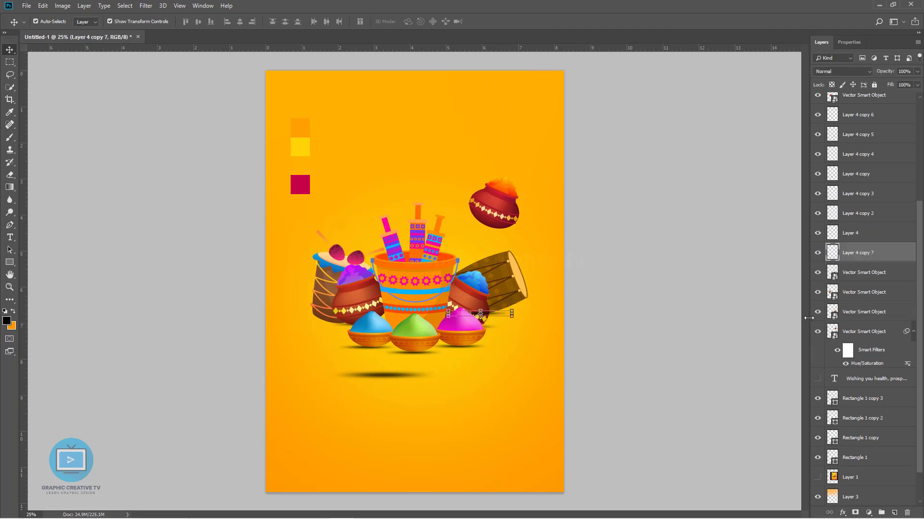
key("ctrl+bracketleft")
key("ctrl+bracketleft")
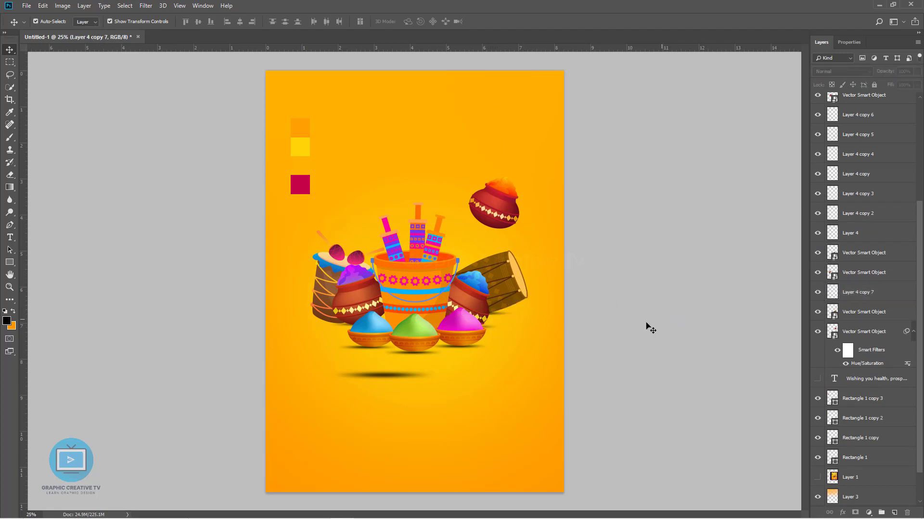
key("ctrl+t")
left_click_drag(511, 313, 539, 314)
key("Return")
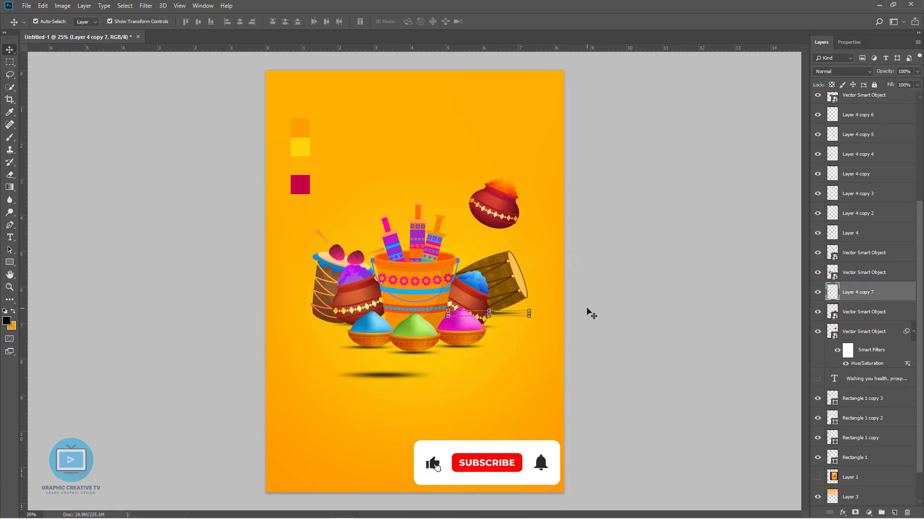
left_click(587, 312)
left_click(327, 310)
key("ctrl+t")
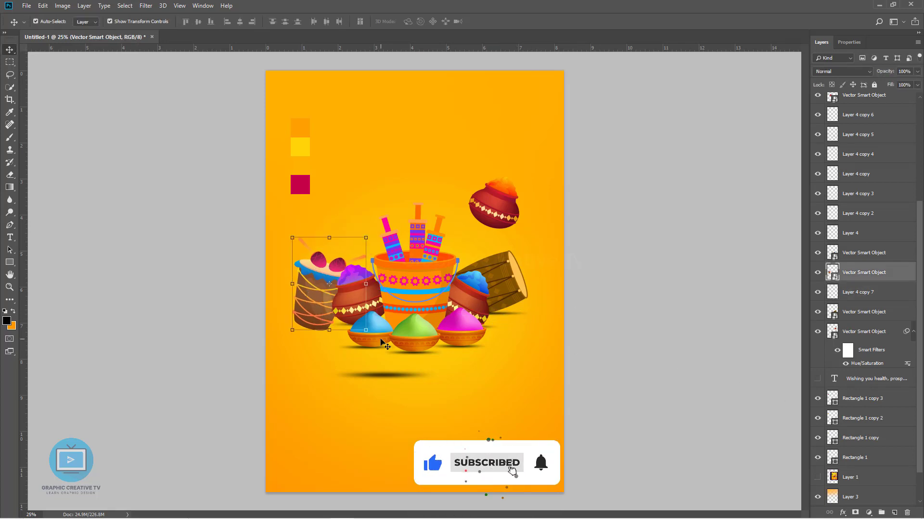
left_click_drag(370, 335, 377, 323)
left_click_drag(283, 248, 295, 259)
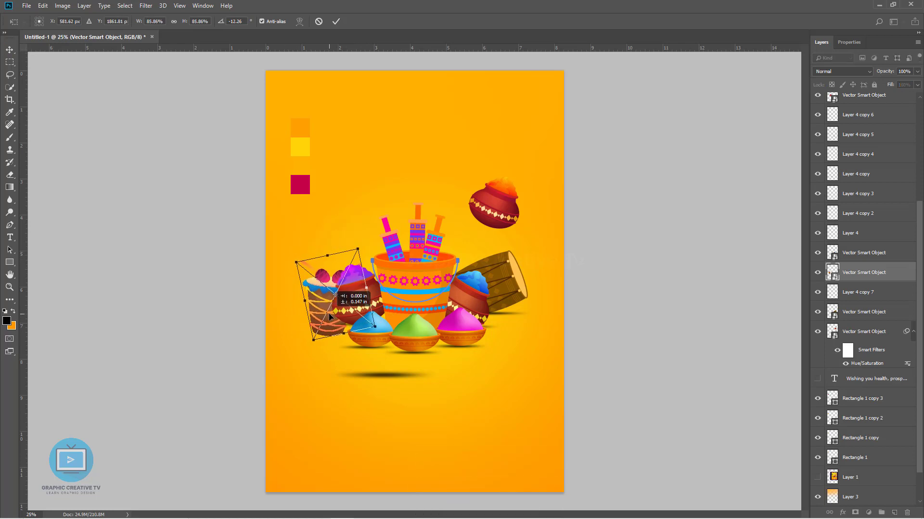
left_click_drag(331, 312, 433, 230)
key("Escape")
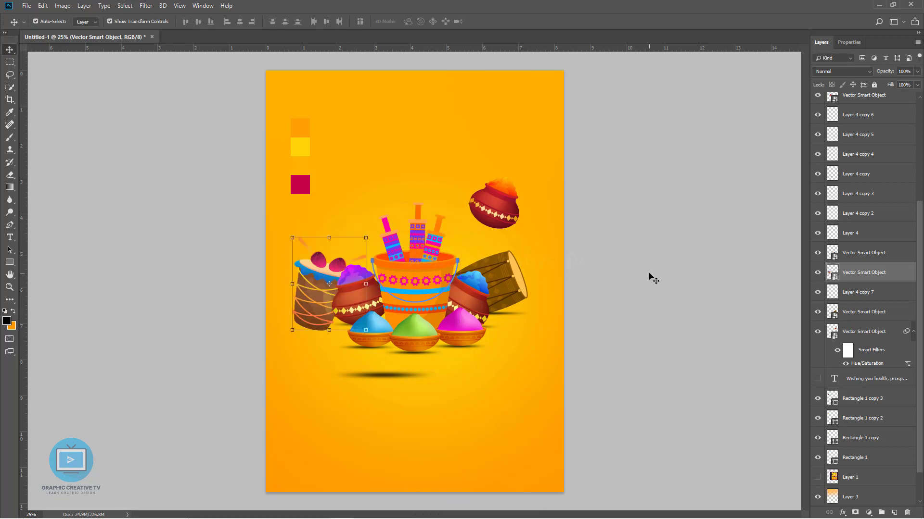
left_click(649, 272)
Step: Rotate the stick drum upright, put it back behind the purple pot and place a copy of the brown drum's shadow beneath it
left_click_drag(322, 288, 486, 443)
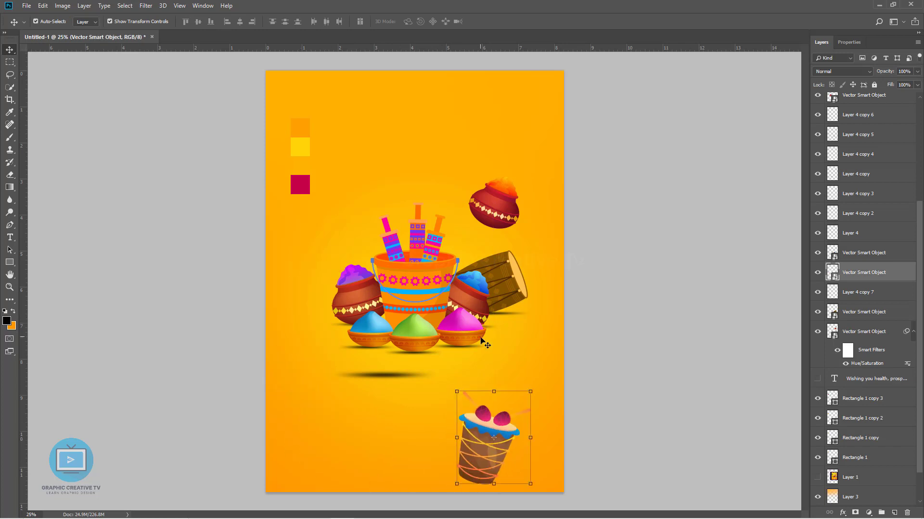
left_click_drag(537, 388, 540, 354)
key("Escape")
left_click_drag(490, 425, 333, 287)
left_click_drag(486, 318, 358, 305)
left_click(679, 331)
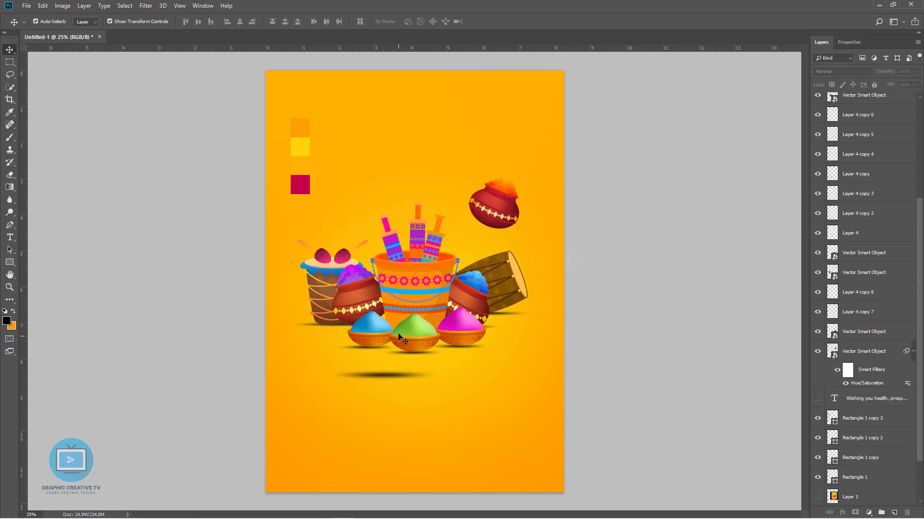
Step: Lower the blue bowl and the purple-powder pot slightly, each together with its shadow
left_click(366, 308)
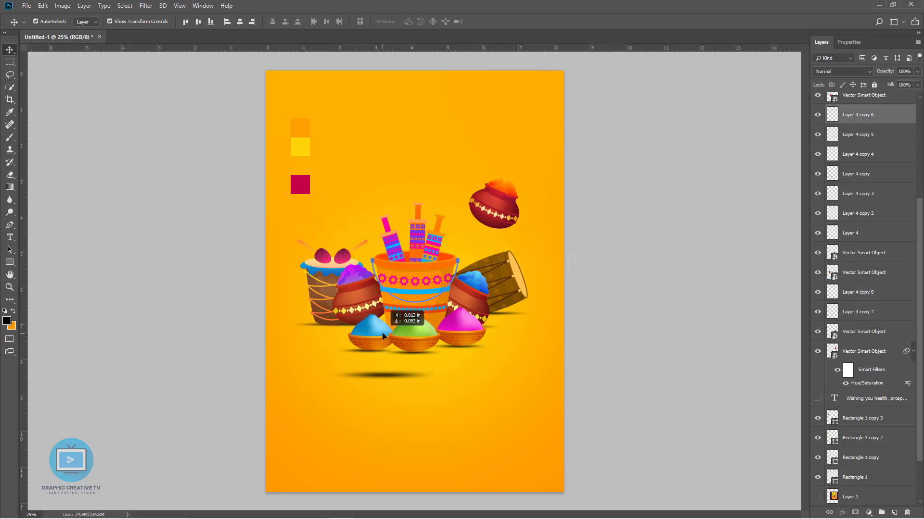
left_click(530, 345)
left_click(347, 326)
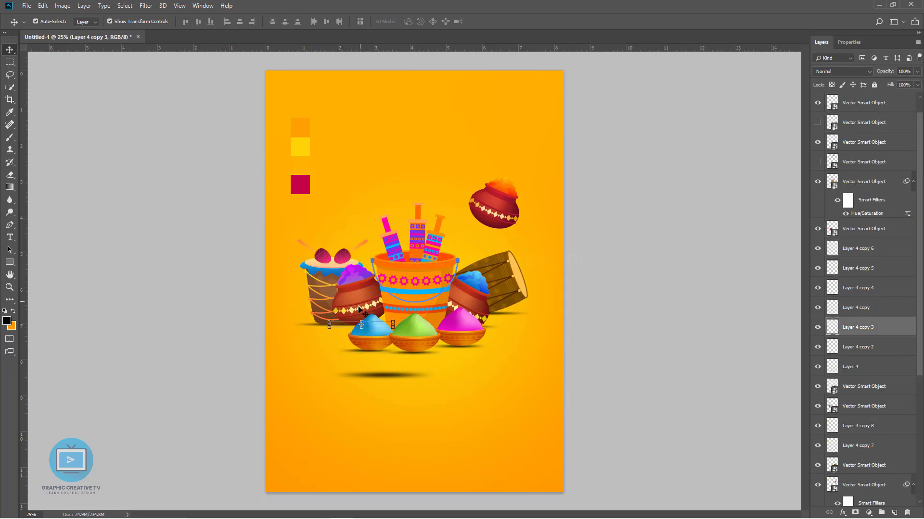
left_click(361, 295, "shift")
left_click_drag(361, 295, 364, 303)
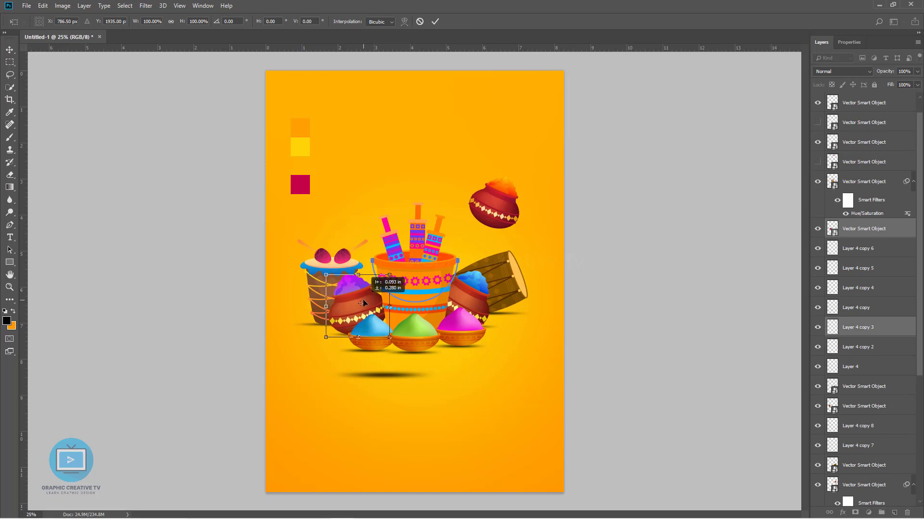
key("Return")
left_click(575, 330)
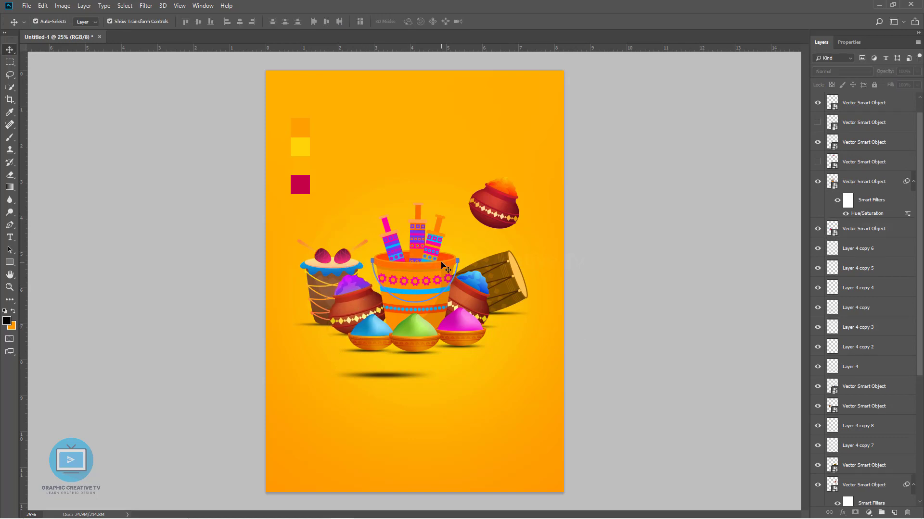
Step: Move the stick drum and its shadow closer to the bucket and scale them down slightly
left_click(313, 324)
left_click(323, 288, "shift")
left_click_drag(322, 275, 329, 271)
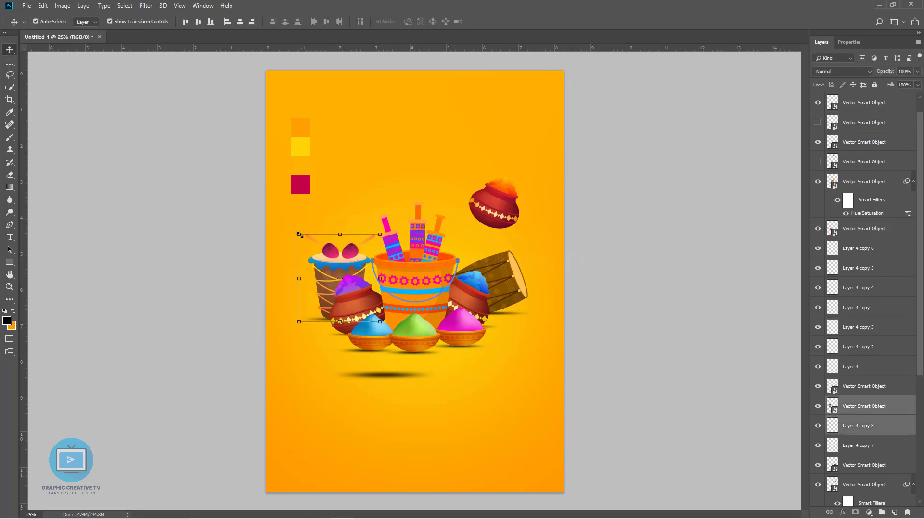
left_click_drag(298, 235, 303, 238)
key("Return")
left_click(709, 305)
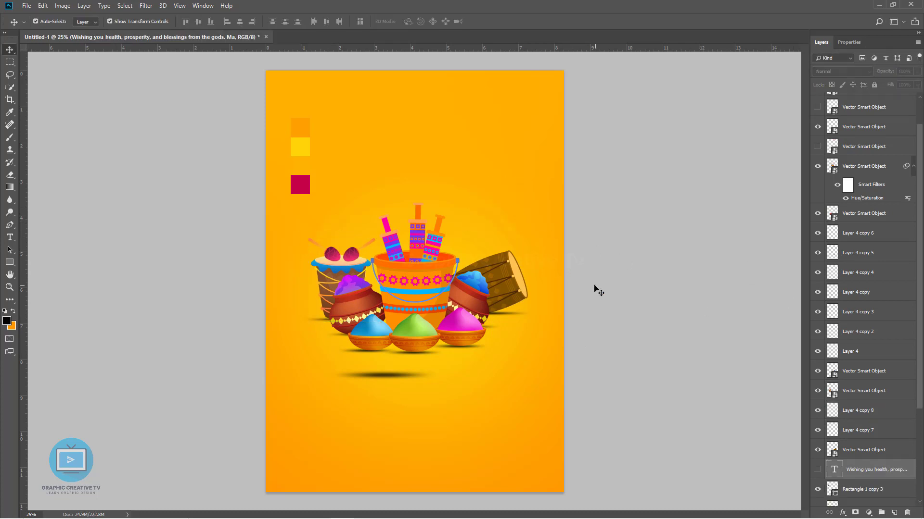
Step: Delete the leftover shadow below the bowls, and show the hidden bunting and move it to the poster's upper right corner
left_click(394, 380)
key("Delete")
left_click(864, 430)
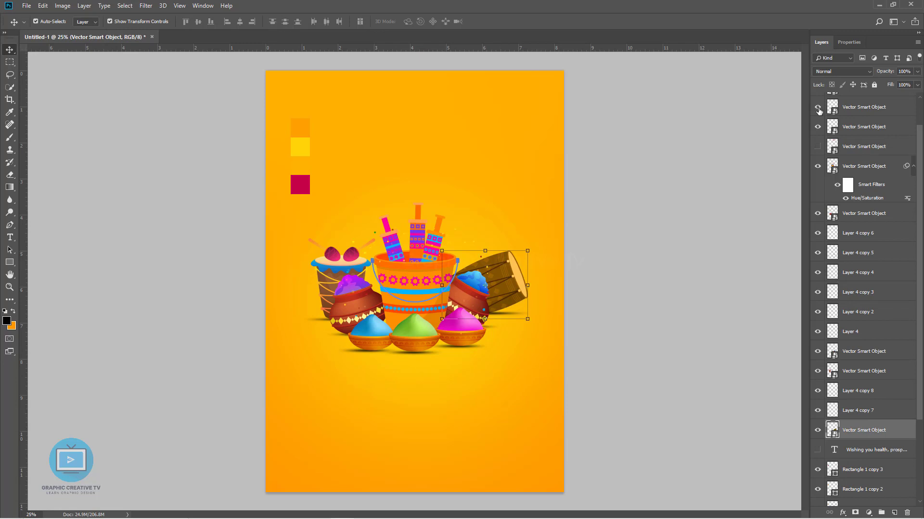
left_click(818, 146)
left_click_drag(461, 106, 559, 105)
Step: Delete the Layer 3 orange overlay and widen the yellow glow on Layer 2
left_click_drag(465, 248, 524, 330)
key("Delete")
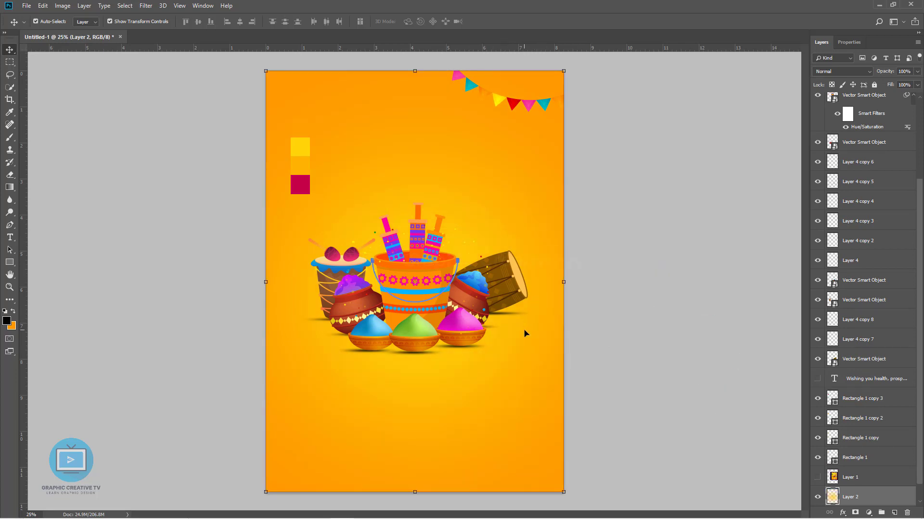
left_click_drag(566, 283, 601, 264)
left_click_drag(538, 309, 537, 325)
key("Return")
left_click(674, 330)
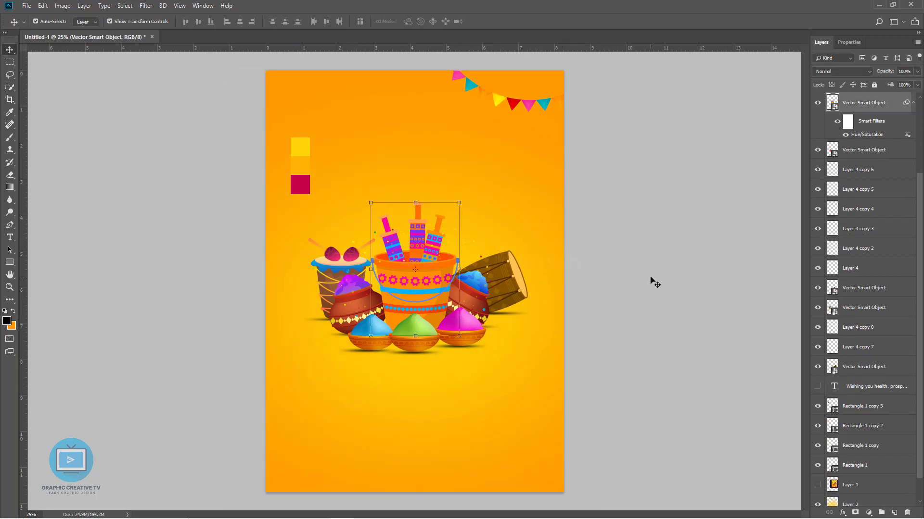
Step: Show the hidden Holi wishes text and move it below the central arrangement
left_click(819, 388)
left_click_drag(409, 72, 412, 408)
scroll(852, 354, "up", 5)
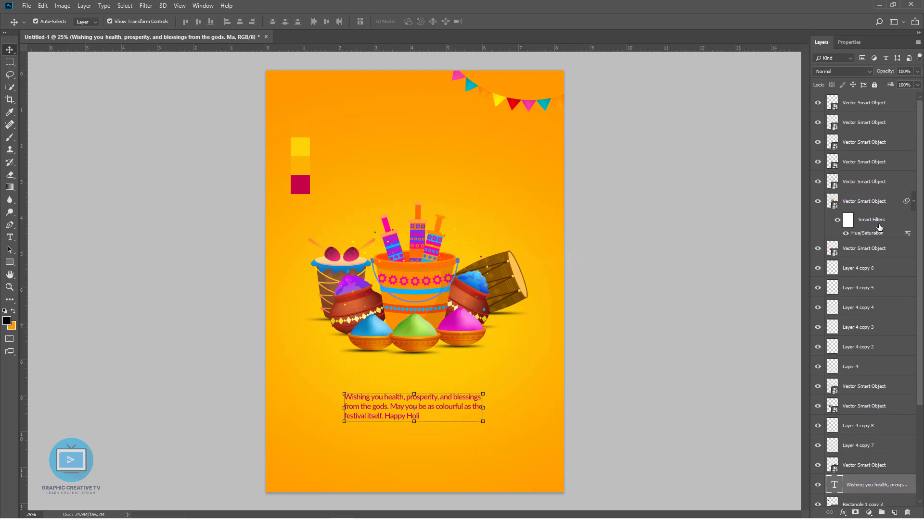
left_click(847, 105)
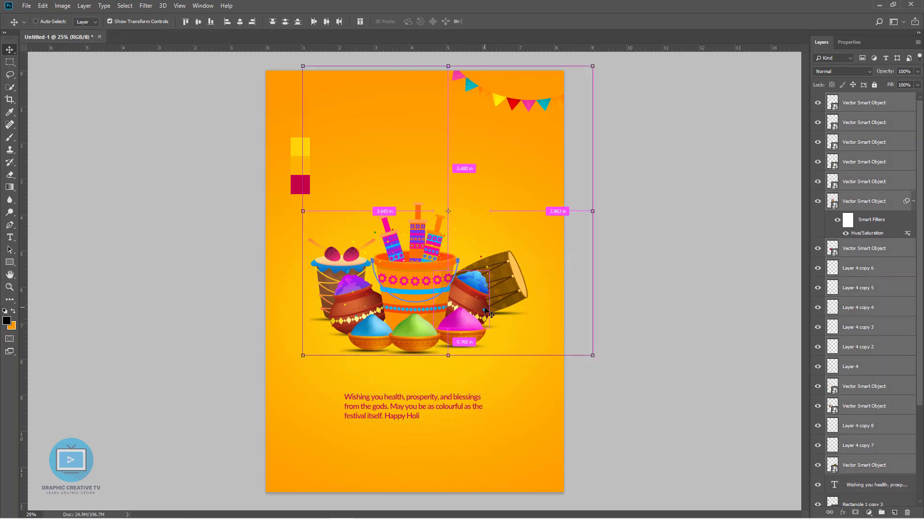
left_click(532, 107)
Step: Delete the yellow colour swatch and the orange swatch beneath it
left_click(298, 144)
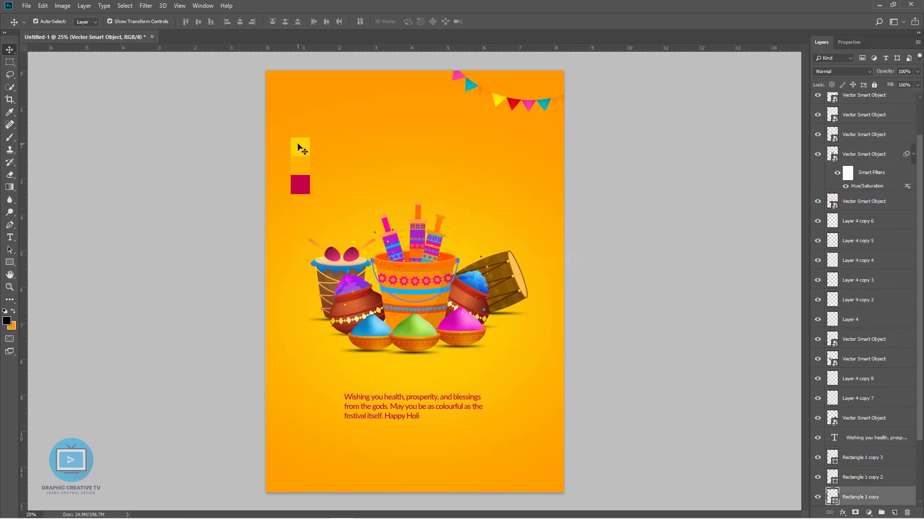
key("Delete")
left_click(301, 168)
key("Delete")
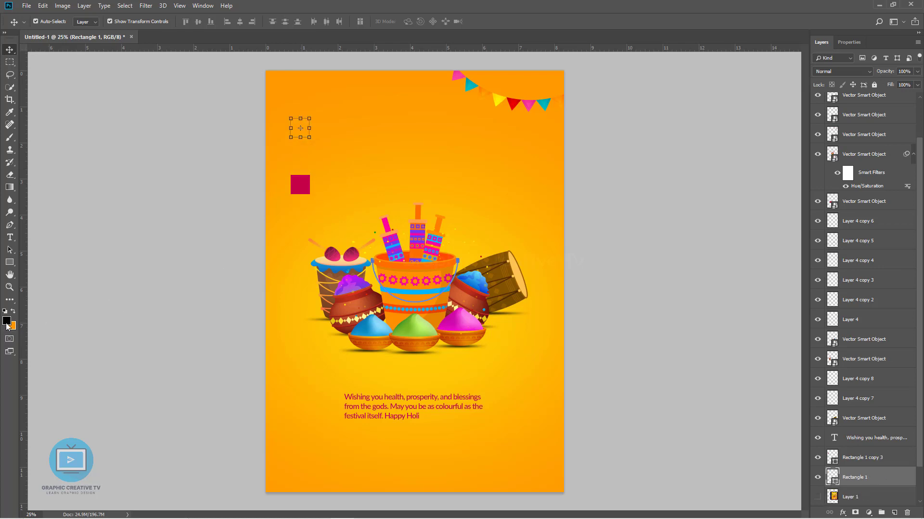
Step: Set the foreground colour to the magenta sampled from the remaining swatch
left_click(7, 322)
left_click(301, 184)
key("Return")
left_click(271, 197)
Step: Delete the magenta swatch and the last orange swatch rectangle
left_click(304, 192)
key("Delete")
key("Delete")
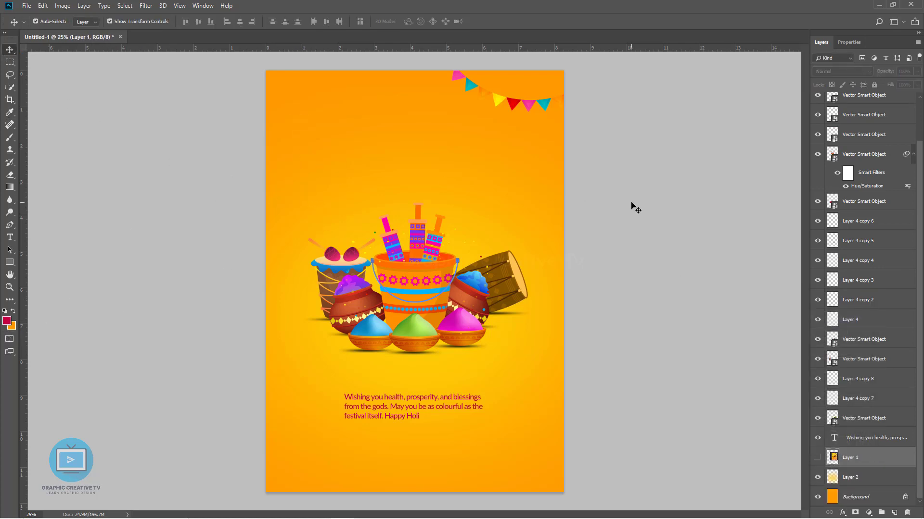
Step: Move the bunting layer to the top of the layer stack, above the arrangement's layers
left_click(437, 294)
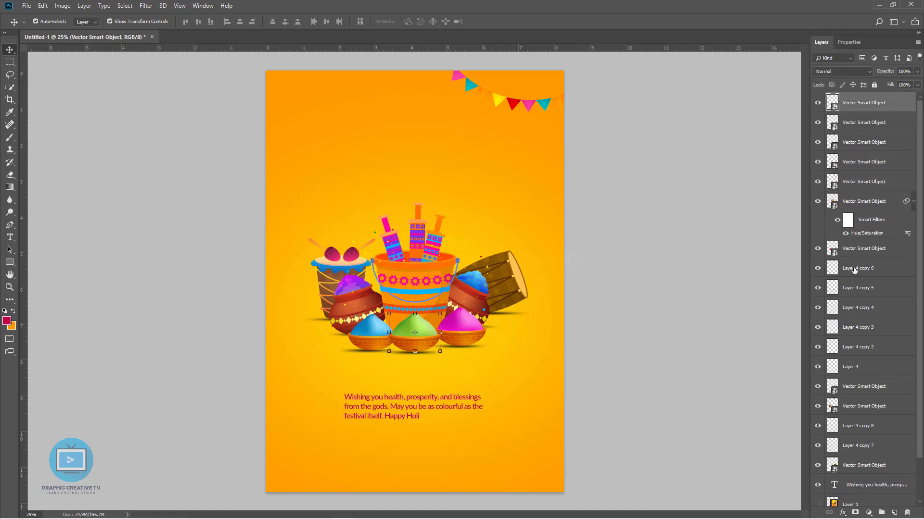
left_click(851, 420)
left_click(852, 420, "shift")
left_click(539, 115)
left_click(544, 105)
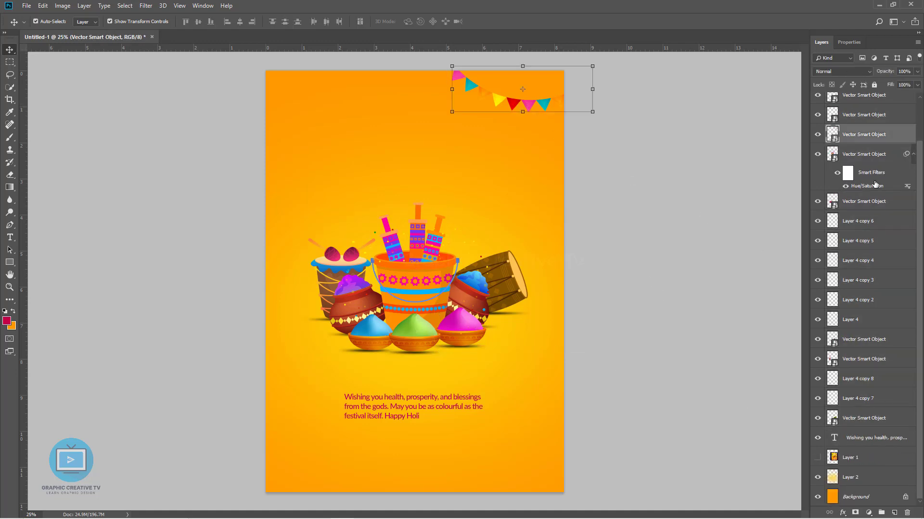
left_click_drag(854, 135, 841, 95)
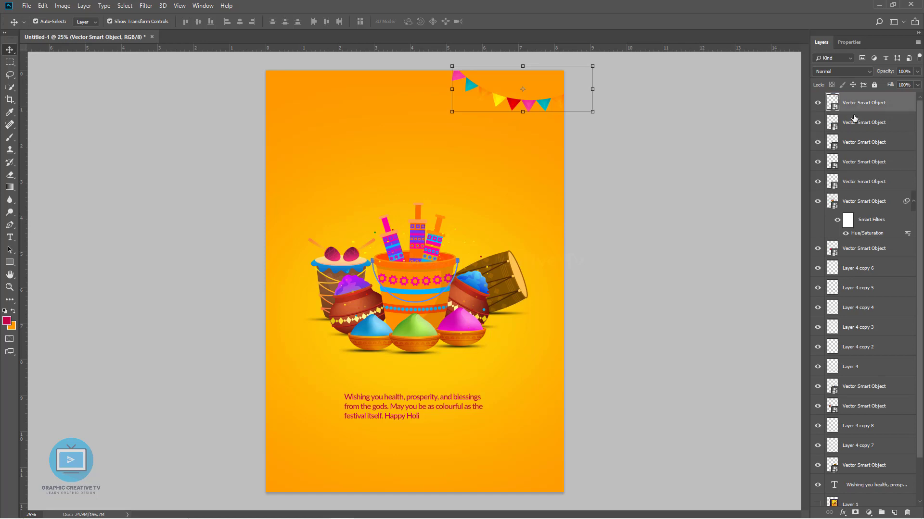
Step: Group all layers of the bucket, pots, bowls and drums arrangement, including their shadows
left_click(855, 120)
scroll(855, 294, "down", 3)
left_click(865, 422, "shift")
left_click_drag(591, 337, 590, 295)
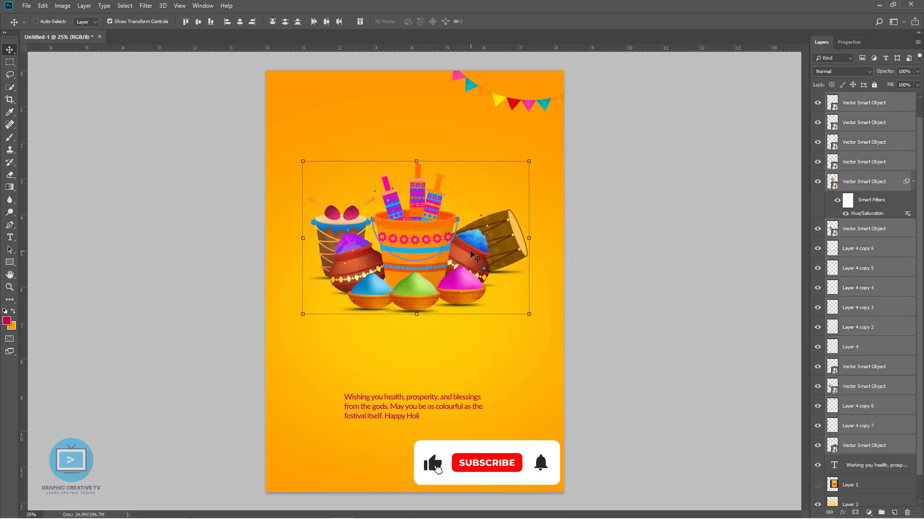
key("ctrl+z")
key("ctrl+g")
Step: Enlarge the grouped arrangement slightly and move the greeting text a little further down the poster
left_click(529, 202)
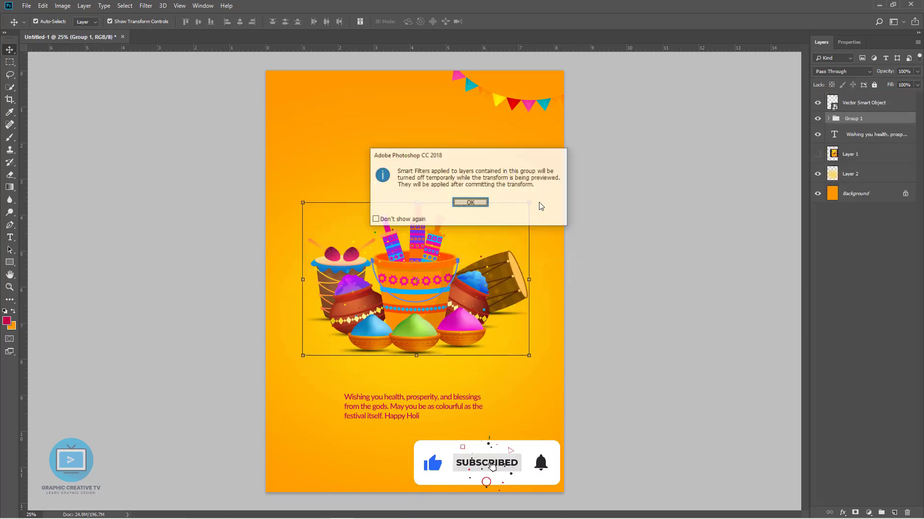
left_click(470, 200)
left_click_drag(529, 203, 537, 197)
key("Return")
left_click(616, 294)
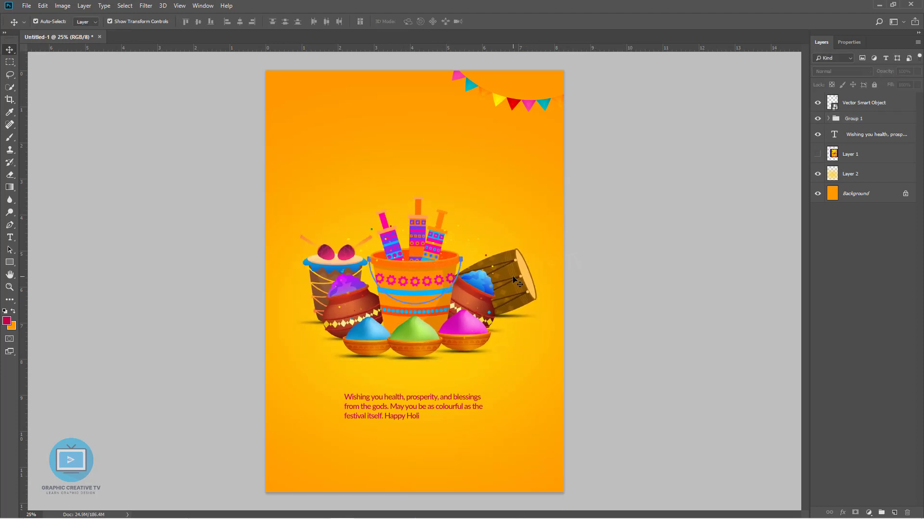
mouse_move(448, 409)
left_mouse_down()
mouse_move(469, 403)
mouse_move(451, 423)
left_mouse_up()
left_click(631, 344)
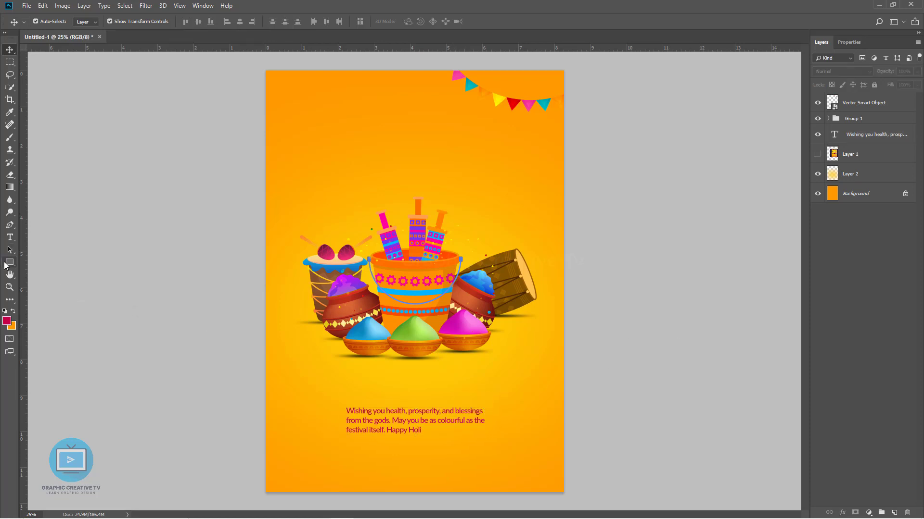
Step: Draw a flat ellipse about 604 by 68 px between the bowls and the greeting text
left_click_drag(9, 262, 44, 281)
left_click_drag(351, 386, 392, 388)
key("v")
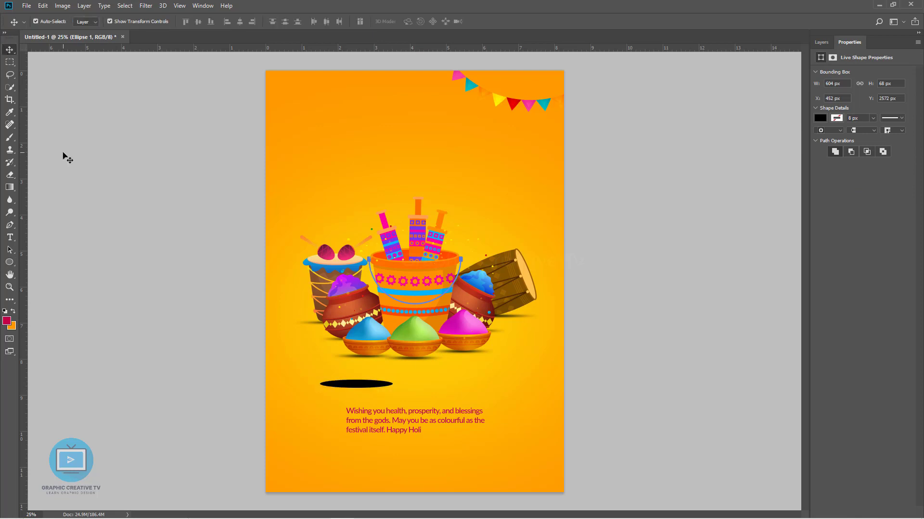
left_click(64, 154)
left_click(370, 388)
Step: Change the fill colour of the flat ellipse to blue
left_click(824, 44)
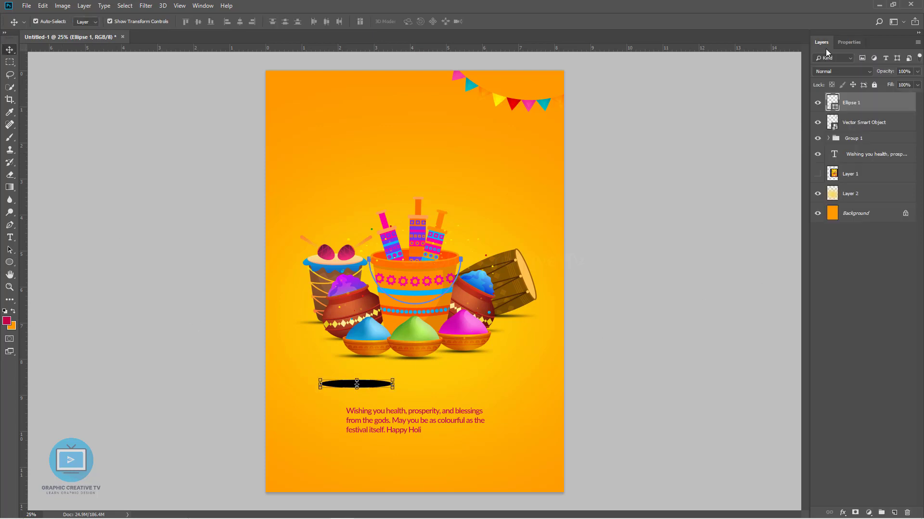
double_click(834, 107)
left_click(684, 334)
key("Return")
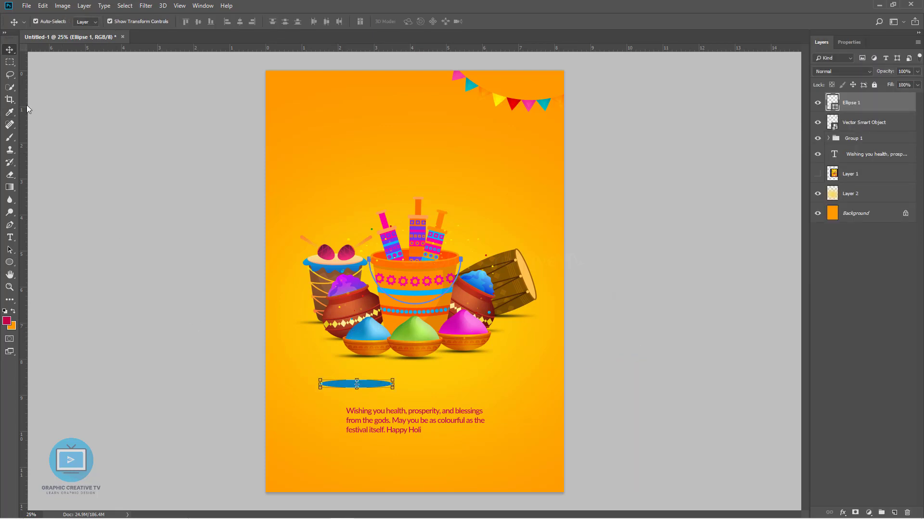
Step: Duplicate the blue ellipse twice as smaller ellipses and arrange them along its lower edge like a puddle
left_click(40, 114)
left_click_drag(363, 385, 336, 391)
key("Return")
left_click(538, 382)
left_click(553, 388)
key("Return")
left_click(614, 373)
Step: Delete the second small ellipse copy and merge the two remaining blue ellipses into one shape
left_click(378, 395, "shift")
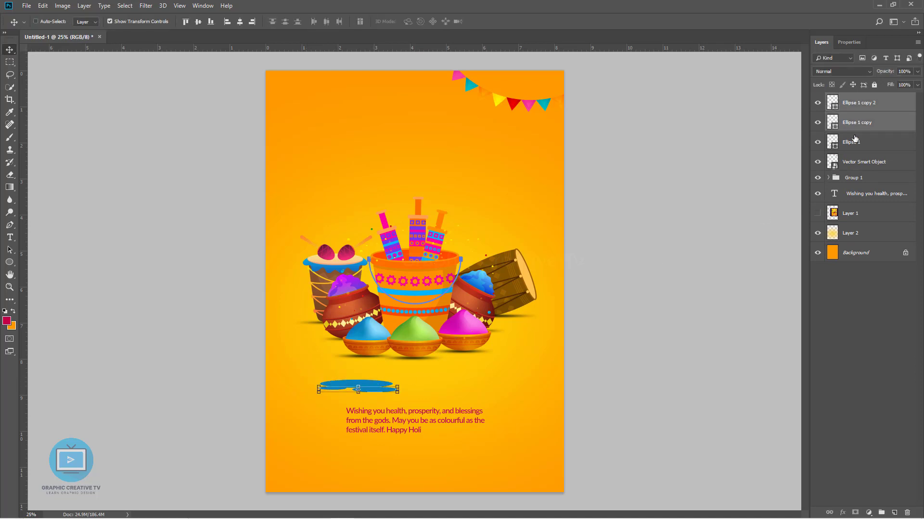
left_click_drag(332, 391, 321, 388, "ctrl")
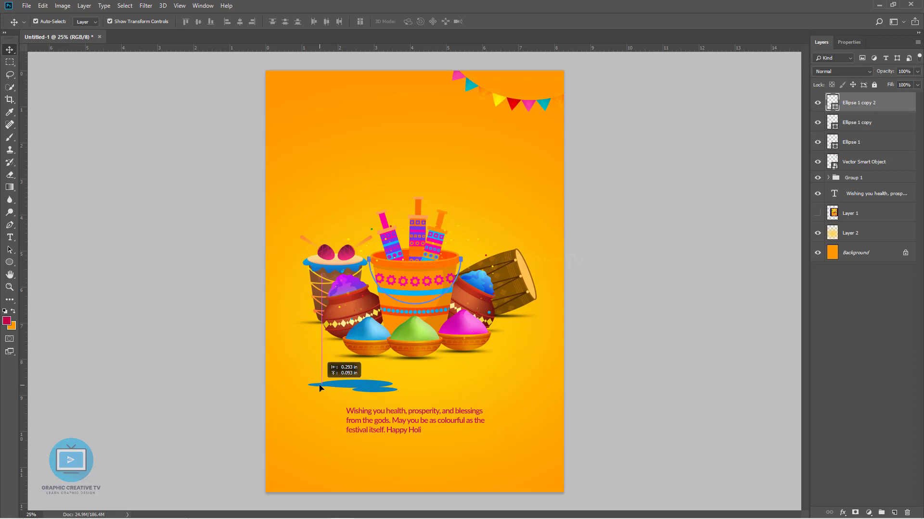
left_click_drag(390, 386, 390, 386)
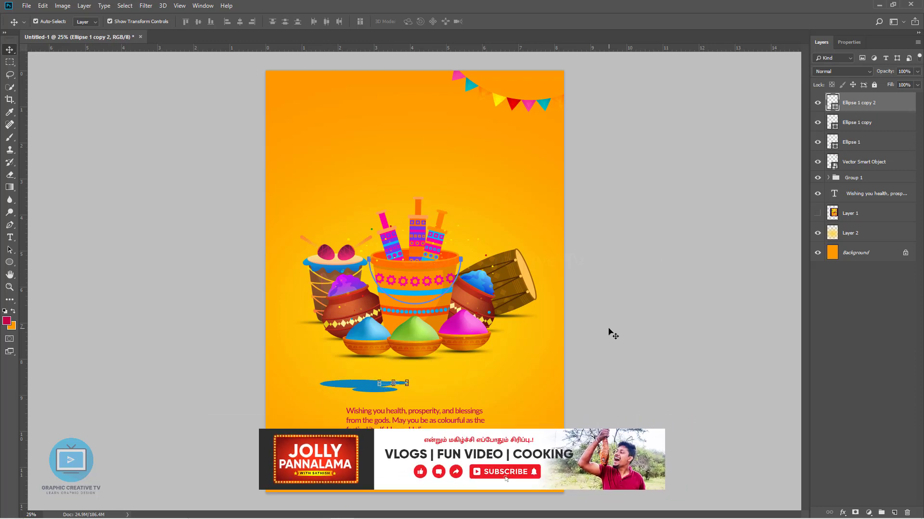
key("Delete")
left_click(852, 123, "shift")
key("ctrl+e")
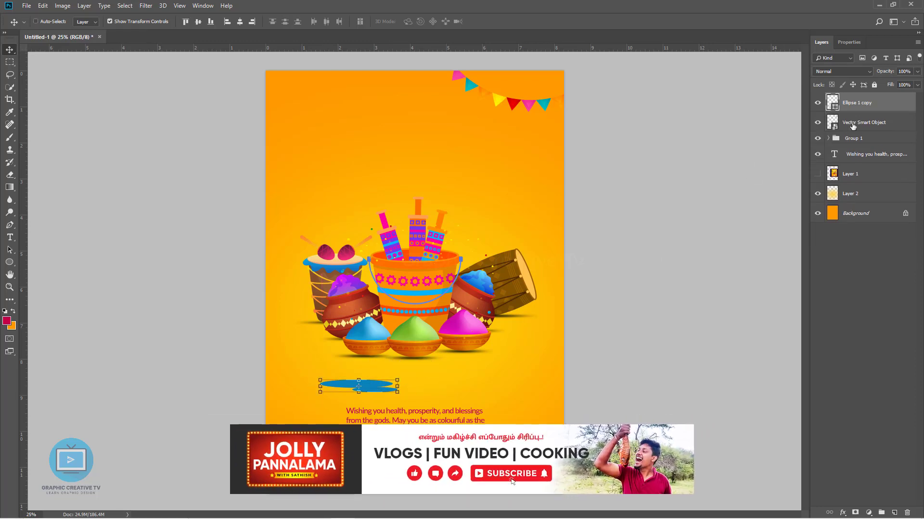
left_click(664, 217)
Step: Place the blue puddle beneath the blue powder bowl, behind the arrangement group, and shrink it slightly
left_click_drag(369, 390, 377, 363)
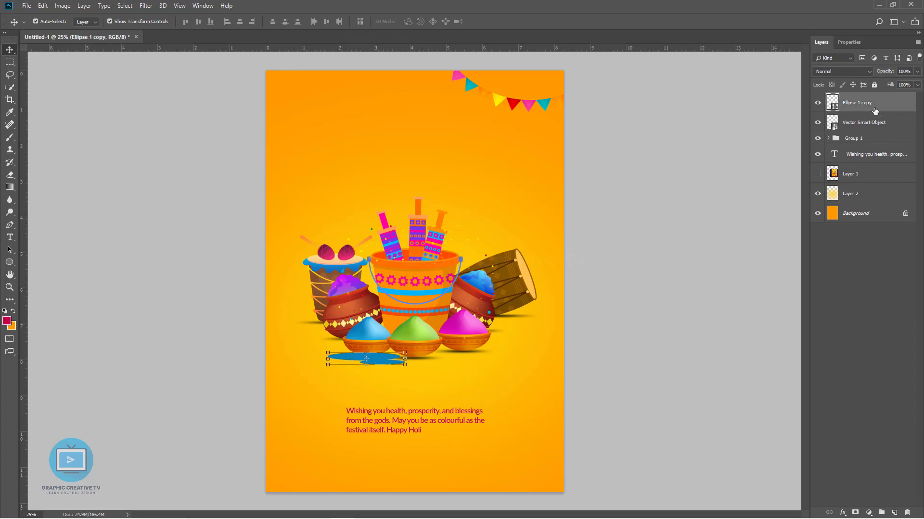
left_click_drag(828, 140, 829, 146)
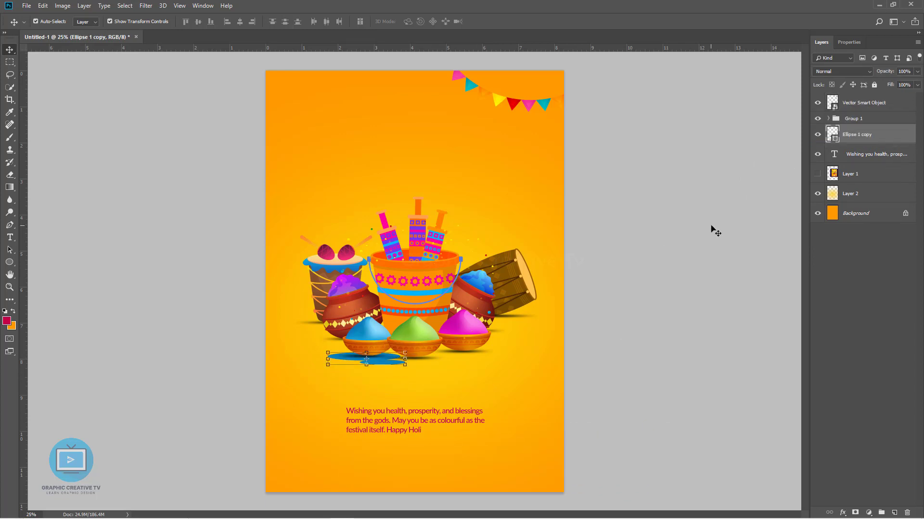
left_click_drag(405, 364, 398, 369)
key("Return")
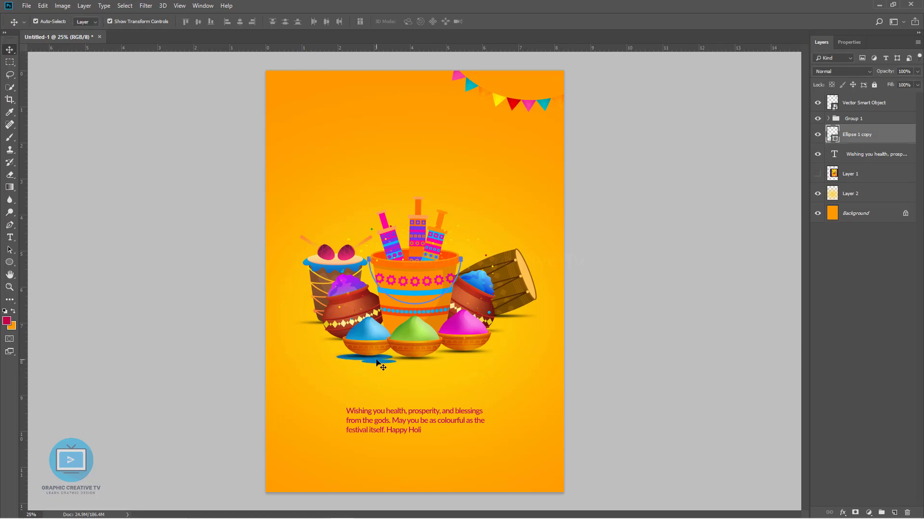
left_click(473, 369)
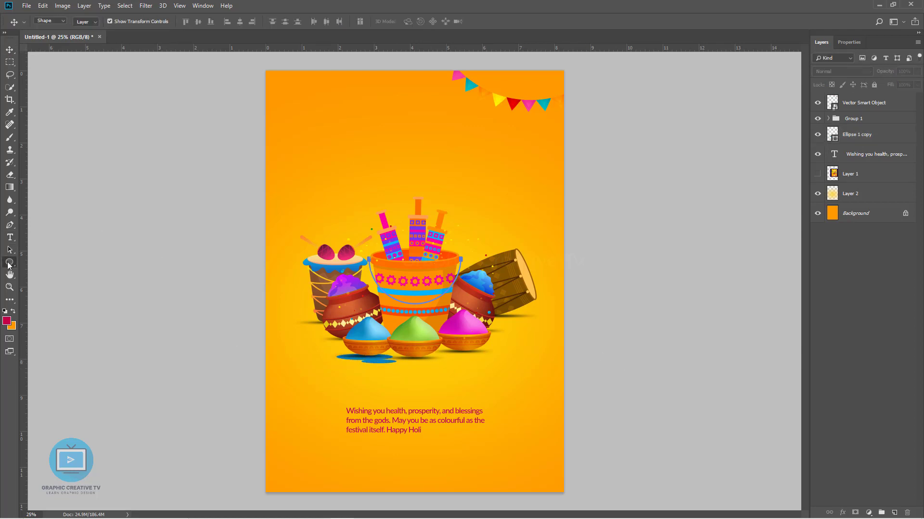
Step: Draw a flat ellipse about 572 by 84 px above the greeting text and fill it with the powder's green, 87c634
left_click(9, 263)
left_click_drag(417, 383, 486, 392)
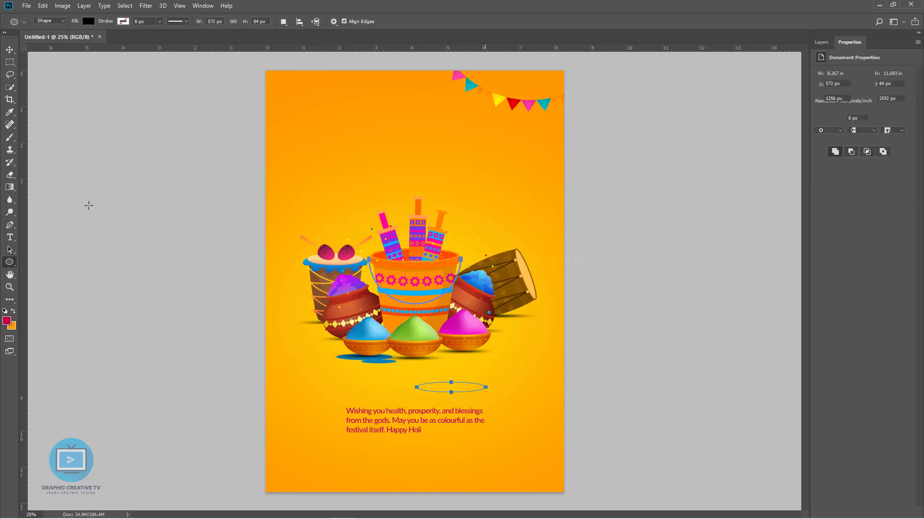
left_click(821, 43)
double_click(832, 102)
left_click(411, 328)
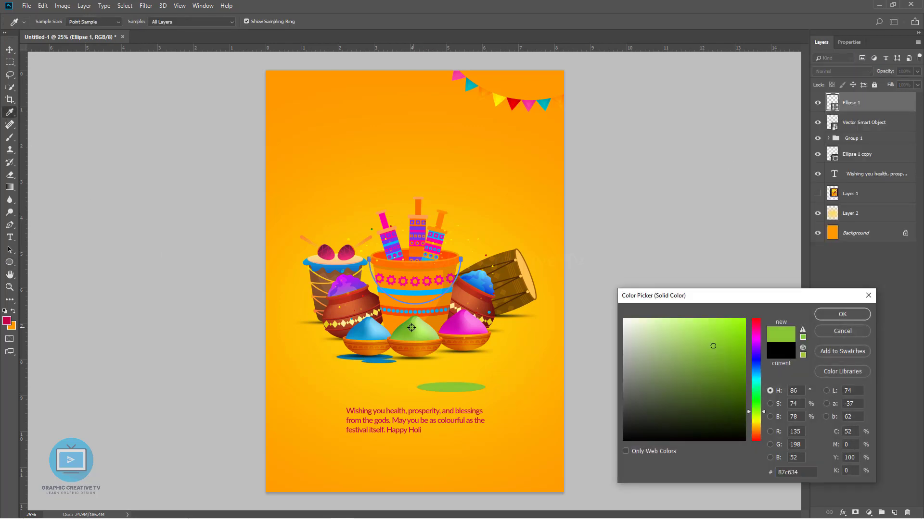
left_click(841, 314)
Step: Move the green ellipse beneath the green powder bowl, add a copy beside it, and merge both into one shape
key("v")
left_click_drag(462, 389, 456, 354)
key("Return")
left_click(853, 131, "shift")
key("ctrl+e")
Step: Put the merged green puddle behind the arrangement group and shrink it under the green powder bowl
left_click_drag(853, 106, 856, 143)
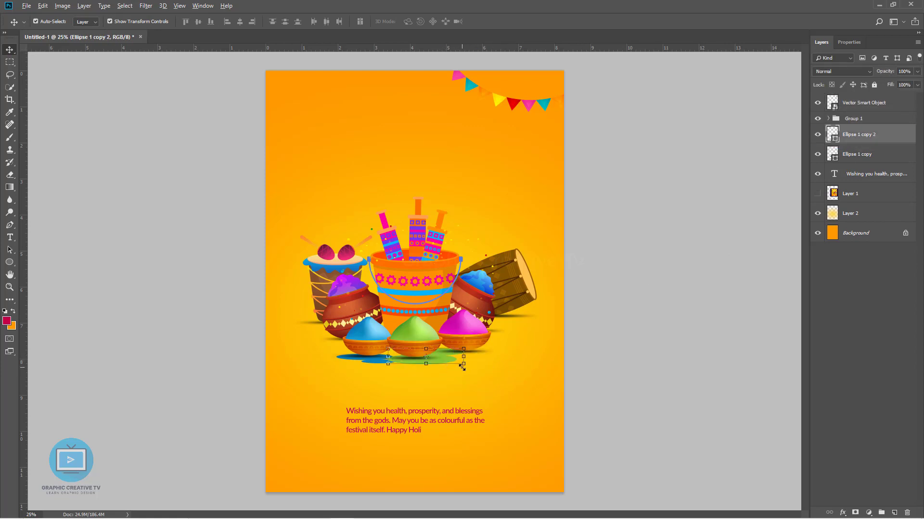
left_click_drag(462, 368, 452, 364)
key("Return")
left_click(591, 341)
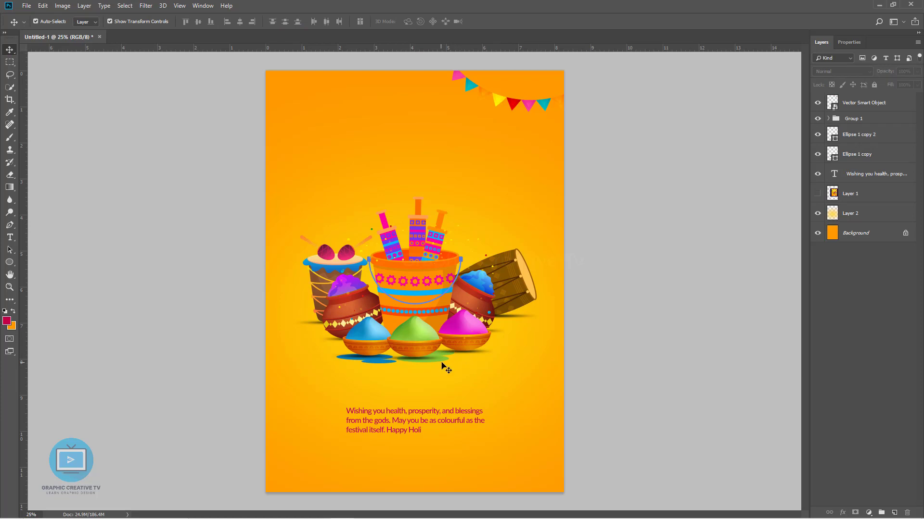
Step: Duplicate the green puddle beneath the magenta powder bowl and fill the copy with the powder's magenta, d218b0
left_click(441, 358)
left_click(616, 344)
left_click_drag(441, 359, 476, 350)
double_click(837, 139)
left_click(489, 325)
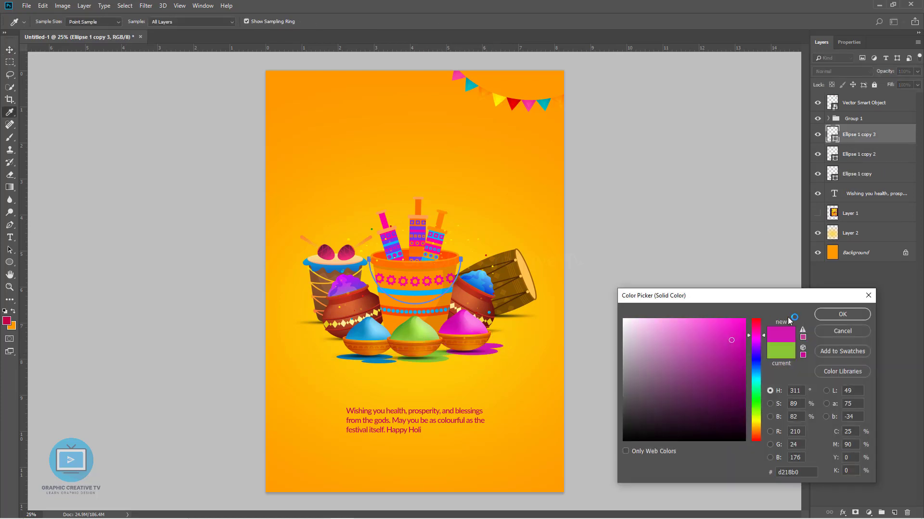
left_click(841, 312)
Step: Fit the magenta puddle more tightly under the magenta powder bowl
left_click(575, 373)
left_click_drag(497, 354, 495, 344)
left_click(368, 360)
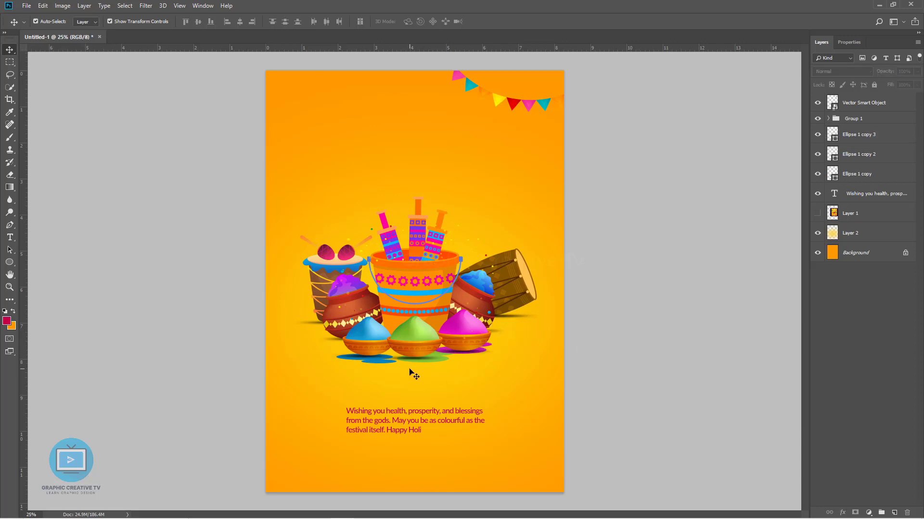
left_click(606, 361)
Step: Shift the hue of the splash dots around the bucket towards red with Hue/Saturation
left_click(470, 245)
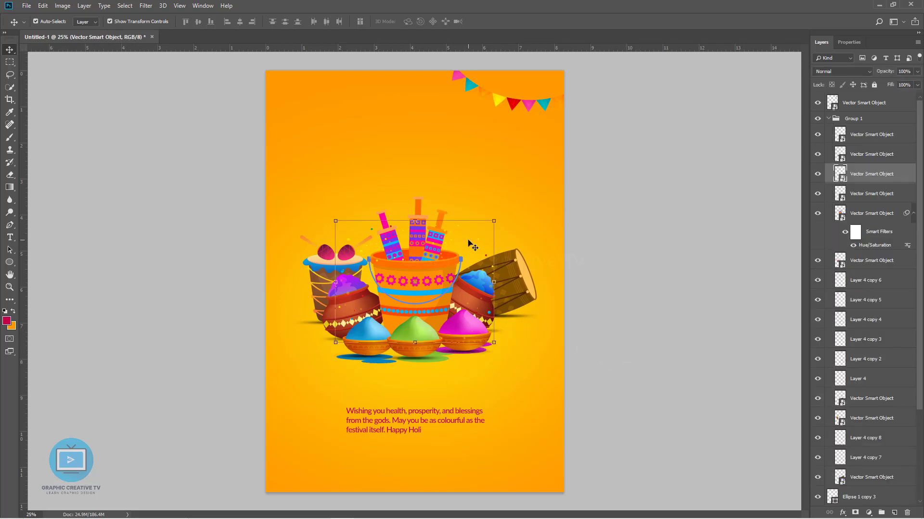
key("ctrl+u")
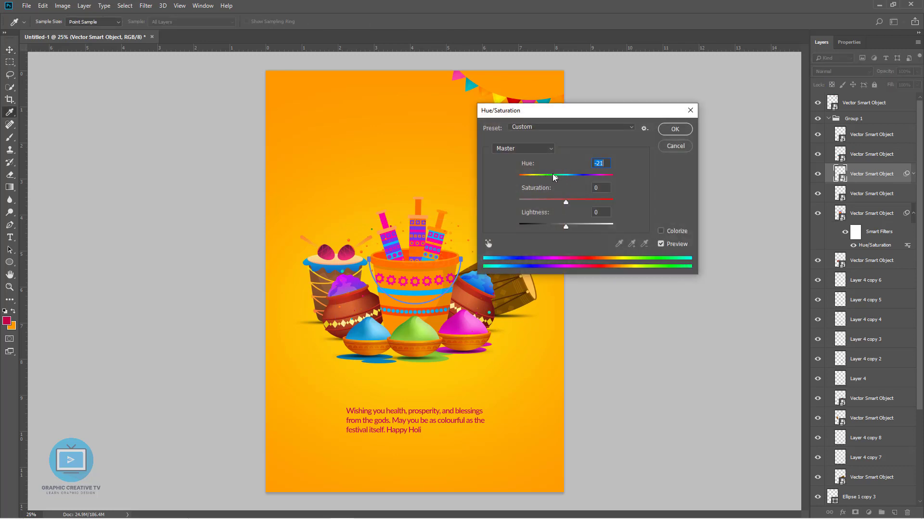
left_click(673, 131)
Step: Enlarge the splash dots and move them up so they spread above and around the whole arrangement
left_click(494, 221)
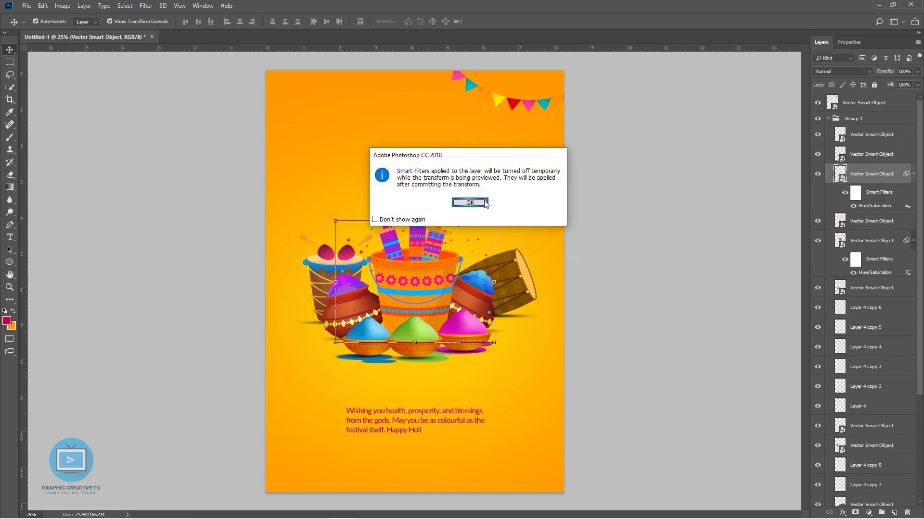
left_click(478, 202)
left_click_drag(490, 223, 529, 206)
left_click_drag(462, 226, 460, 214)
key("Return")
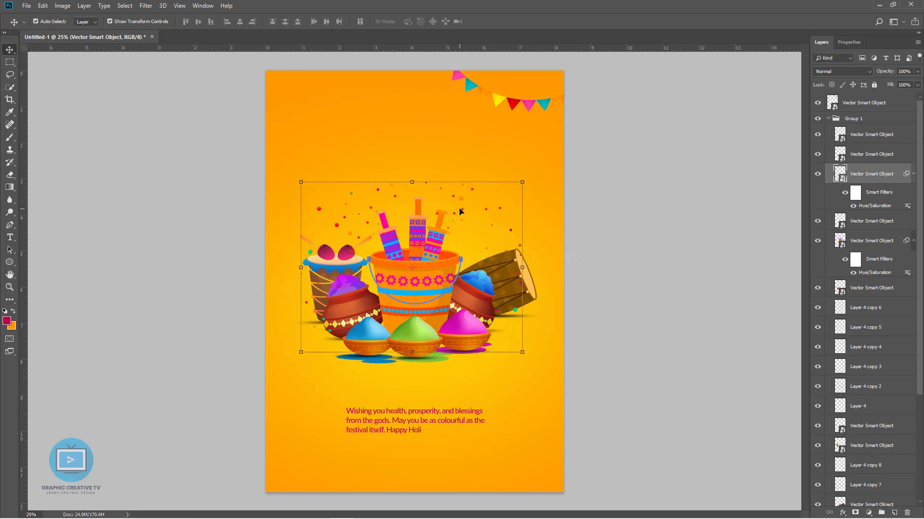
Step: Remove "Happy Holi" from the end of the greeting text and centre-align the remaining text
left_click(454, 428)
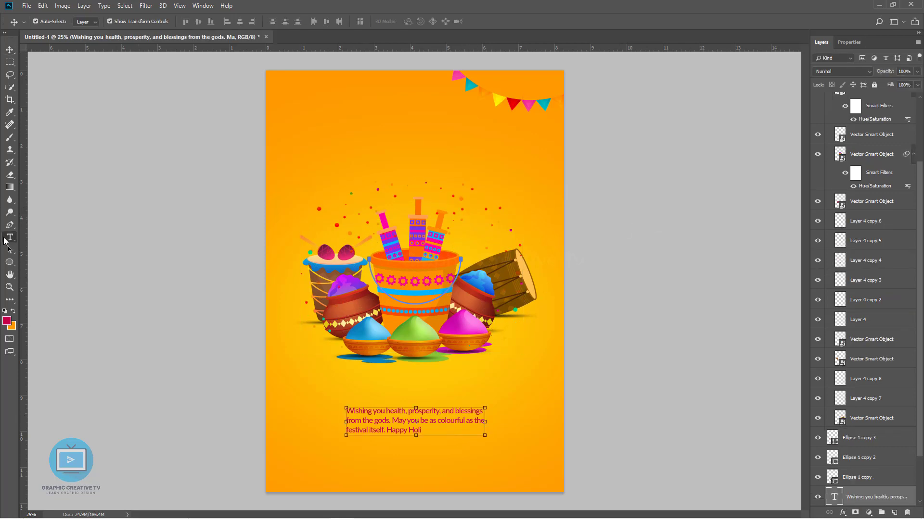
left_click(5, 239)
left_click(420, 430)
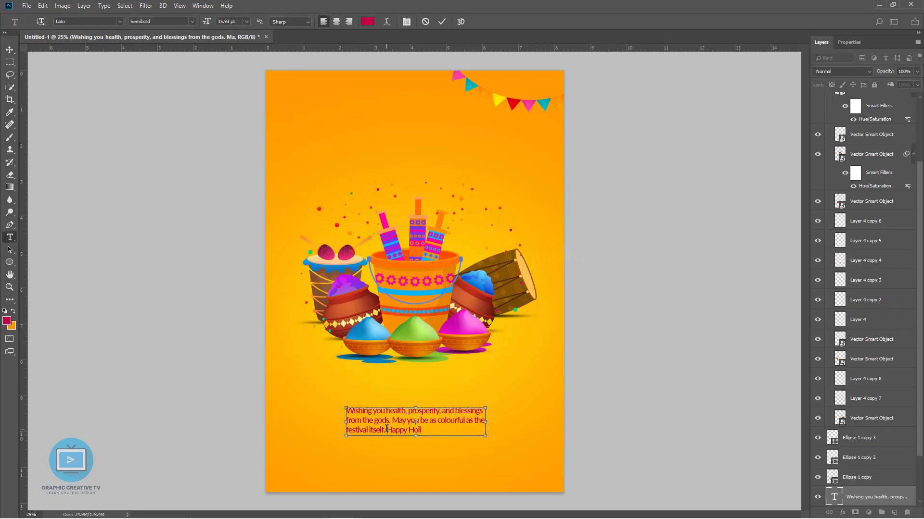
left_click_drag(402, 431, 300, 405)
left_click(339, 23)
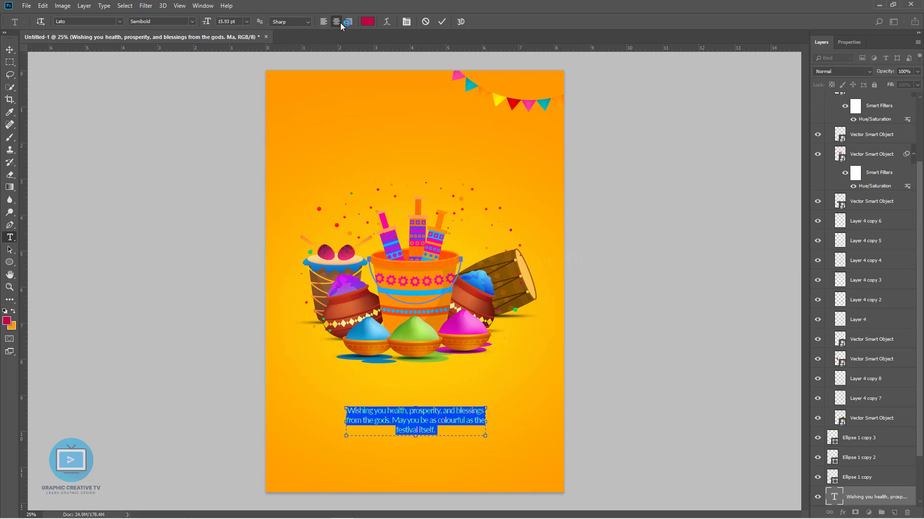
Step: Enlarge the greeting text slightly and move it up, centred closer beneath the bowls
left_click(9, 49)
left_click_drag(485, 436, 465, 407)
key("Return")
left_click(615, 266)
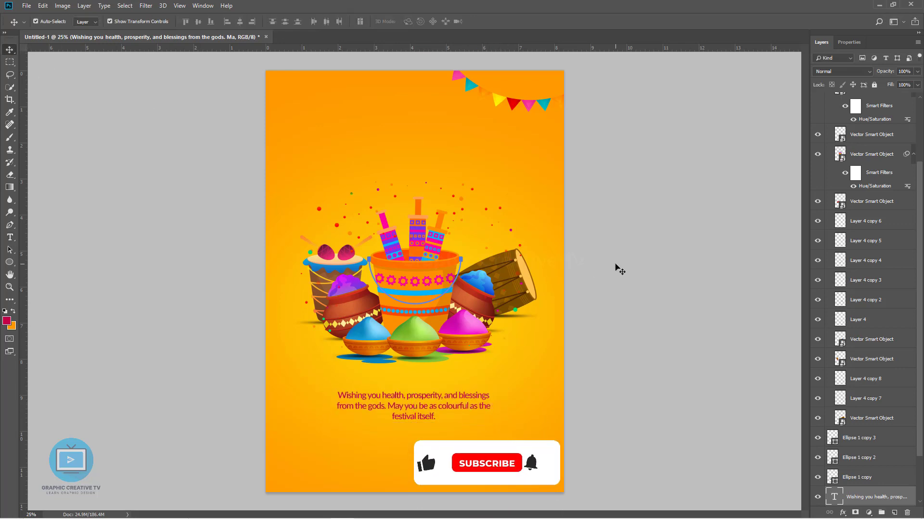
left_click(435, 405)
left_click(576, 407)
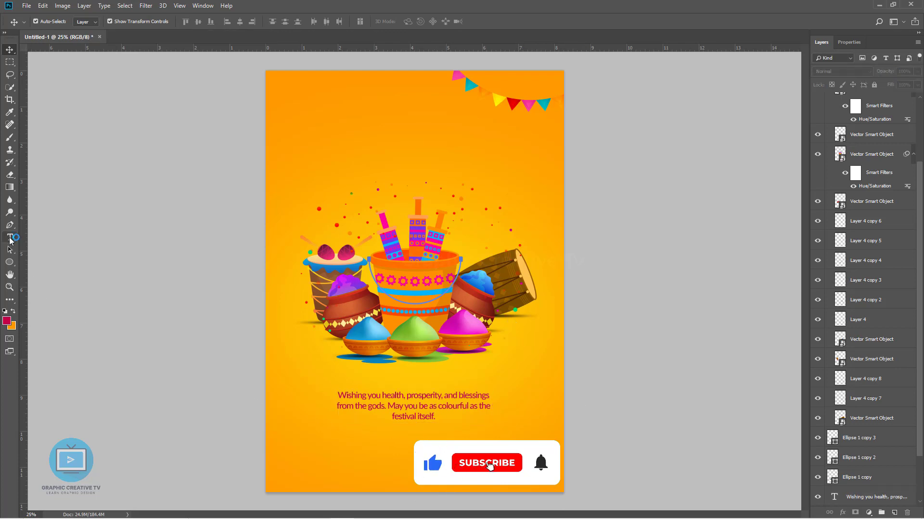
Step: Widen the greeting's text box so the text wraps onto two lines
left_click(10, 238)
left_click(476, 410)
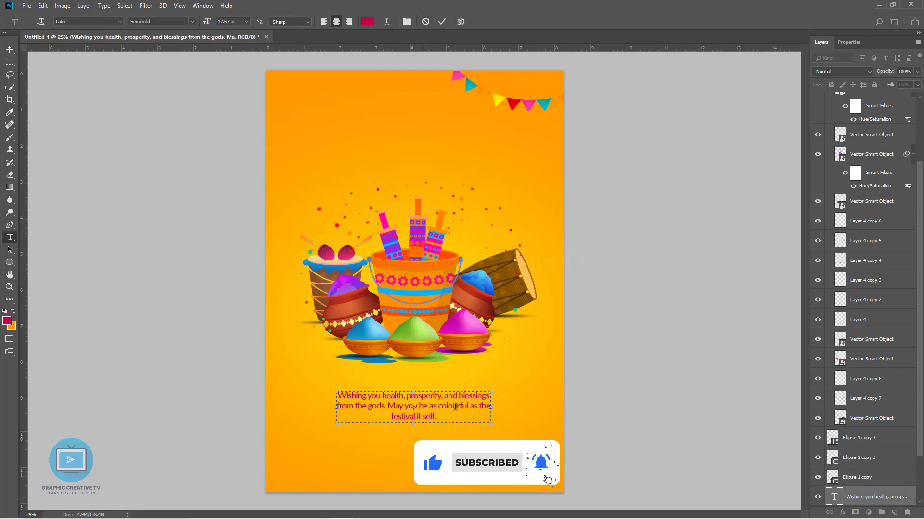
left_click_drag(492, 412, 523, 413)
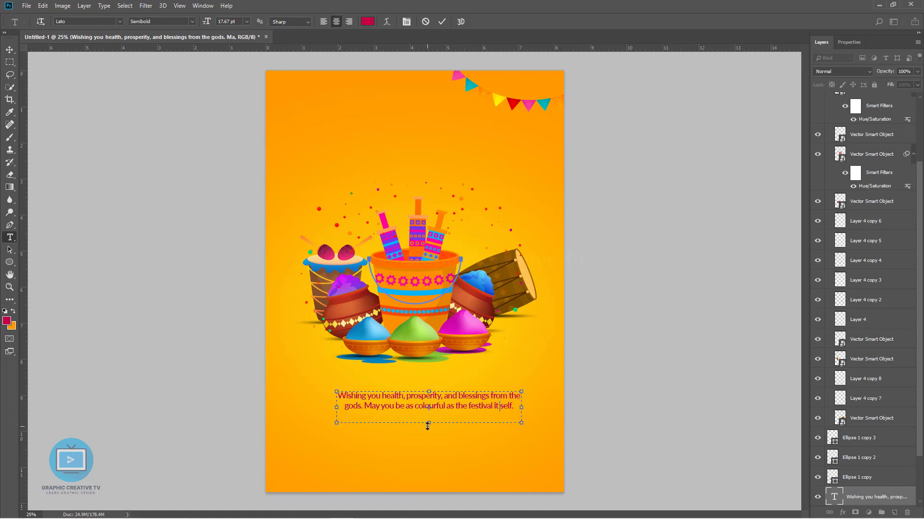
Step: Finish editing the greeting text and add a separate "Happy Holi" text above the arrangement
left_click(10, 50)
left_click(9, 237)
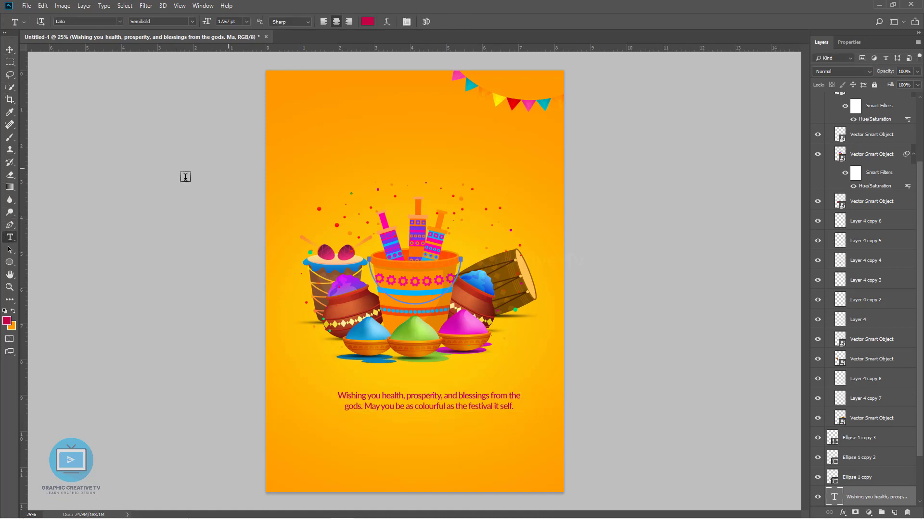
left_click(334, 135)
type("Happy Holi")
left_click(10, 50)
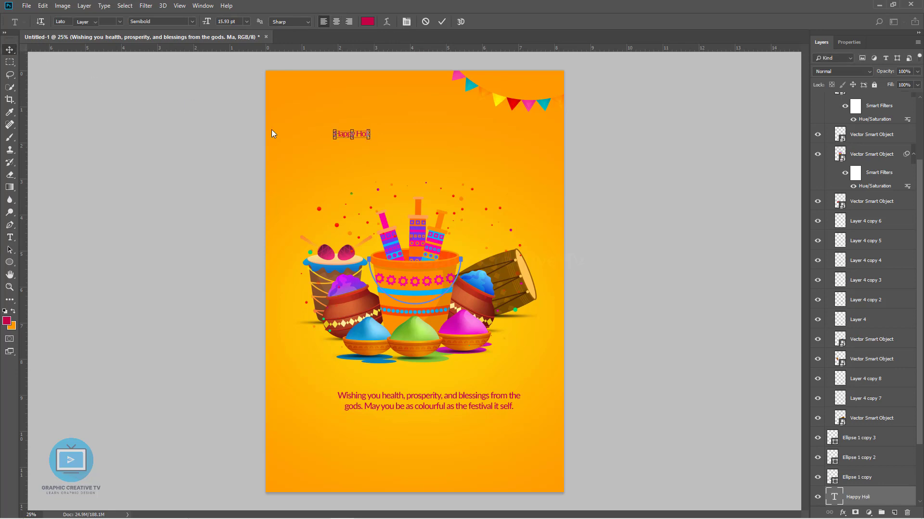
Step: Enlarge the "Happy Holi" text to about 64 pt and place it as a heading above the arrangement
key("ctrl+t")
left_click_drag(370, 139, 450, 140)
key("Return")
left_click(672, 237)
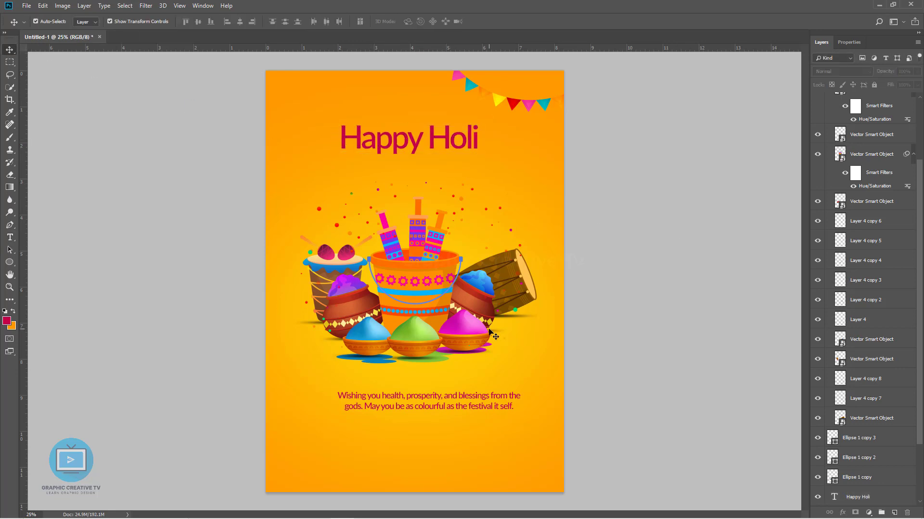
Step: Move Group 1, the three ellipse shape copies and the Layer 2 glow down slightly together
left_click(491, 328)
scroll(829, 141, "up", 3)
left_click(830, 120)
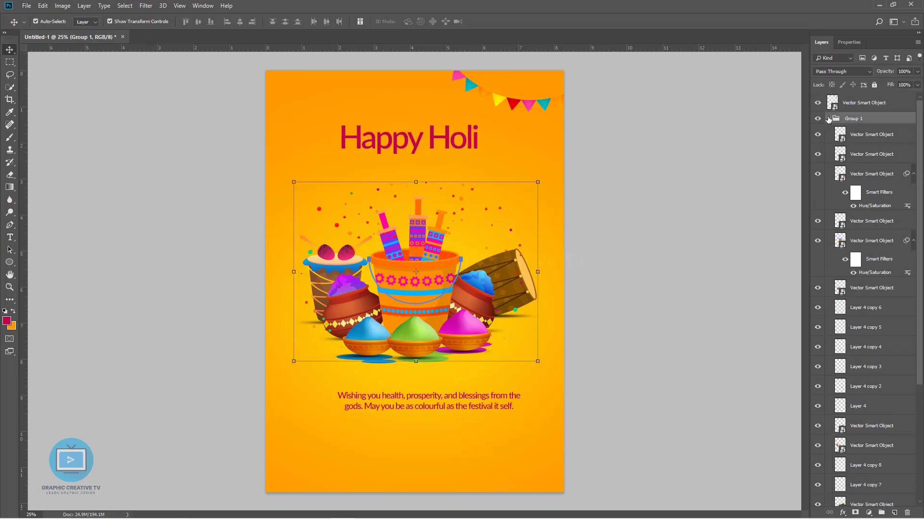
left_click(828, 119)
left_click(853, 139, "ctrl")
left_click(854, 155, "ctrl")
left_click(852, 171, "ctrl")
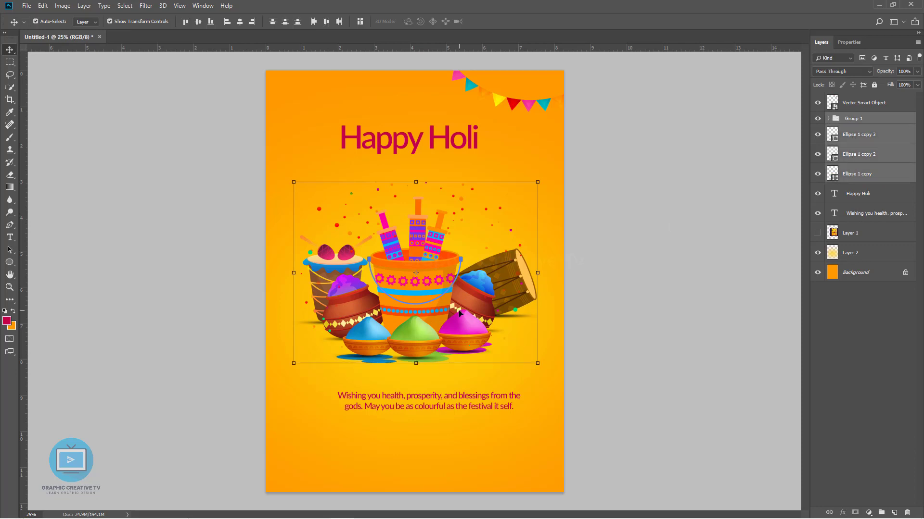
left_click(487, 235, "shift")
key("shift+Down")
key("shift+Down")
key("shift+Down")
key("shift+Down")
key("shift+Down")
key("shift+Down")
key("shift+Down")
key("shift+Down")
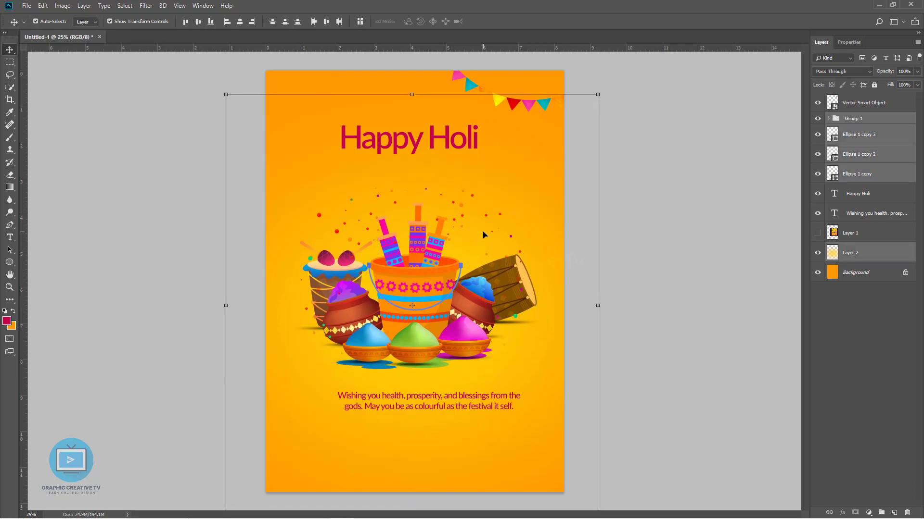
key("shift+Up")
key("shift+Up")
key("shift+Up")
key("shift+Up")
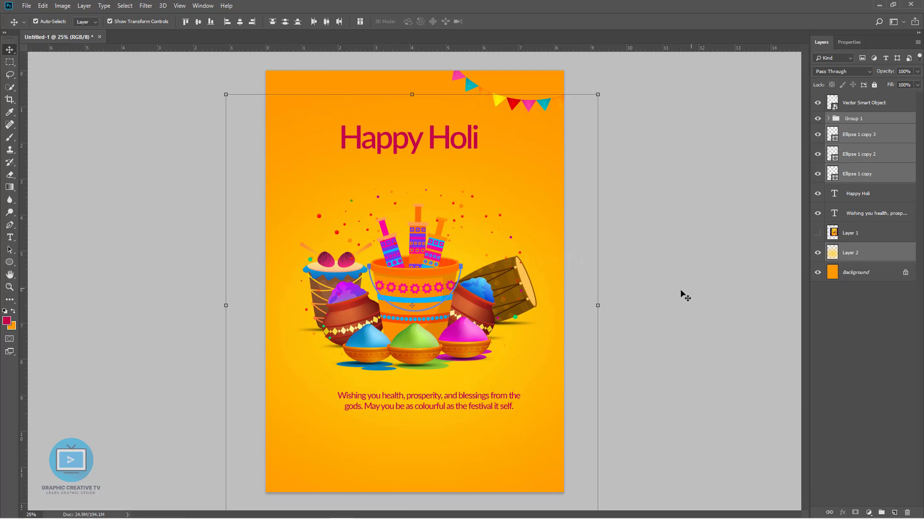
left_click(681, 291)
Step: Try filling the Background layer with the darker orange #db8807
left_click(12, 327)
left_click(741, 337)
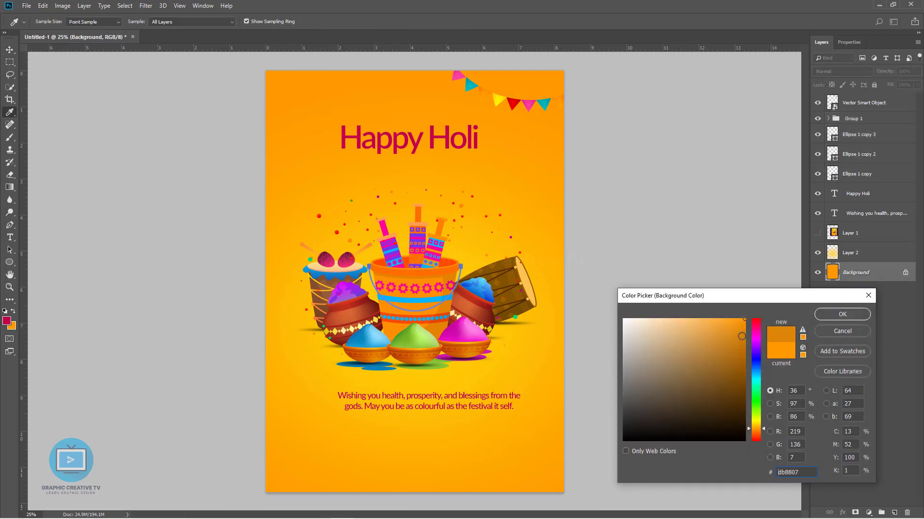
left_click(841, 315)
key("v")
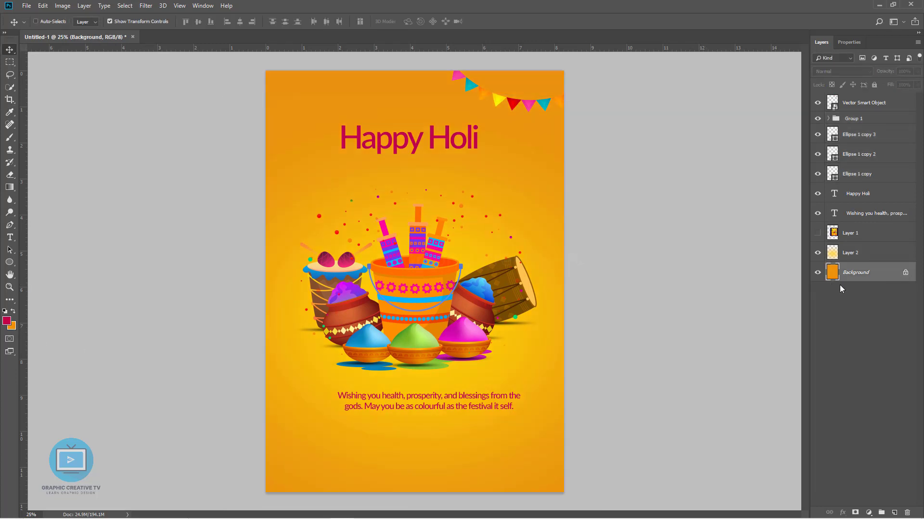
left_click(619, 265)
Step: Move the two-line greeting text left so it sits centred beneath the bowls
left_click(416, 147)
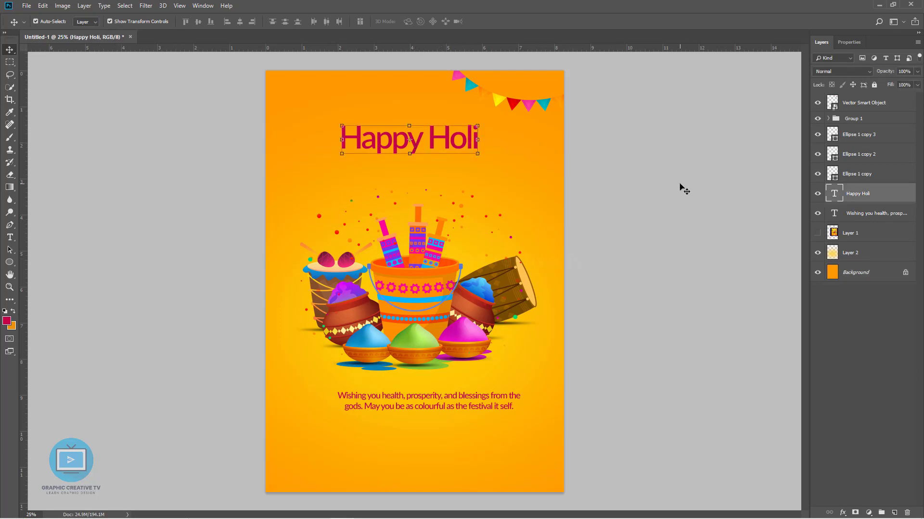
left_click(680, 189)
left_click_drag(465, 407, 447, 407)
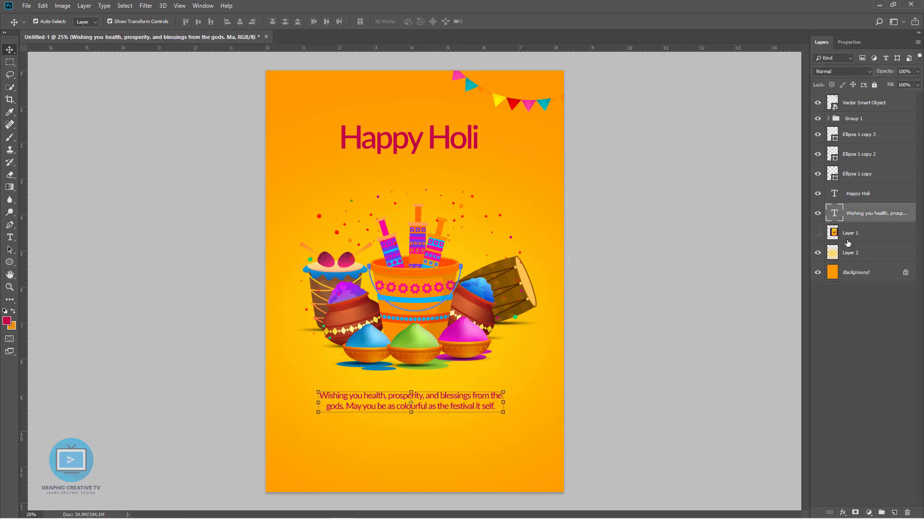
Step: Recolour the greeting text to a near-black grey and nudge it slightly down
left_click(8, 237)
left_click(373, 21)
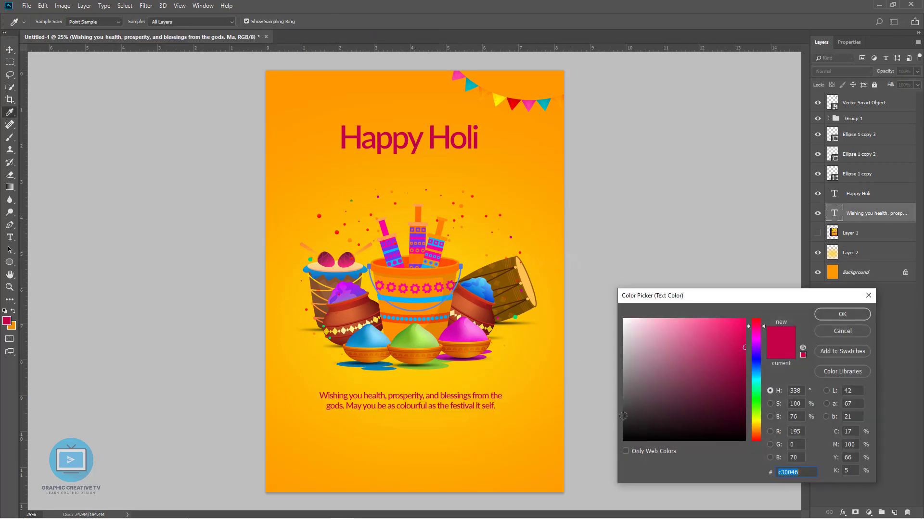
left_click(627, 416)
left_click(842, 315)
left_click(10, 50)
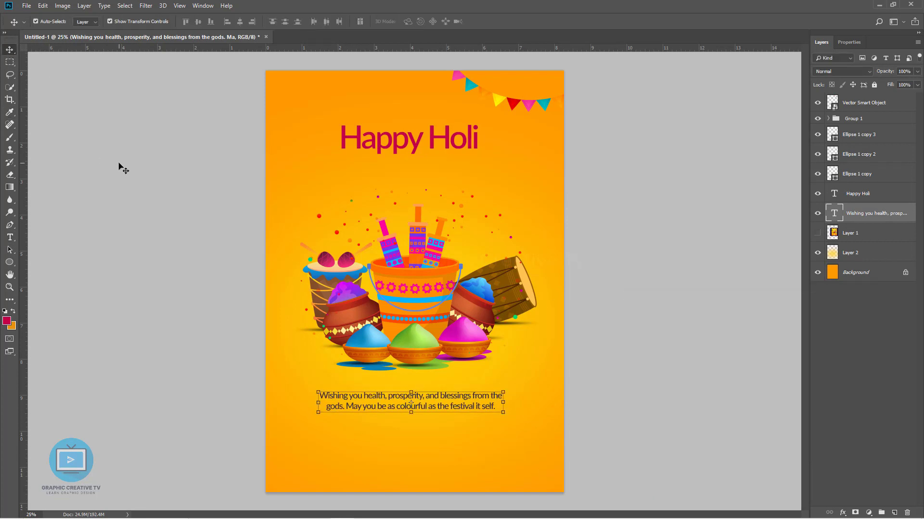
left_click_drag(488, 409, 488, 413)
Step: Move the heading down slightly and cut "Happy" and its trailing space, leaving only "Holi"
left_click_drag(424, 140, 195, 160)
double_click(421, 154)
key("ctrl+x")
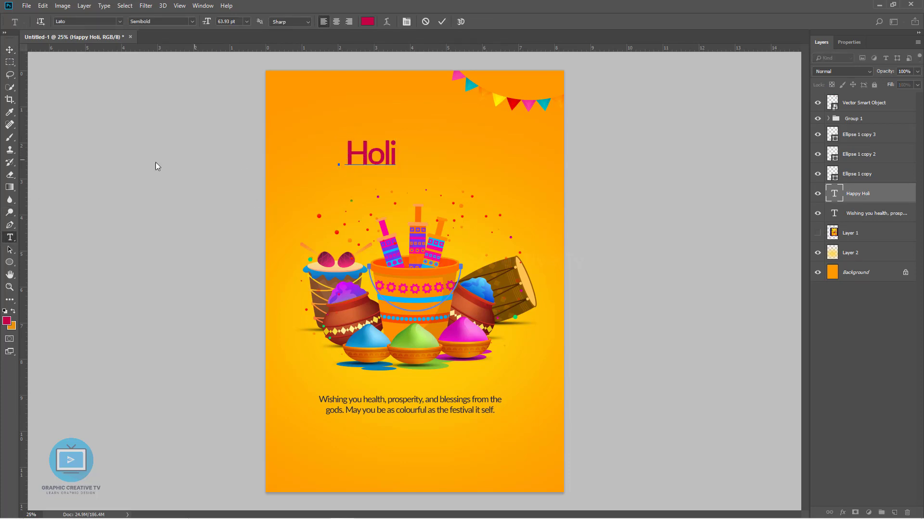
key("Delete")
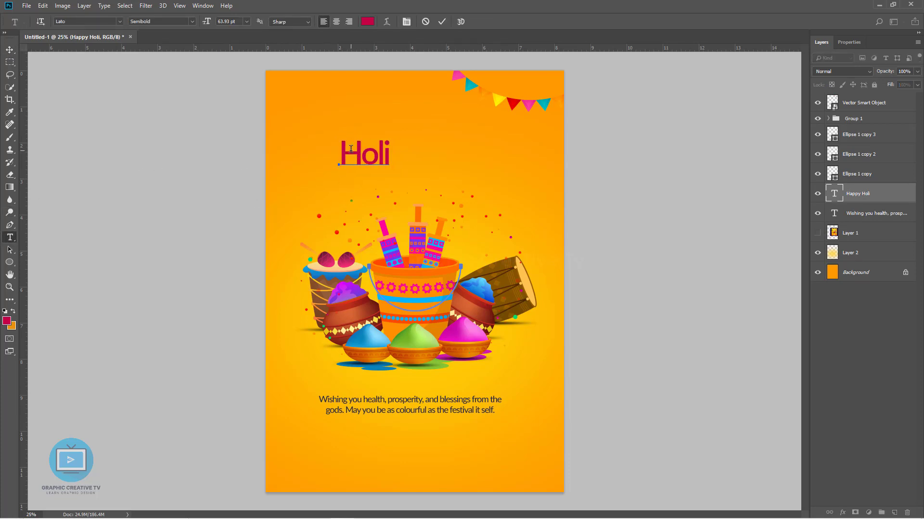
Step: Paste "Happy" as a separate text layer to the right of "Holi"
left_click(8, 51)
left_click(12, 238)
left_click(473, 156)
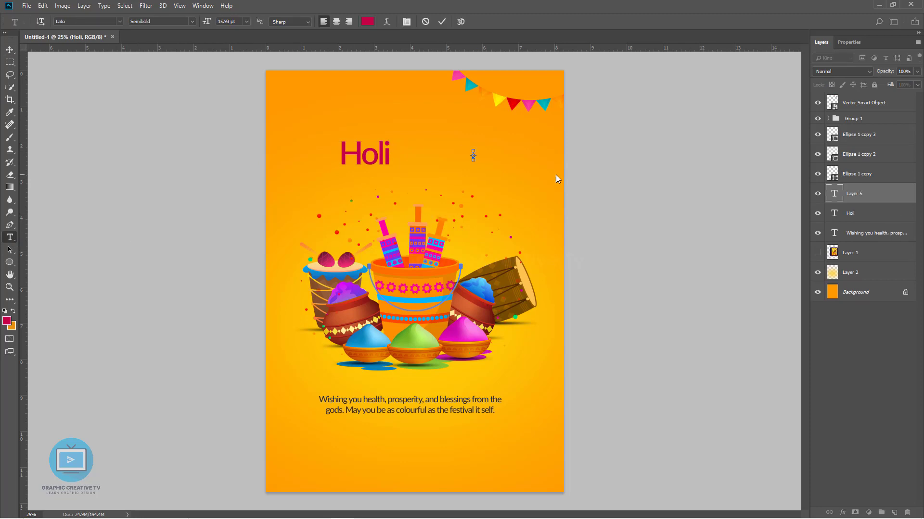
key("ctrl+v")
left_click(10, 50)
Step: Enlarge the "Holi" text to about 102 pt
left_click(378, 156)
left_click_drag(395, 167, 418, 202)
key("Return")
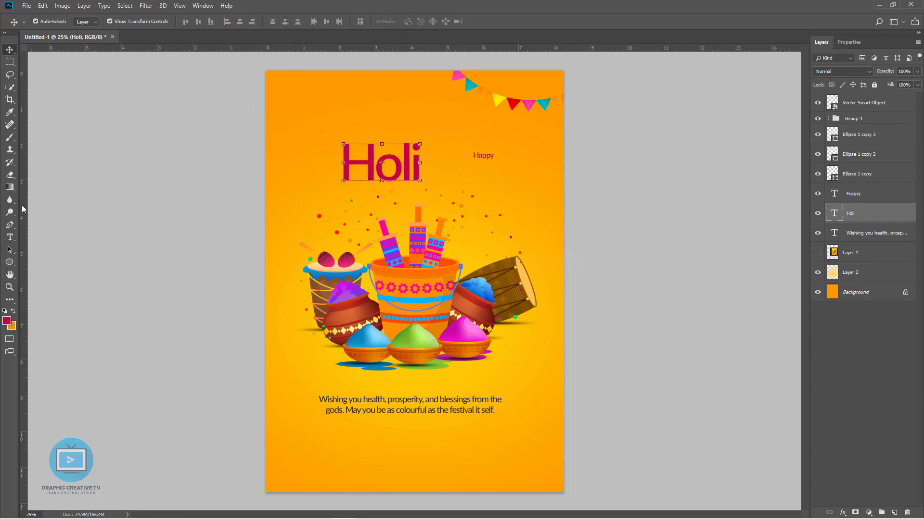
Step: Browse through the fonts for "Holi" and apply a bold decorative typeface with a swash capital H
left_click(10, 236)
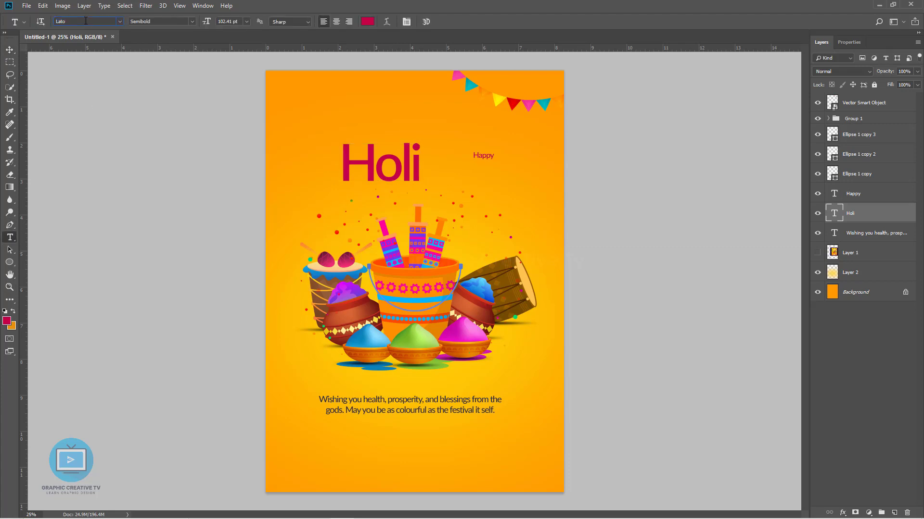
key("Down")
key("Down")
key("Down")
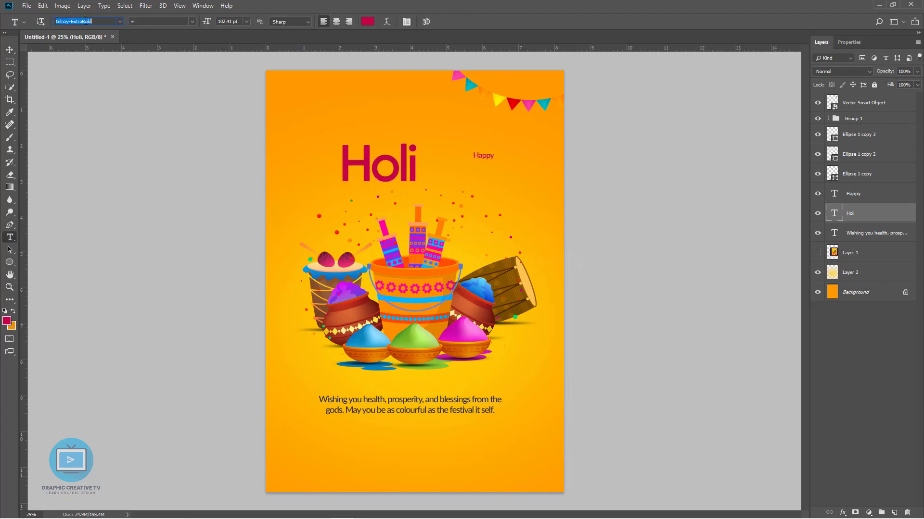
key("Down")
key("Down")
key("Down")
key("Up")
key("Up")
key("Up")
key("Up")
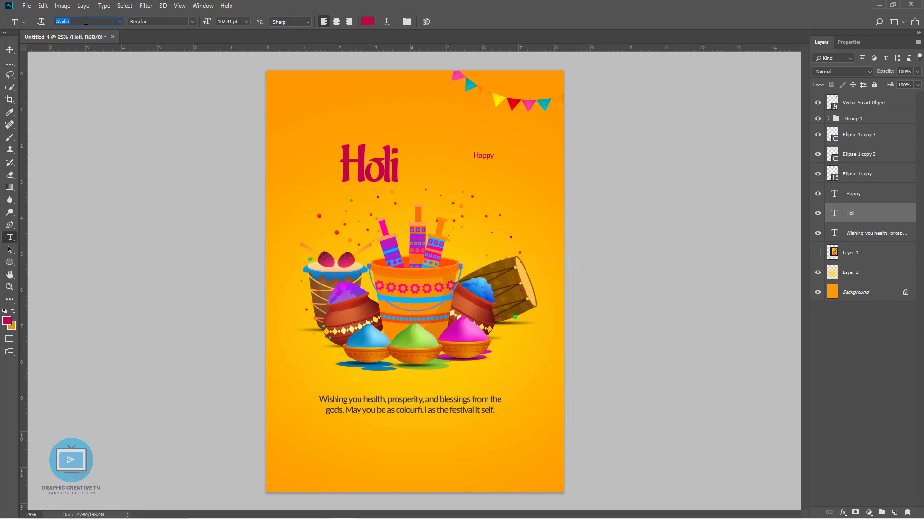
key("Down")
key("Down")
key("Down")
key("Down")
key("Down")
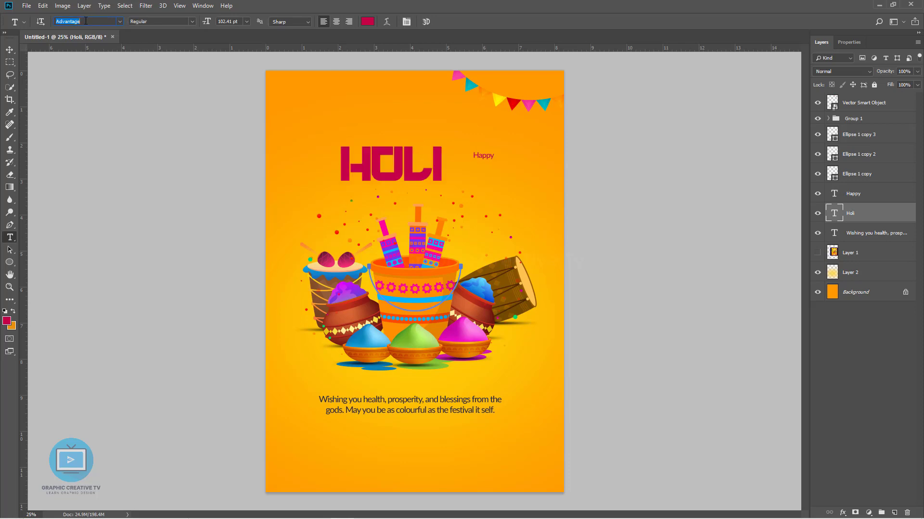
key("Down")
key("Down")
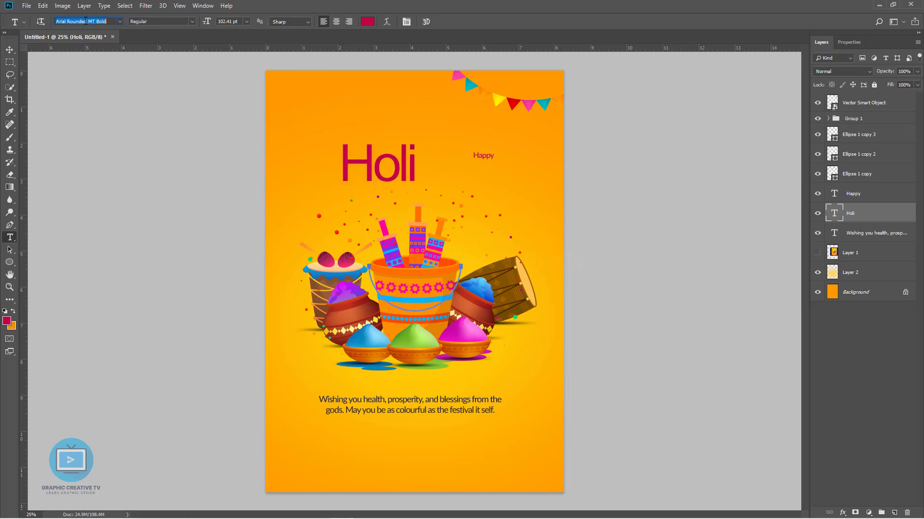
key("Down")
key("Down")
key("Down")
key("Down")
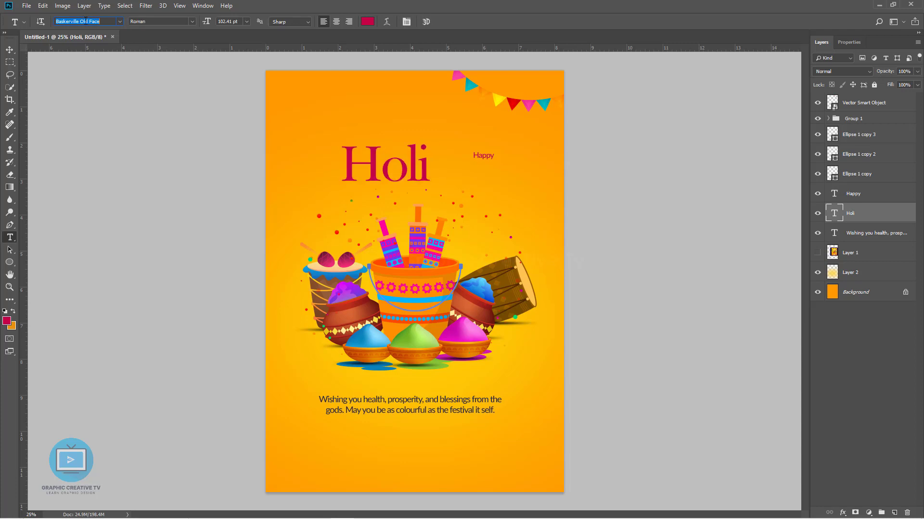
key("Down")
key("Down")
key("Down")
key("Down")
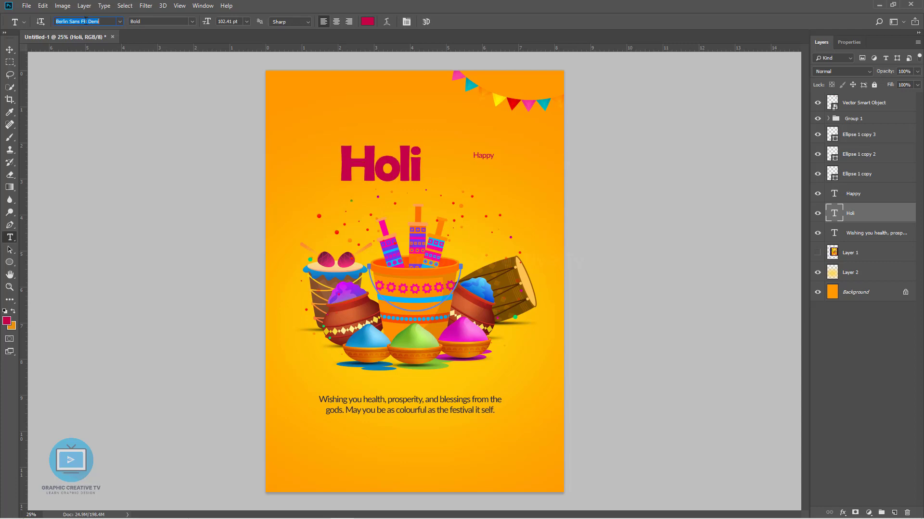
left_click(10, 51)
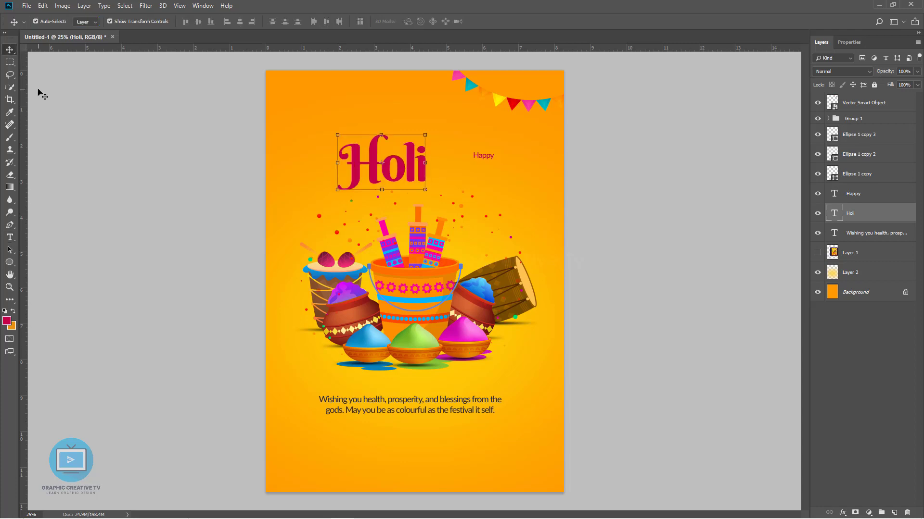
Step: Centre "Holi" above the arrangement, place a larger "Happy" over its last letters, and nudge both words down
left_click_drag(404, 172, 435, 173)
left_click_drag(491, 158, 454, 136)
left_click(444, 125)
key("Return")
left_click(446, 169, "shift")
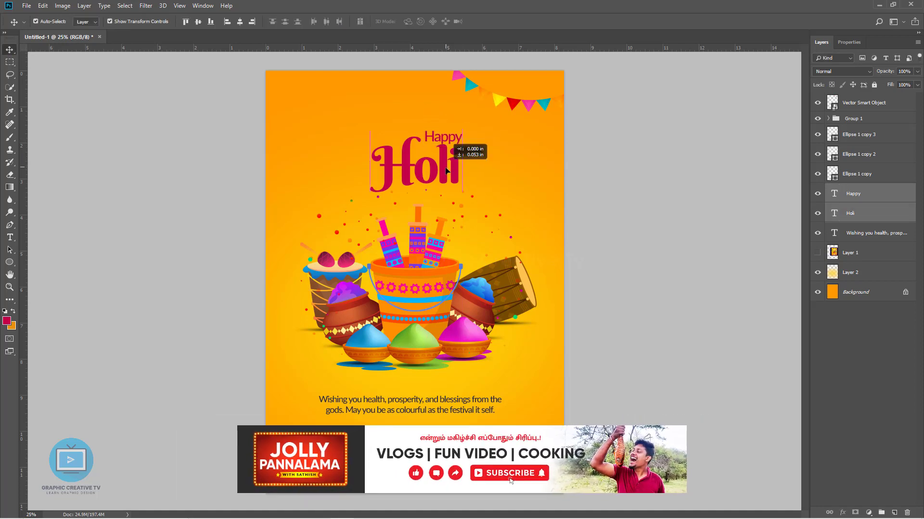
Step: Duplicate the bunting, align both copies along their bottom edges and arrange them side by side across the poster's top
left_click_drag(496, 102, 245, 91)
left_click(500, 99, "shift")
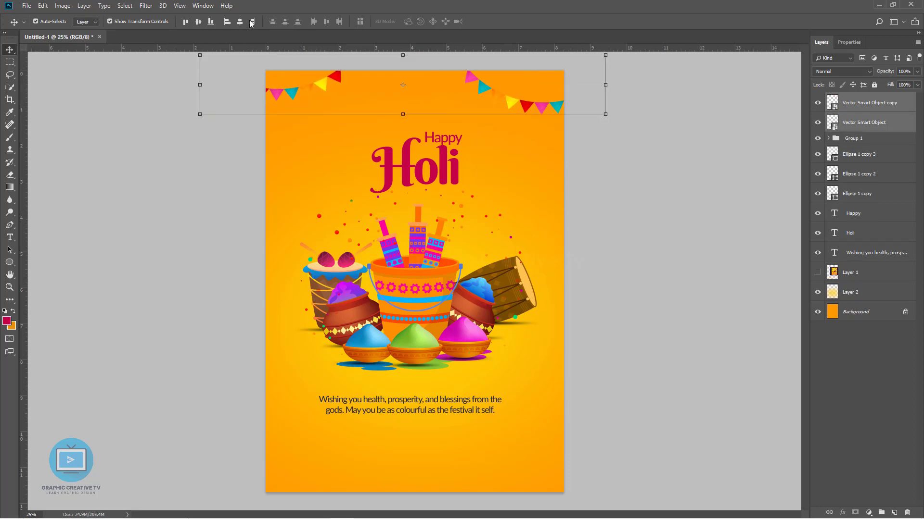
left_click(210, 22)
left_click_drag(336, 77, 405, 95)
left_click_drag(512, 106, 470, 107)
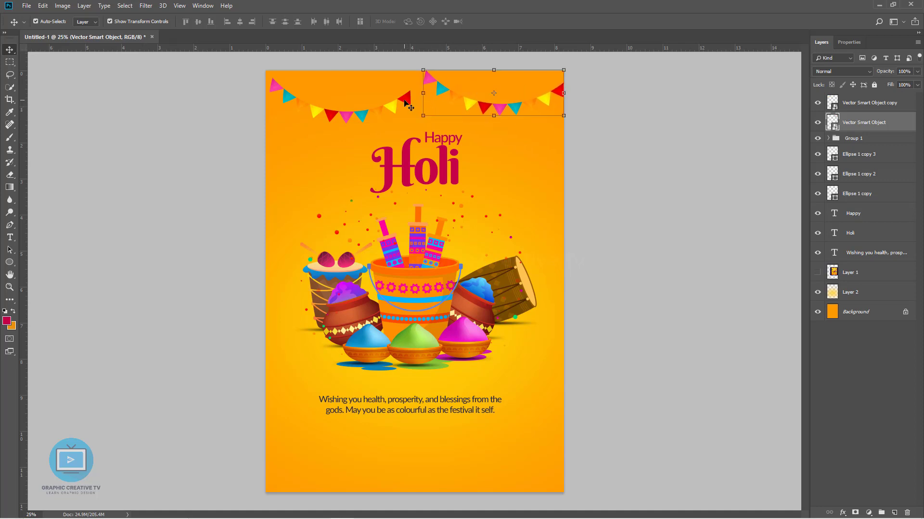
left_click_drag(404, 103, 418, 81)
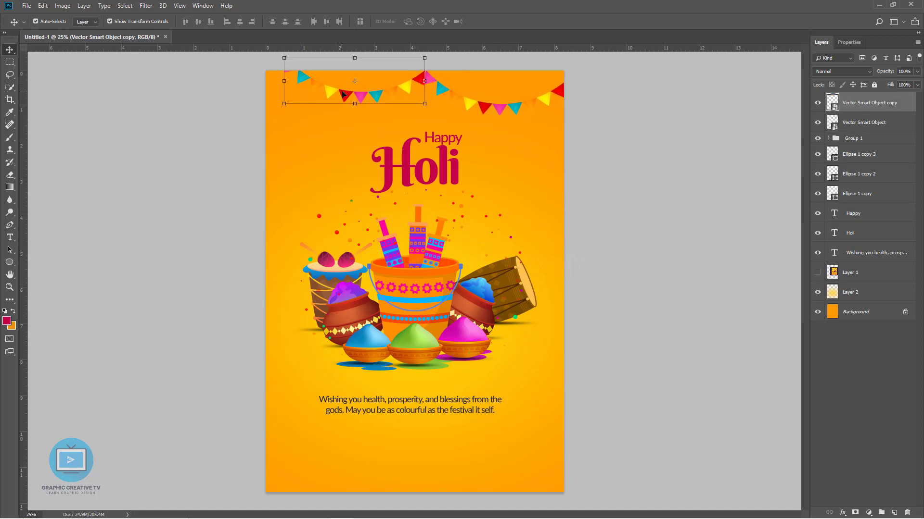
Step: Rotate the left bunting slightly counterclockwise so its right end rises to meet the right bunting
left_click_drag(333, 92, 328, 118)
left_click_drag(423, 133, 410, 79)
key("Return")
left_click_drag(361, 98, 366, 100)
Step: Scale both buntings up together so they span the full width of the poster
left_click(450, 102, "shift")
left_click(490, 109, "shift")
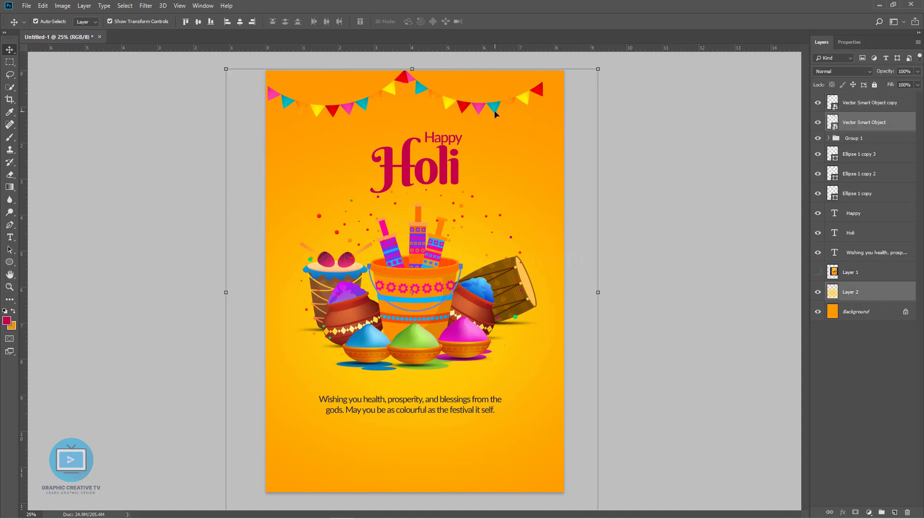
left_click(508, 109)
left_click(496, 108)
left_click(349, 108, "shift")
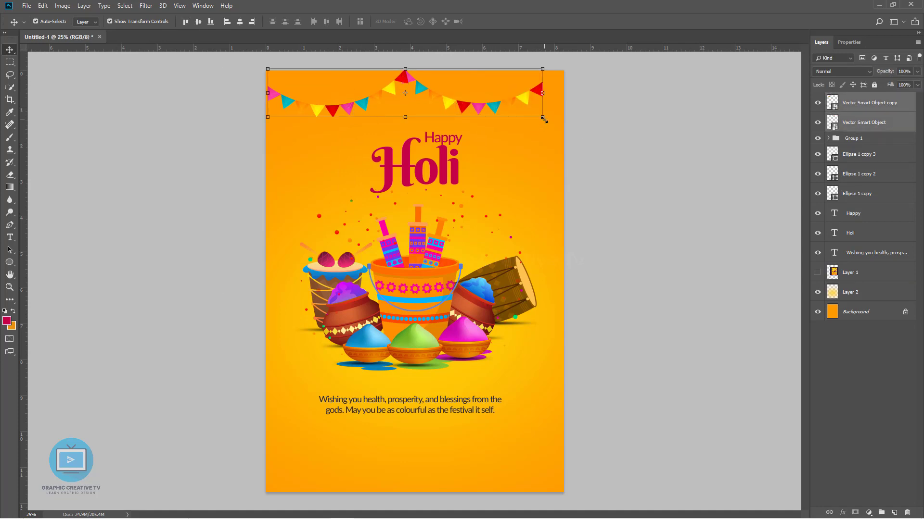
left_click_drag(544, 120, 564, 121)
left_click_drag(267, 121, 260, 125)
key("Return")
left_click(637, 149)
Step: Move both buntings up together so their joined ends run off the poster's top edge
left_click(429, 90)
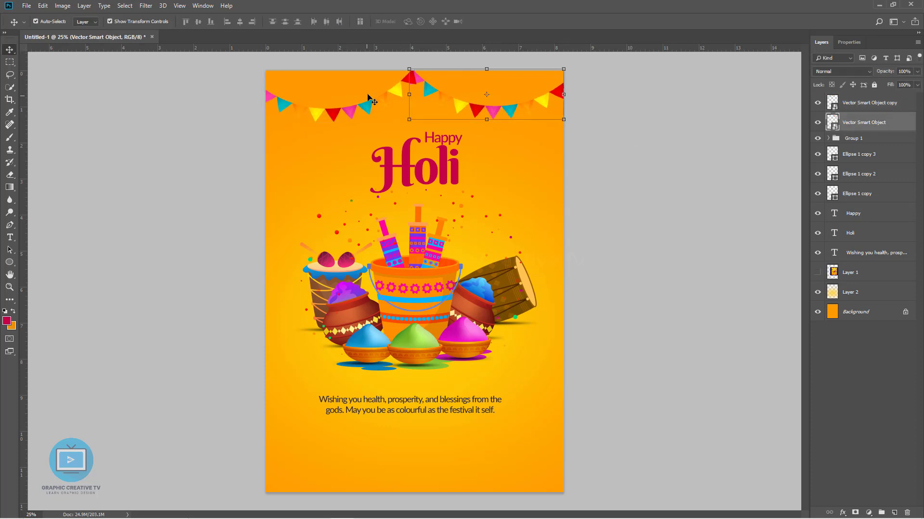
left_click(369, 101, "shift")
key("shift+Up")
key("shift+Up")
key("shift+Up")
key("shift+Up")
key("shift+Up")
key("shift+Up")
key("shift+Up")
key("shift+Up")
key("shift+Up")
key("shift+Up")
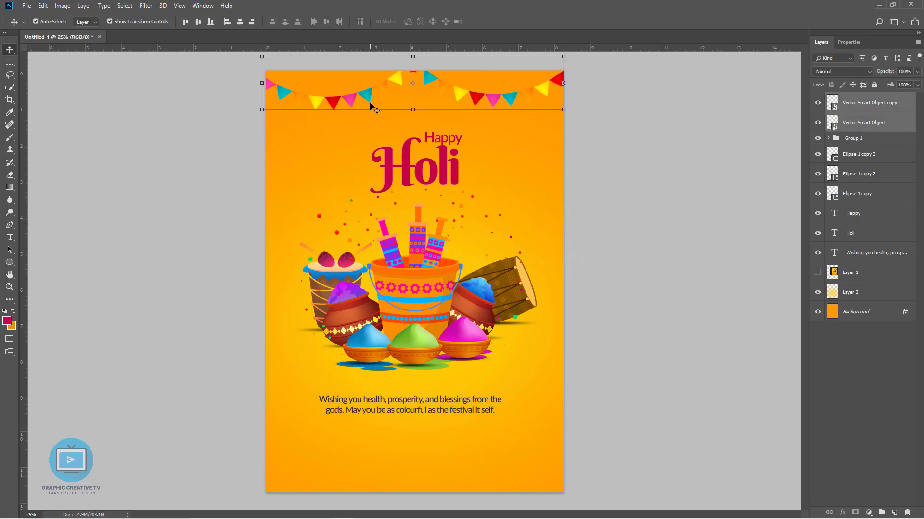
left_click(572, 166)
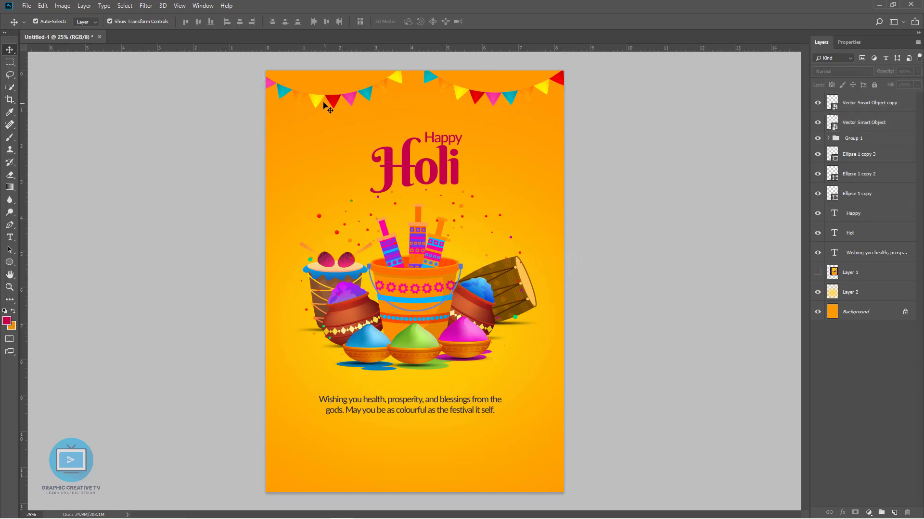
left_click(325, 104)
left_click(473, 95, "shift")
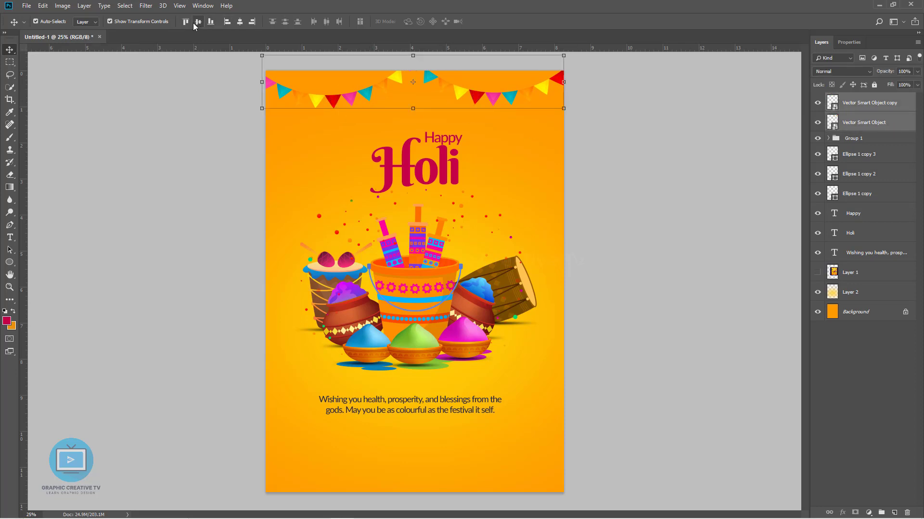
left_click(556, 137)
left_click(358, 93)
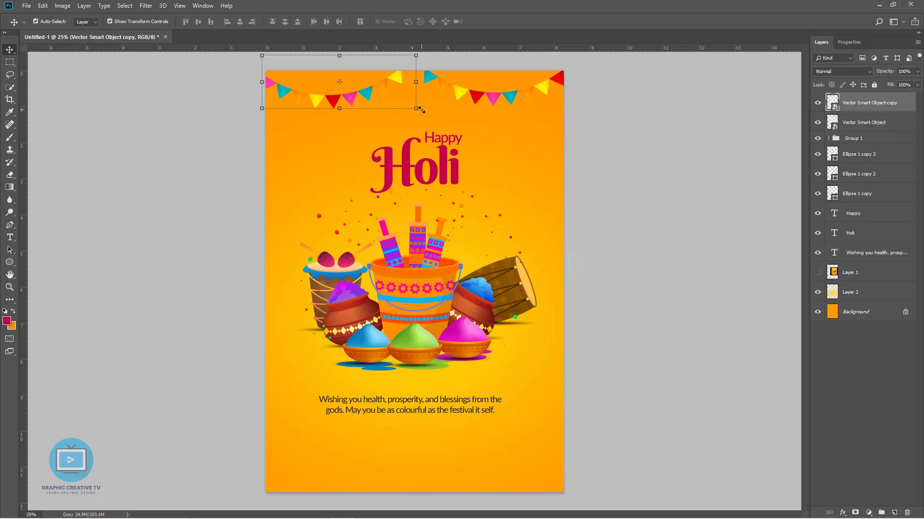
left_click_drag(421, 105, 425, 127)
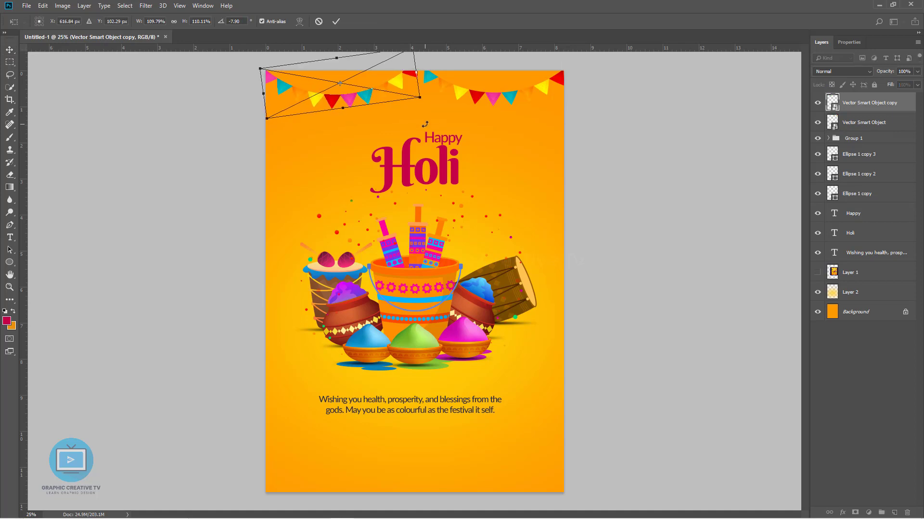
key("Escape")
Step: Try nudging the left bunting sideways so it meets the end of the right bunting
key("shift+Right")
key("shift+Right")
key("shift+Right")
key("shift+Right")
key("shift+Right")
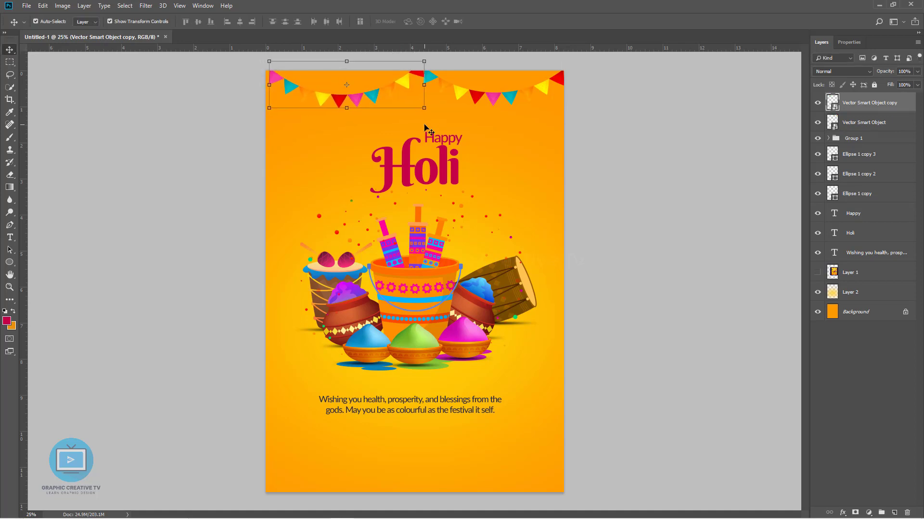
key("shift+Left")
key("shift+Left")
key("shift+Left")
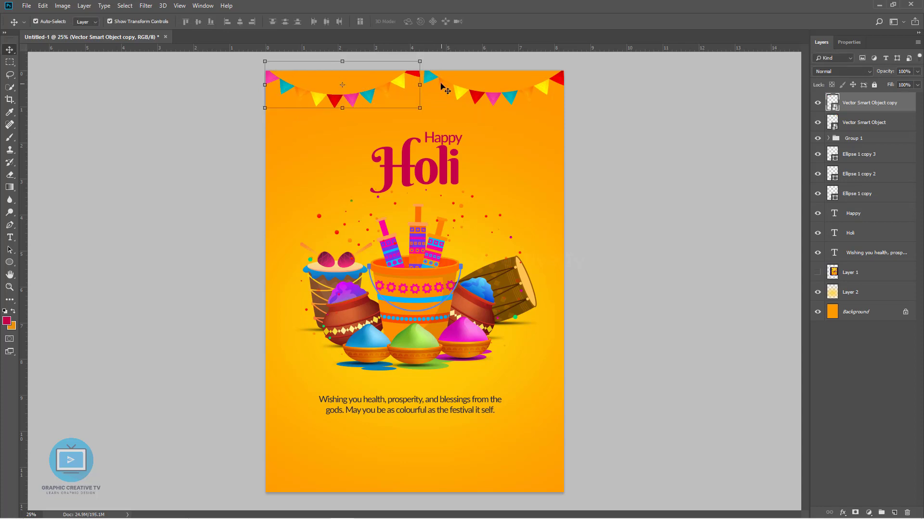
left_click_drag(432, 79, 433, 78)
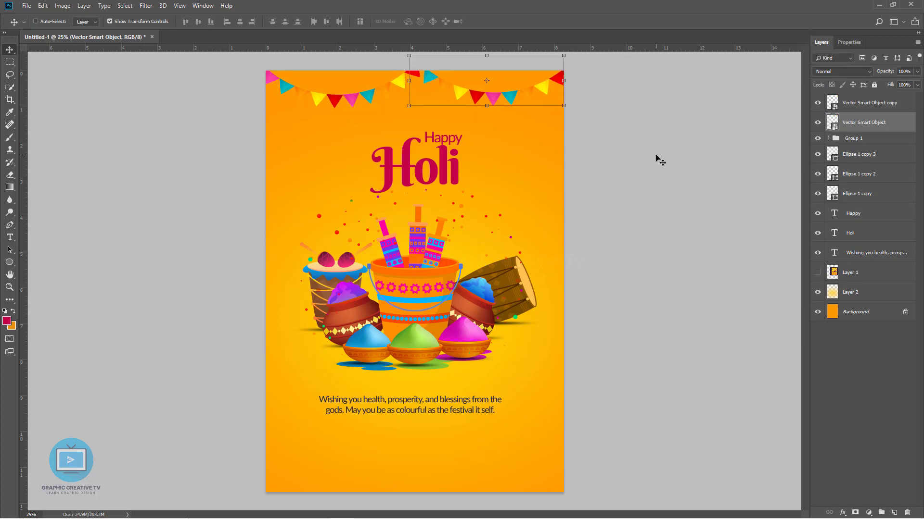
Step: Undo the last bunting moves and delete the left bunting
key("ctrl+alt+z")
key("ctrl+alt+z")
key("ctrl+alt+z")
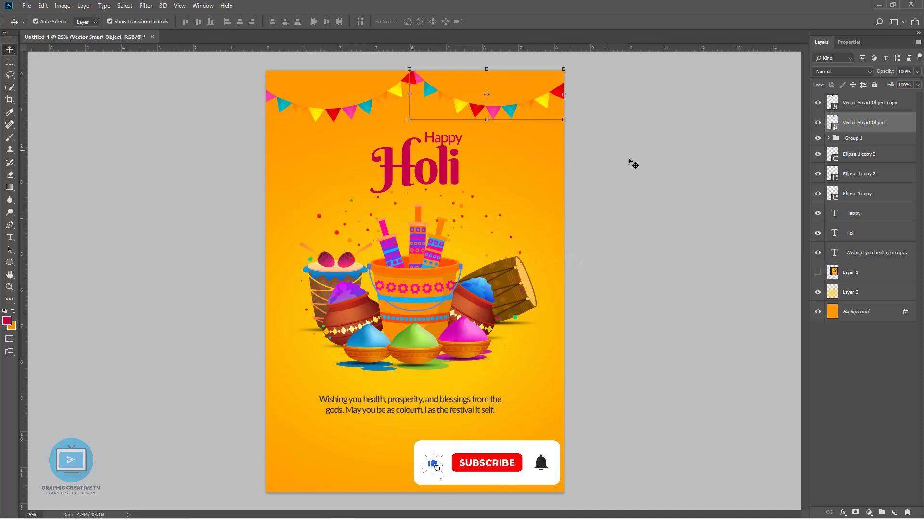
left_click(632, 163)
left_click(393, 107)
key("Delete")
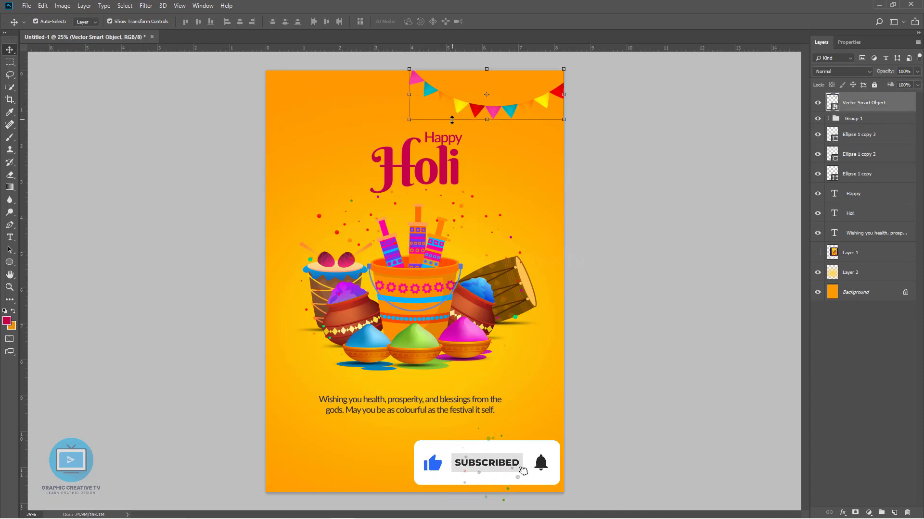
Step: Shift the remaining bunting so it runs off the poster's top-right corner and delete the extra trial copies
left_click_drag(457, 107, 341, 113)
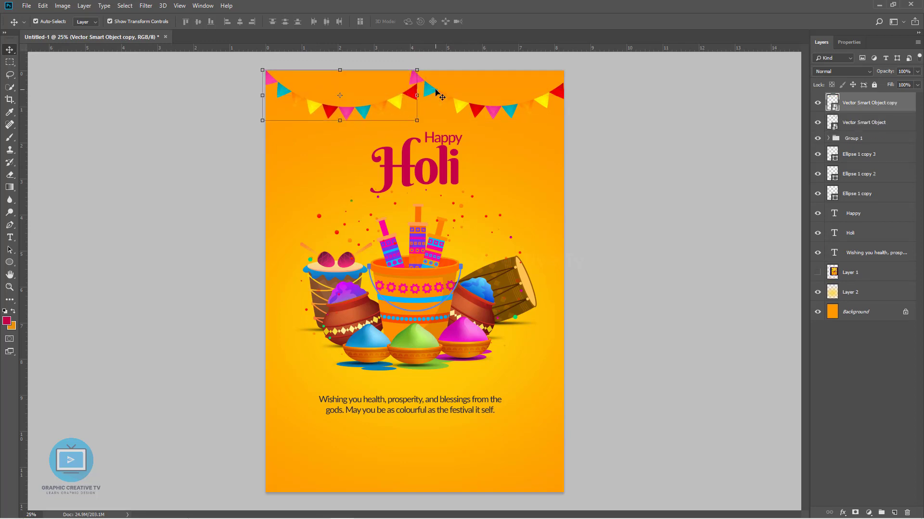
left_click_drag(437, 91, 568, 132)
left_click(594, 146)
left_click(530, 139)
left_click(398, 102)
key("Delete")
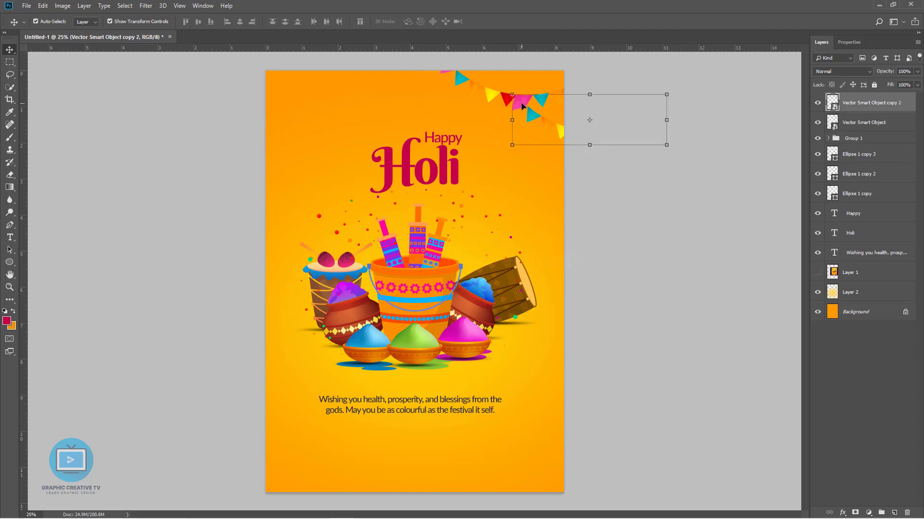
left_click(561, 135)
left_click(560, 131)
key("Delete")
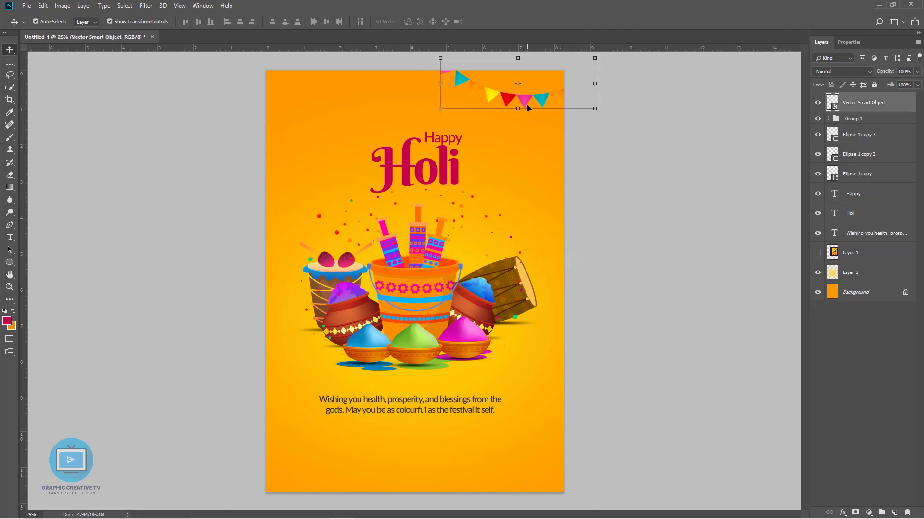
Step: Duplicate the bunting into the poster's top-left corner and flip the copy horizontally
left_click_drag(527, 98, 289, 114)
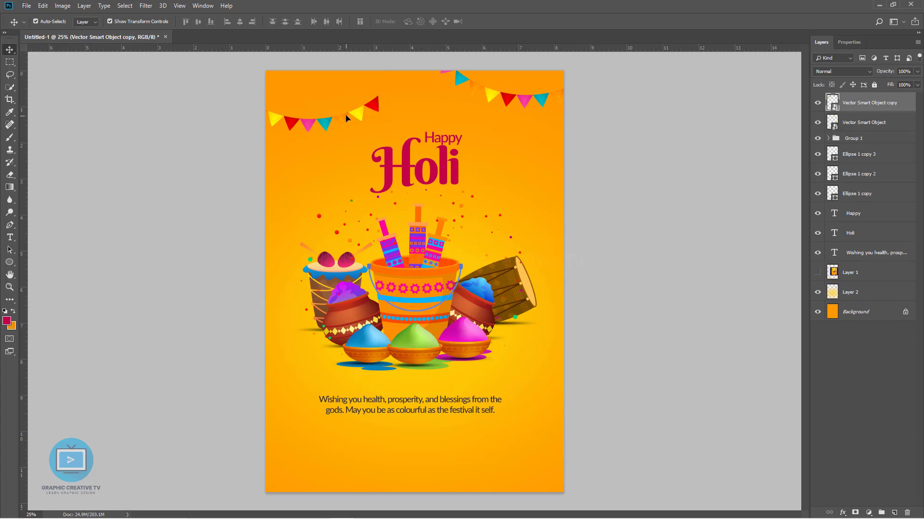
left_click_drag(346, 117, 364, 107)
key("ctrl+t")
key("ctrl+t")
right_click(356, 103)
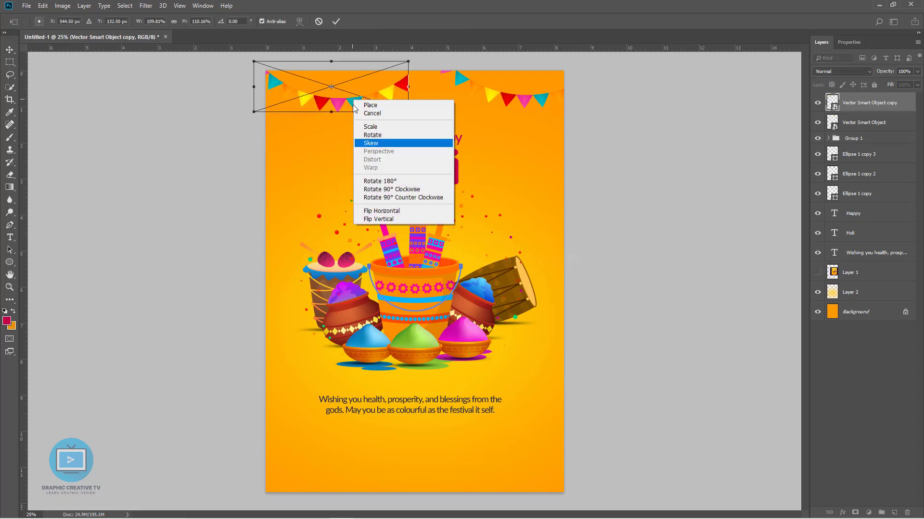
left_click(380, 210)
key("Return")
Step: Move the left bunting outward to mirror the right one, align their bottom edges and nudge both up past the poster's top
left_click_drag(358, 109, 359, 92)
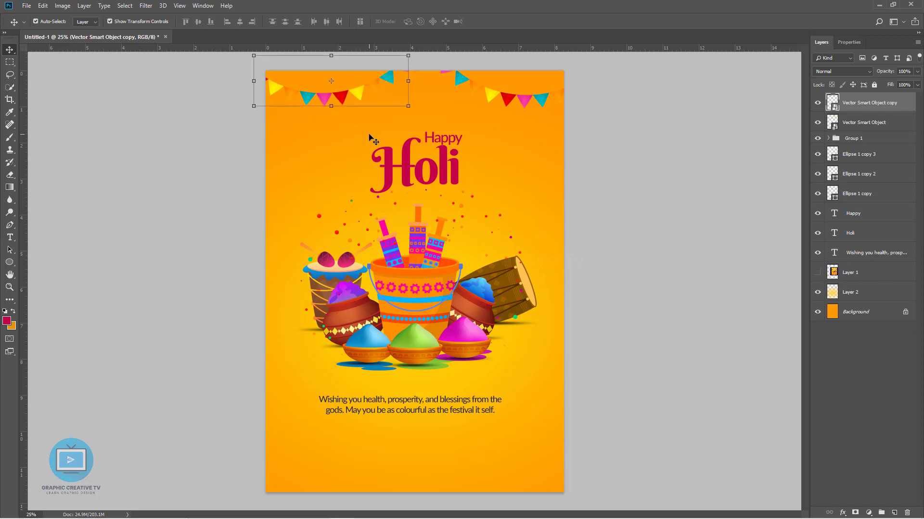
left_click(457, 81)
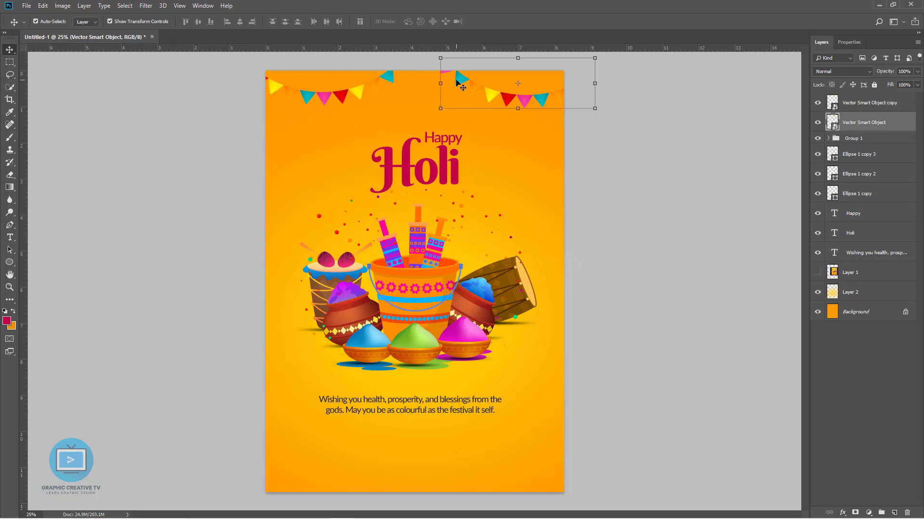
left_click(353, 96)
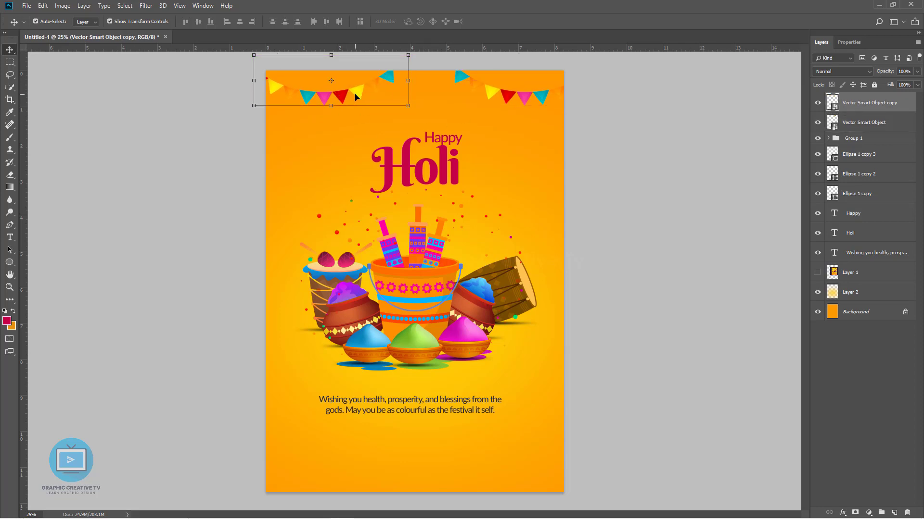
left_click_drag(399, 84, 359, 88)
left_click(457, 87, "shift")
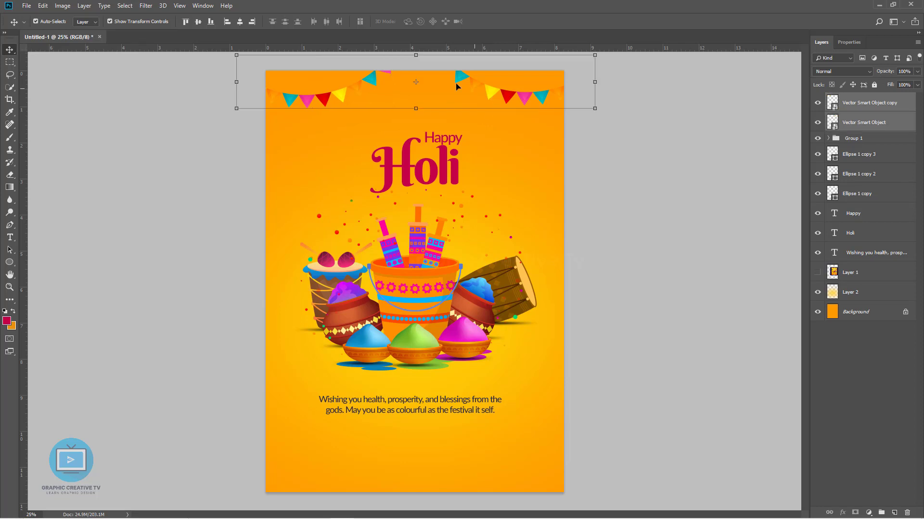
left_click(212, 23)
key("shift+Up")
key("shift+Up")
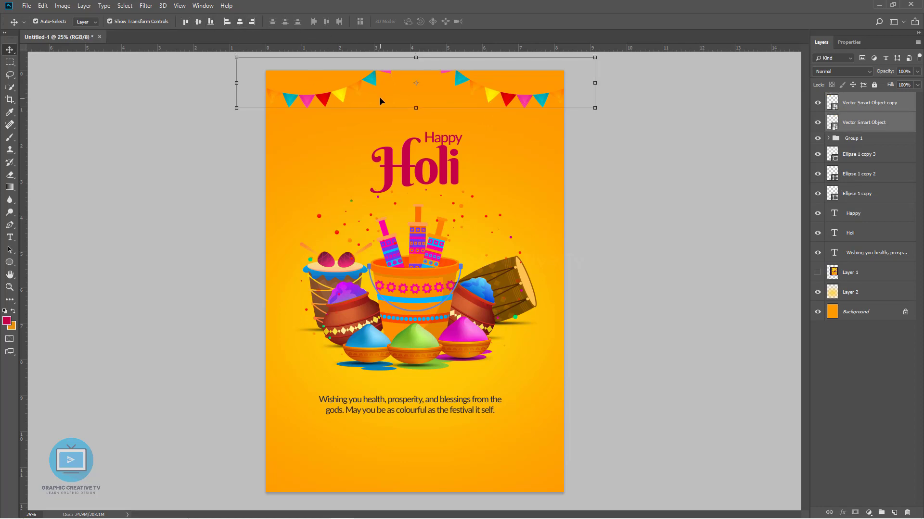
Step: Group the festive arrangement group together with its three ellipse layers
left_click(624, 220, "ctrl")
left_click(450, 144)
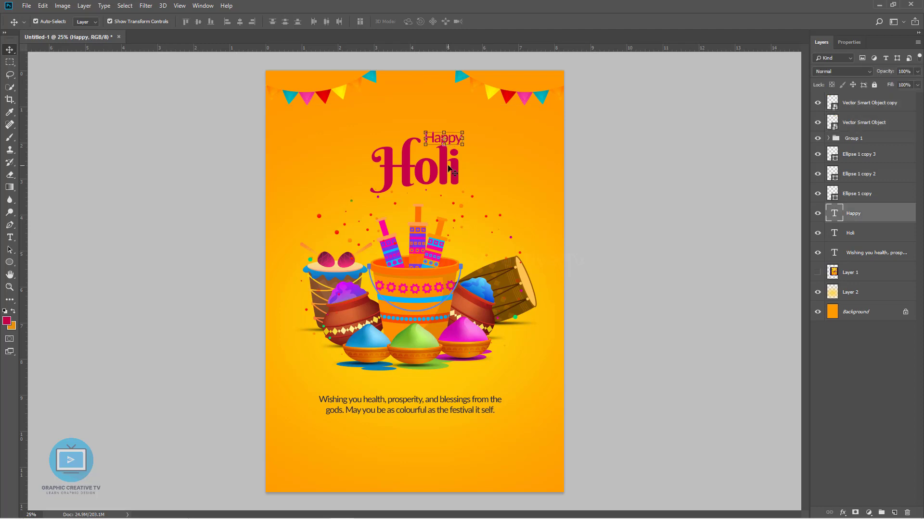
left_click(842, 142)
left_click(847, 154, "shift")
left_click(851, 174, "shift")
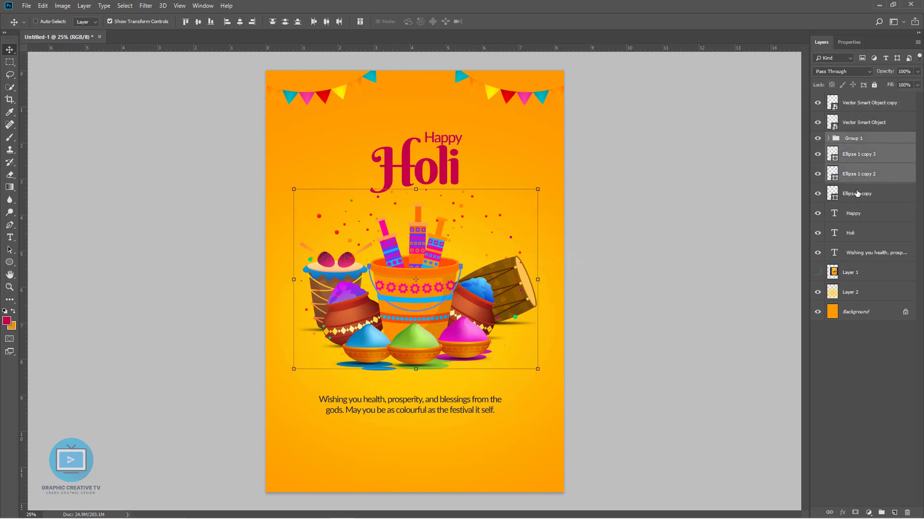
left_click(856, 194, "shift")
key("ctrl+g")
Step: Move the grouped festive arrangement down until it sits just above the greeting text
key("shift+Down")
key("shift+Down")
key("shift+Down")
key("shift+Down")
key("shift+Down")
key("shift+Down")
key("shift+Down")
key("shift+Down")
key("shift+Down")
key("shift+Down")
key("shift+Down")
key("shift+Down")
key("shift+Down")
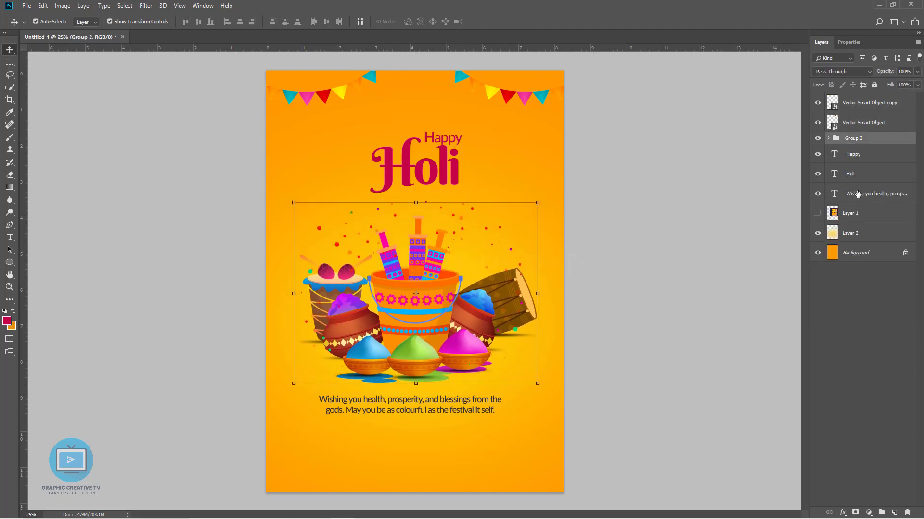
Step: Scale the festive arrangement group down to about 96%
left_click(536, 208)
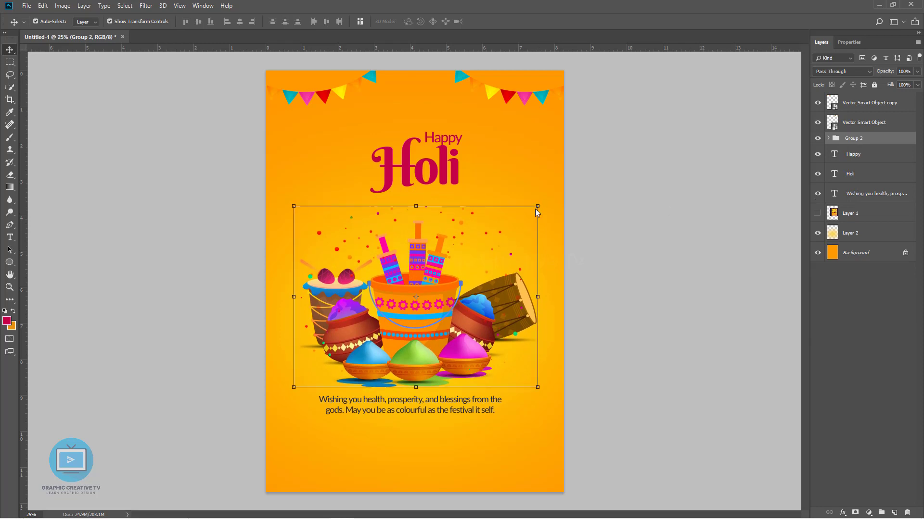
left_click(472, 203)
left_click_drag(539, 205, 536, 209)
key("Return")
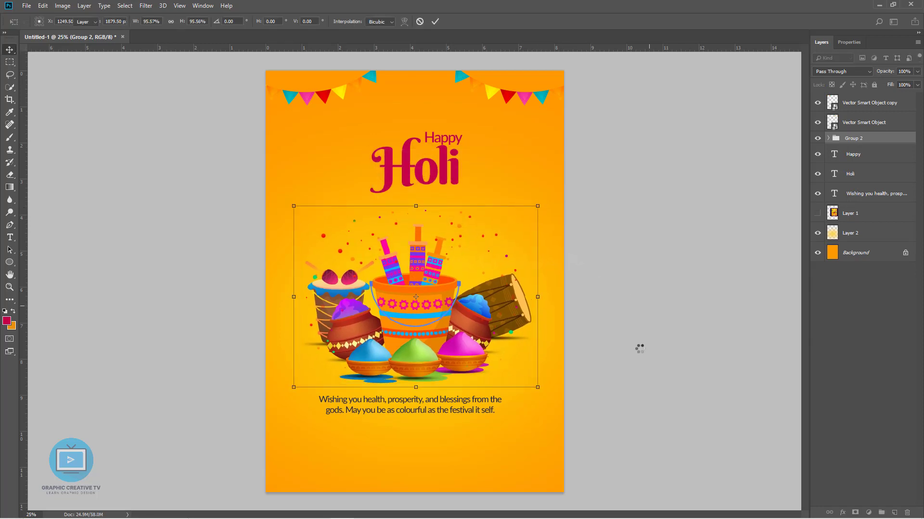
left_click(638, 348)
Step: Move the greeting text down slightly to leave more space below the festive arrangement
left_click_drag(467, 409, 469, 422)
left_click(442, 151)
left_click(469, 148)
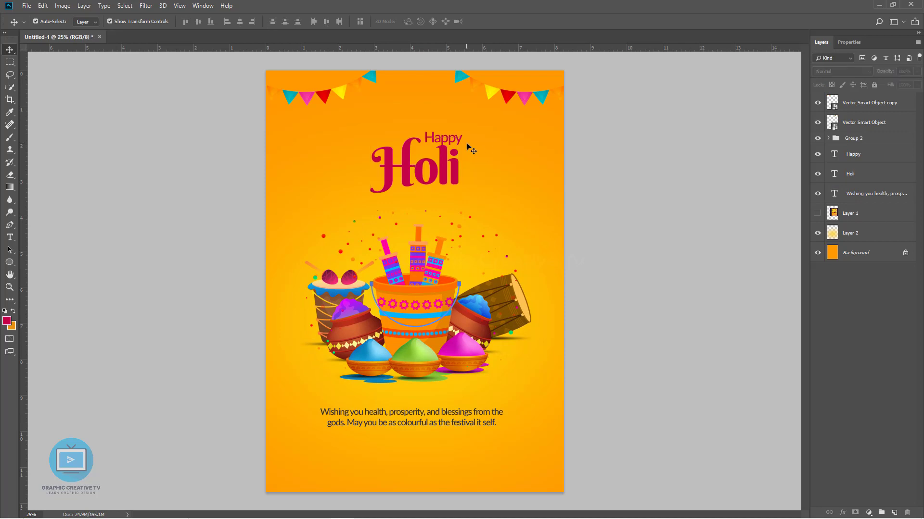
Step: Add a white 10 px Stroke effect to the "Holi" title text
left_click(447, 172)
left_click(842, 512)
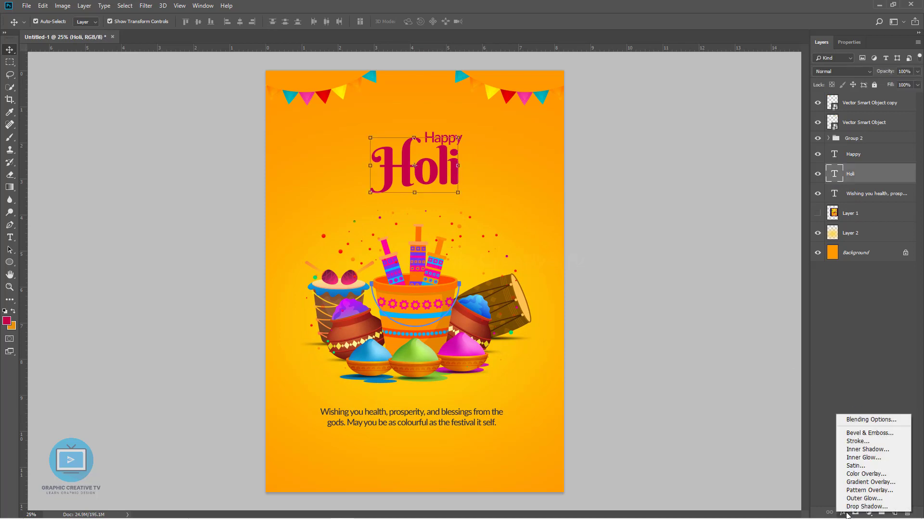
left_click(856, 441)
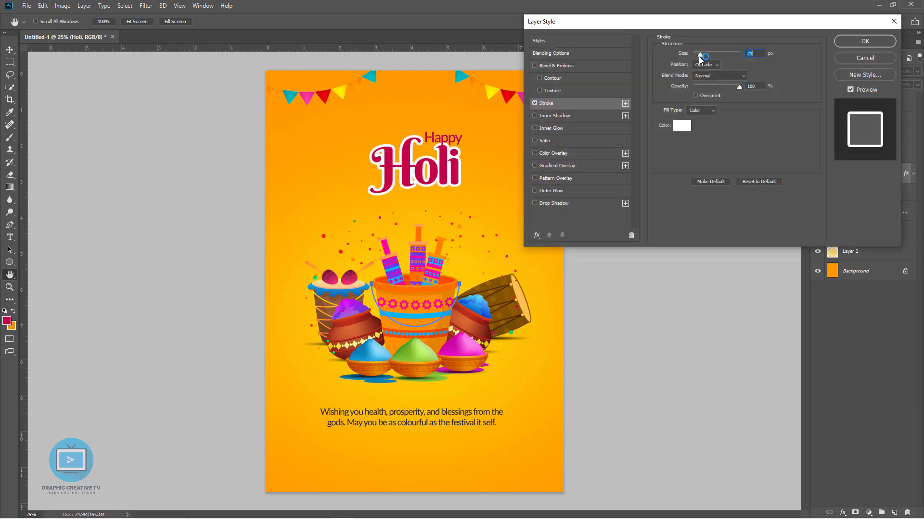
left_click_drag(699, 57, 697, 56)
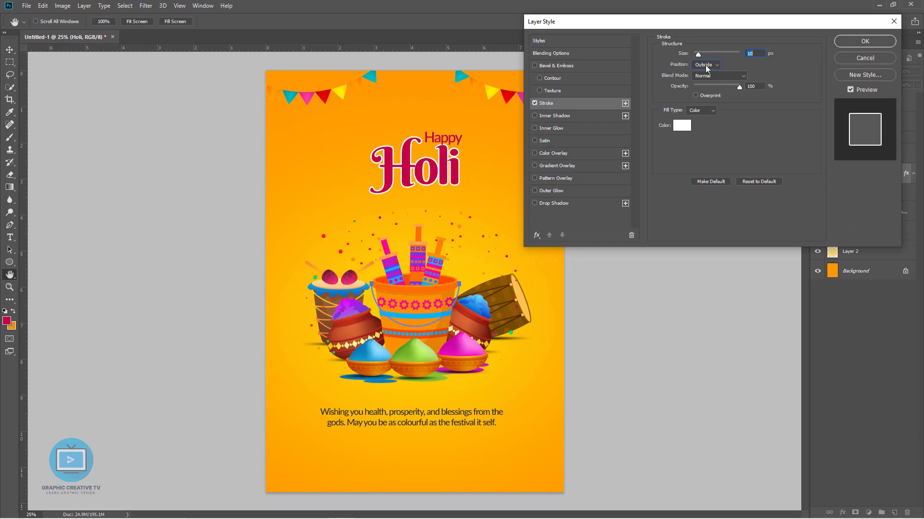
left_click(706, 66)
left_click(705, 82)
left_click(701, 74)
left_click(864, 43)
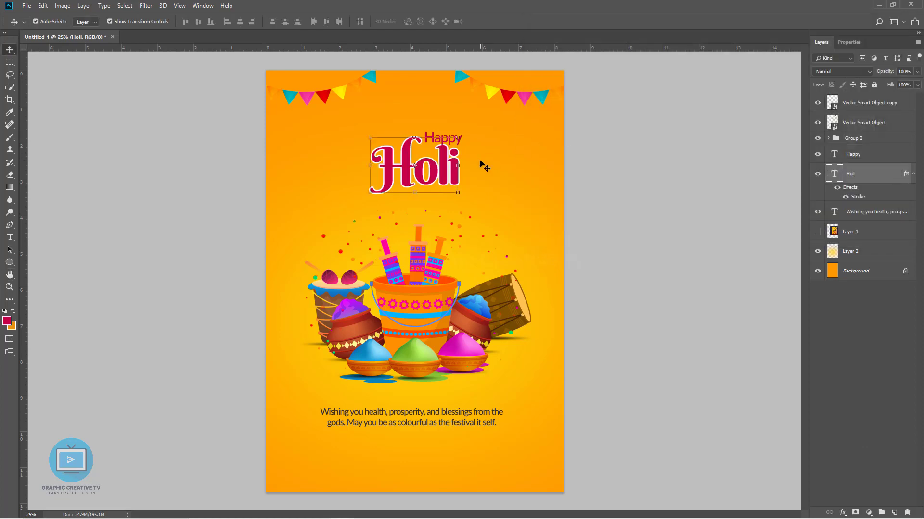
Step: Scale the "Holi" title up to about 111%
left_click_drag(461, 194, 472, 201)
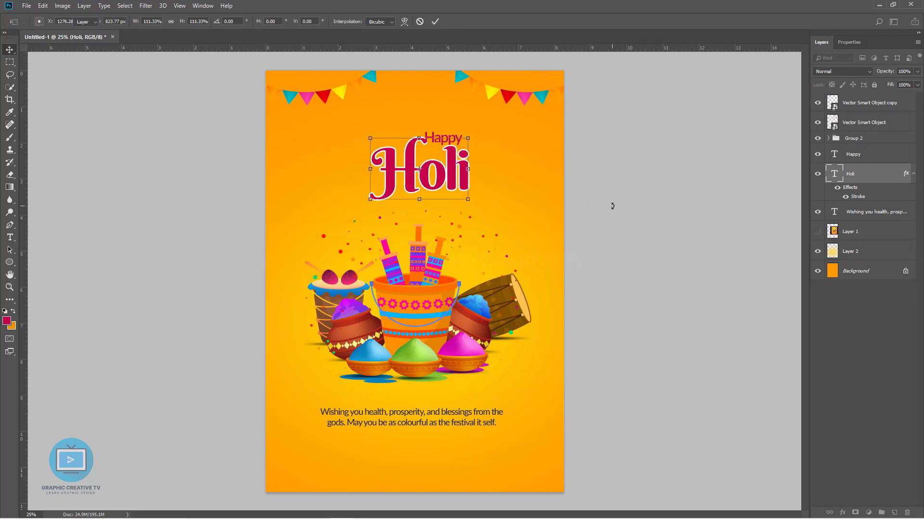
left_click(610, 204)
Step: Move "Happy" above the left end of "Holi" and shift both words slightly left and down together
left_click_drag(440, 143, 387, 144)
left_click(441, 187, "shift")
left_click_drag(441, 187, 436, 189)
left_click(464, 409)
left_click(465, 412)
left_click(625, 383)
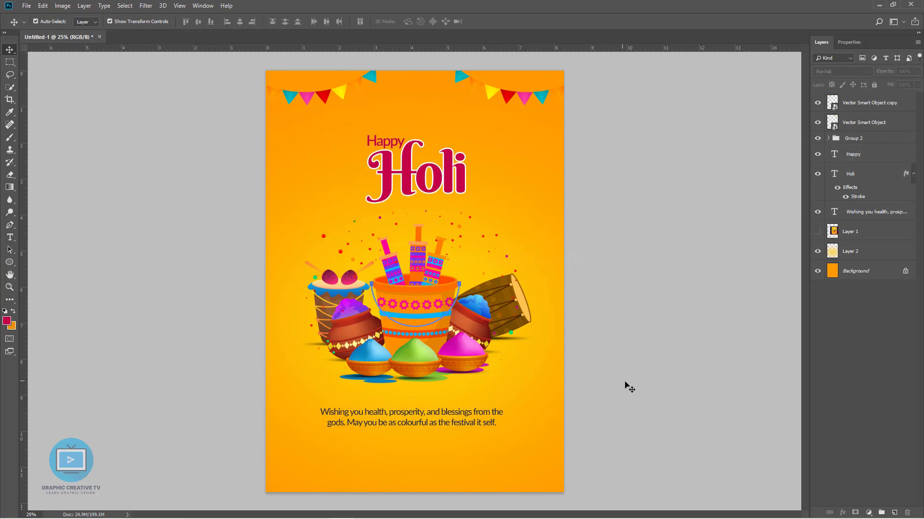
left_click(505, 94)
left_click(611, 180)
left_click(534, 173)
left_click(714, 312)
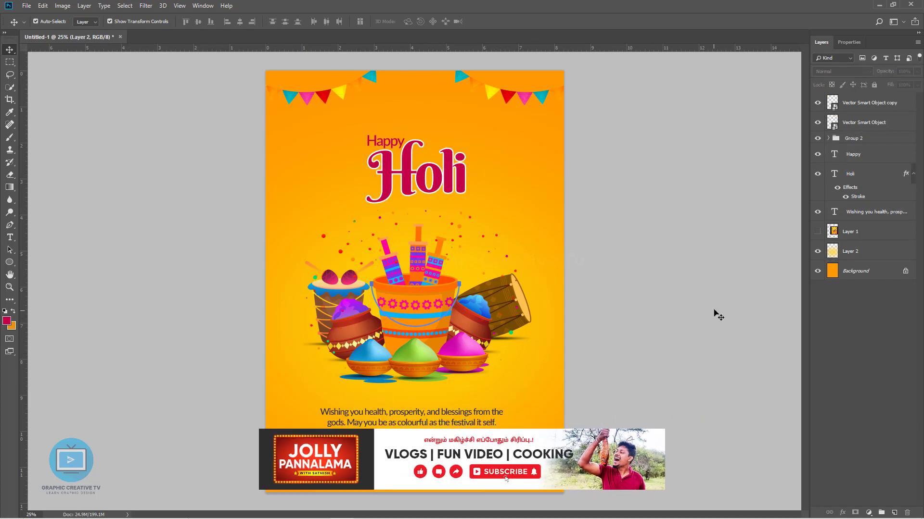
Step: Duplicate the colour dots near the festive arrangement into the poster's bottom-left corner
left_click(544, 426)
left_click(608, 371)
mouse_move(481, 236)
left_mouse_down()
mouse_move(453, 375)
mouse_move(309, 401)
mouse_move(315, 424)
left_mouse_up()
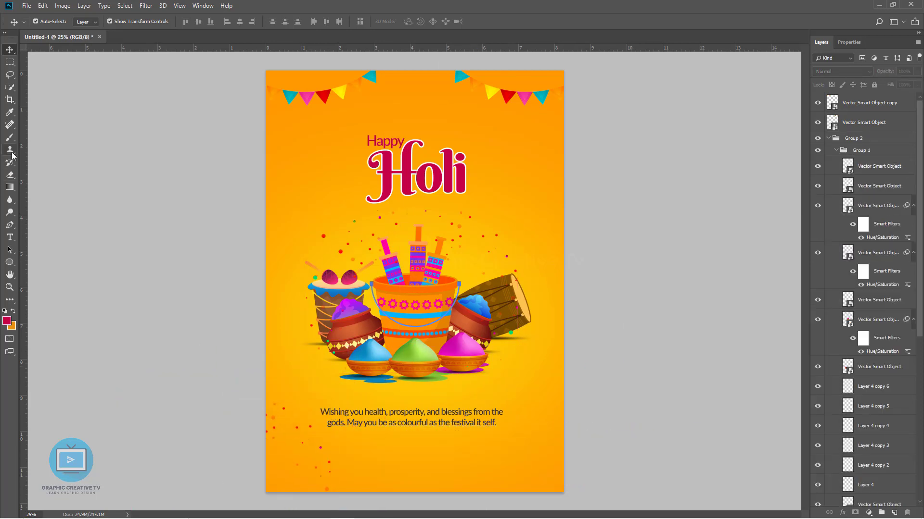
Step: Select brush 256 from Free Ink Splatter Photoshop Brushes 18 and add a new empty layer directly above the Vector Smart Object layer
key("b")
left_click(51, 23)
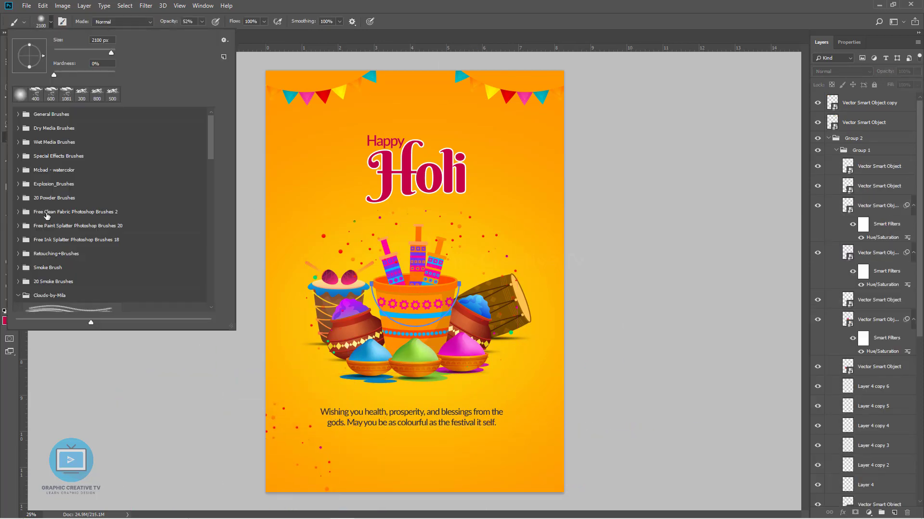
left_click(19, 239)
left_click(67, 257)
scroll(866, 183, "down", 1)
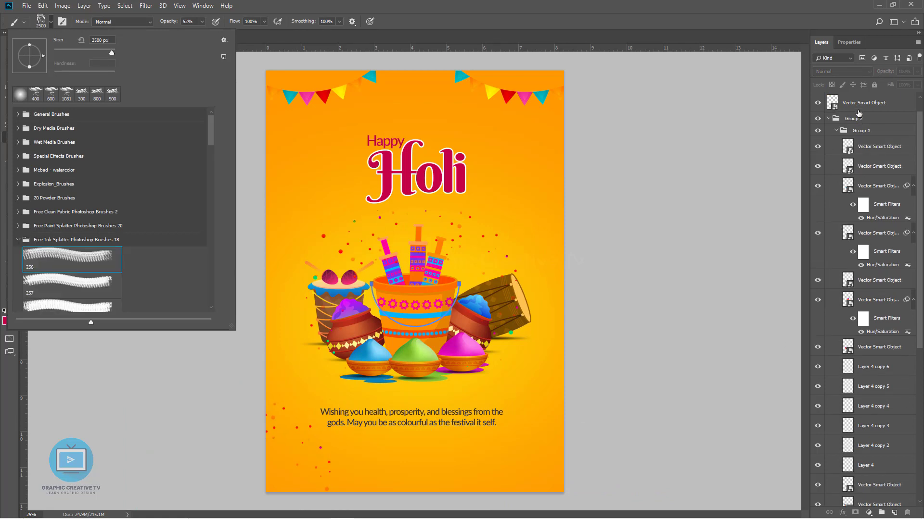
left_click(858, 110)
key("ctrl+shift+n")
key("Return")
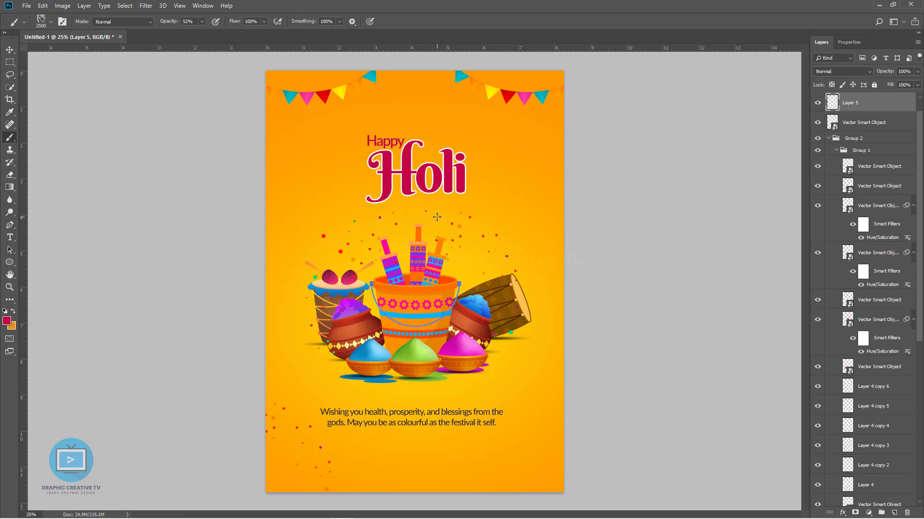
Step: Undo a trial ink splatter and sample the magenta powder in the front bowl as the foreground colour
left_click(290, 189)
key("ctrl+z")
left_click(8, 322)
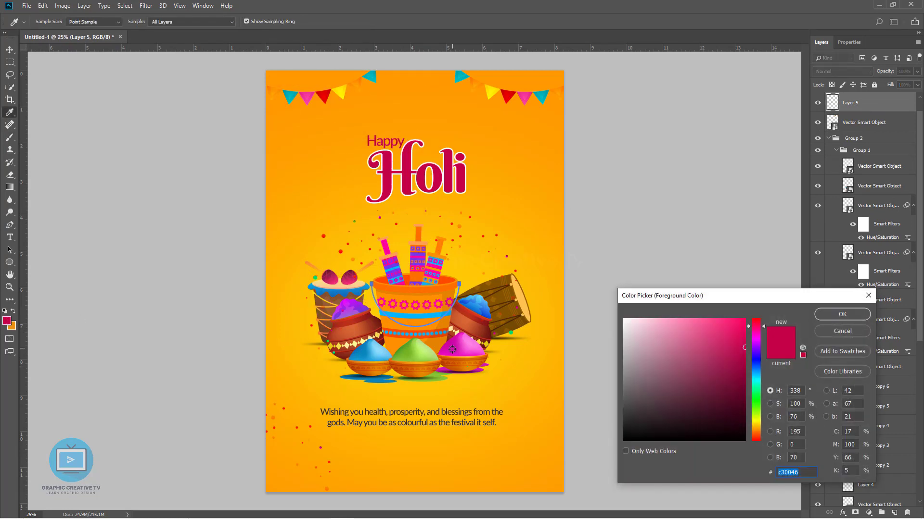
left_click(453, 344)
left_click(865, 314)
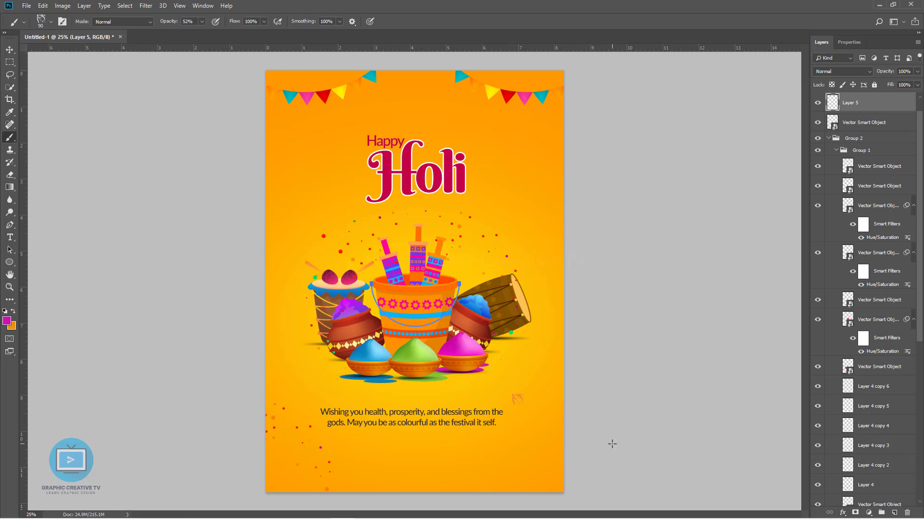
Step: Switch to brush 76 from Free Paint Splatter Photoshop Brushes 20 at 1457 px and try it near the drum, undoing the stamps
left_click(51, 21)
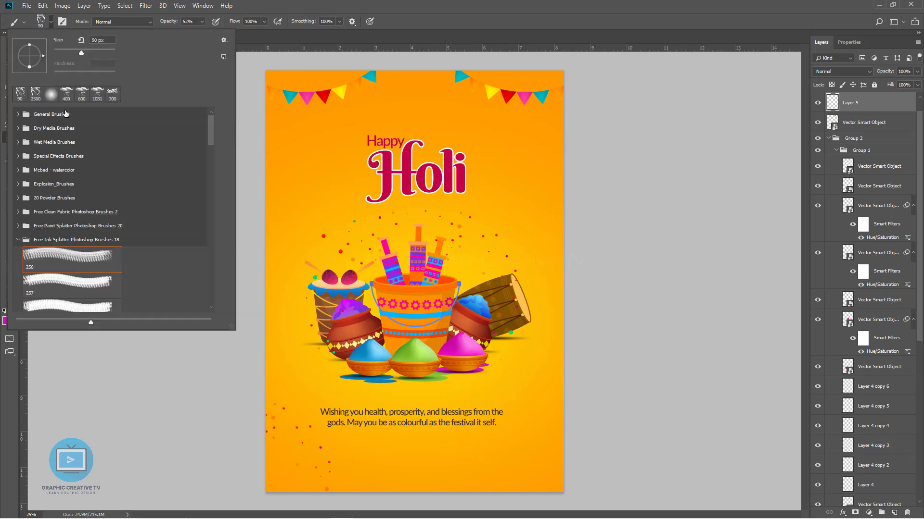
left_click(18, 226)
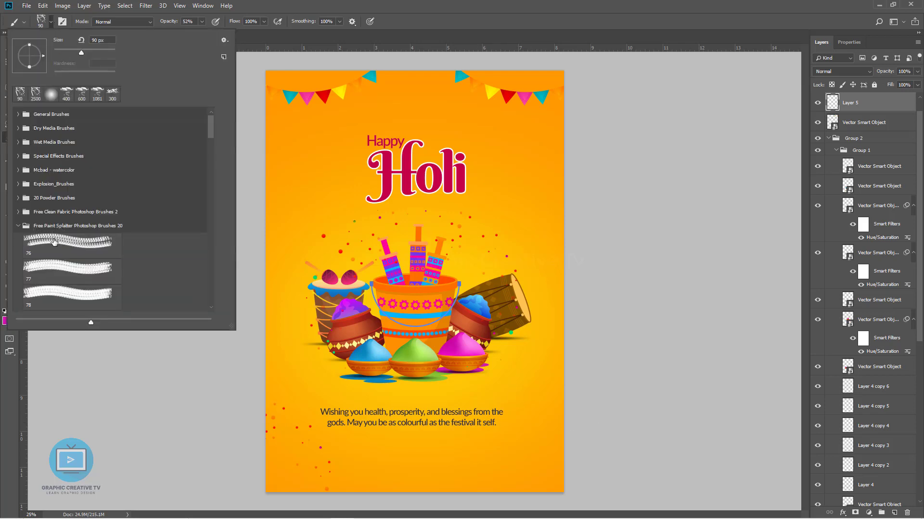
left_click(54, 240)
left_click_drag(112, 52, 108, 51)
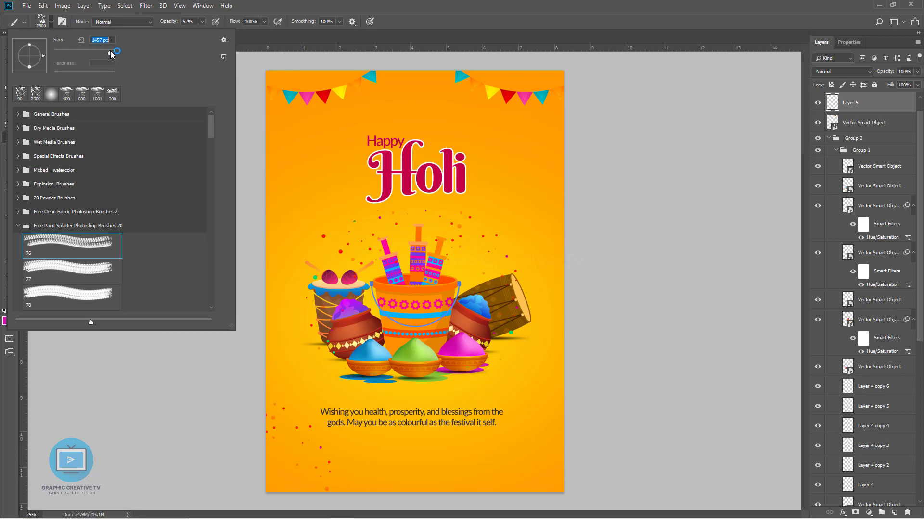
left_click(488, 278)
left_click(543, 368)
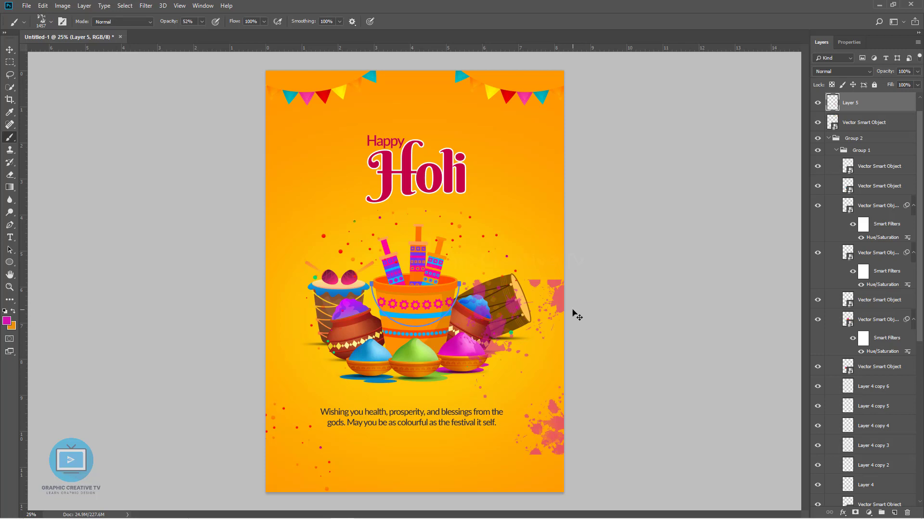
key("ctrl+z")
Step: Set the brush opacity to 100% and sample the purple powder in the pot as the foreground colour
left_click(201, 21)
left_click_drag(202, 32, 269, 65)
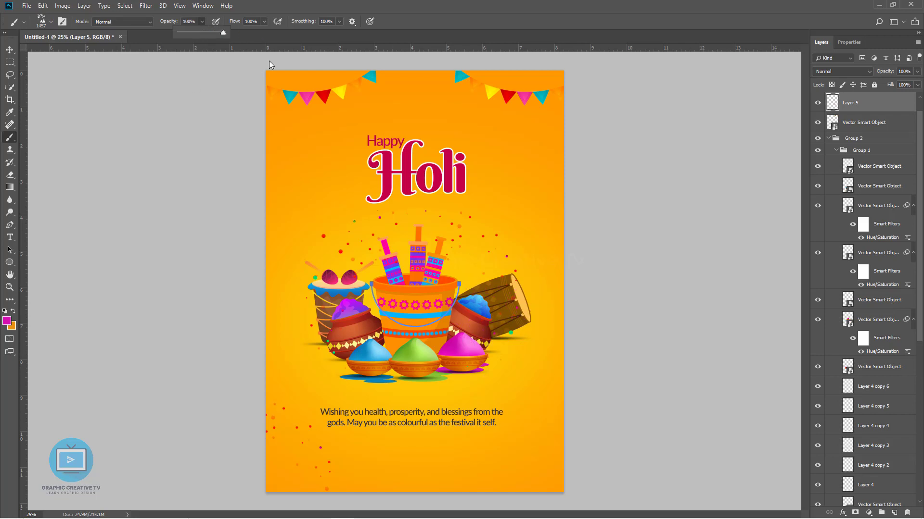
left_click(357, 305, "alt")
left_click(295, 446)
key("ctrl+z")
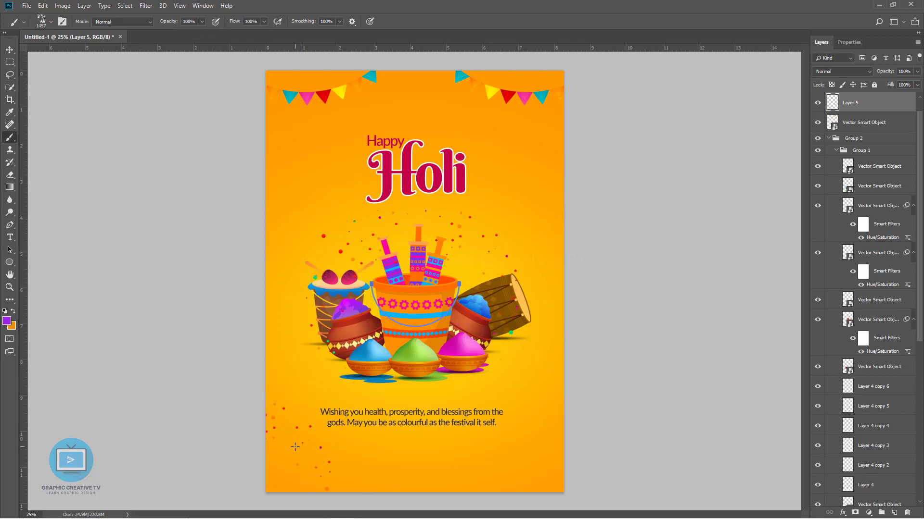
Step: Rotate the splatter brush tip and stamp a purple splatter over the poster's lower-right corner
left_click(515, 444)
key("ctrl+z")
right_click(510, 270)
left_click(317, 197)
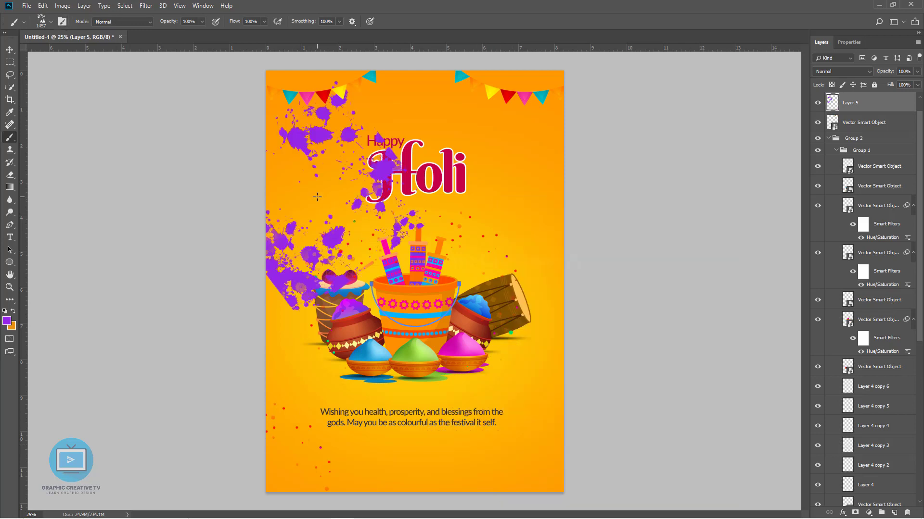
key("ctrl+z")
left_click(558, 446)
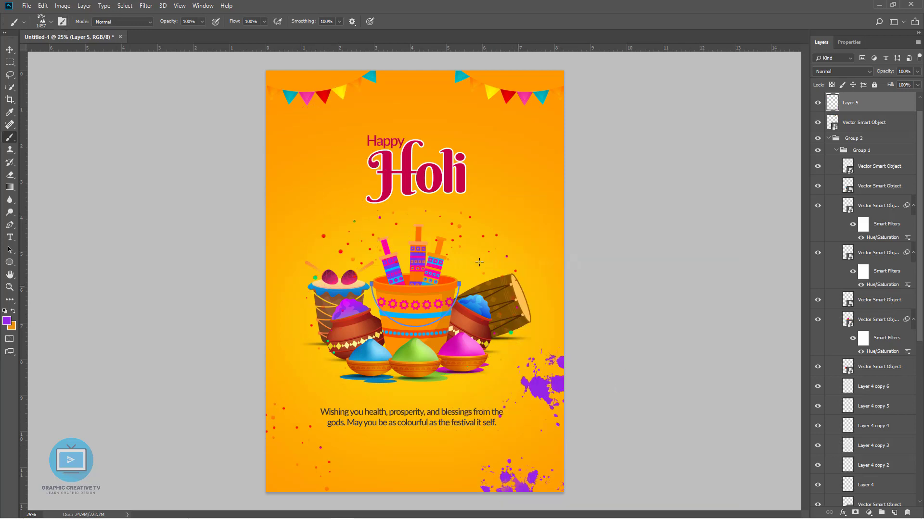
Step: Try splatter brushes 77 and 78 at 2500 px in purple on the poster's left side, undoing each stamp
left_click(211, 160)
key("ctrl+z")
left_click(51, 22)
left_click(175, 263)
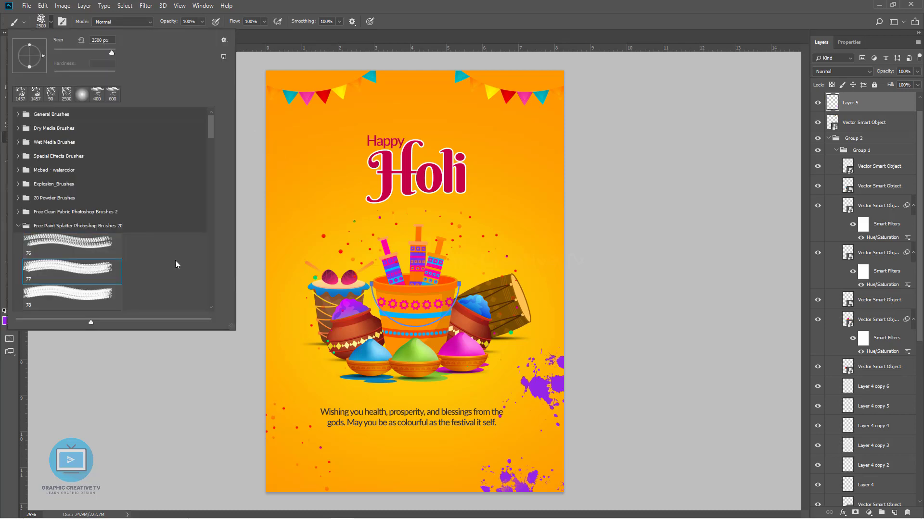
left_click(308, 173)
key("ctrl+z")
left_click(51, 22)
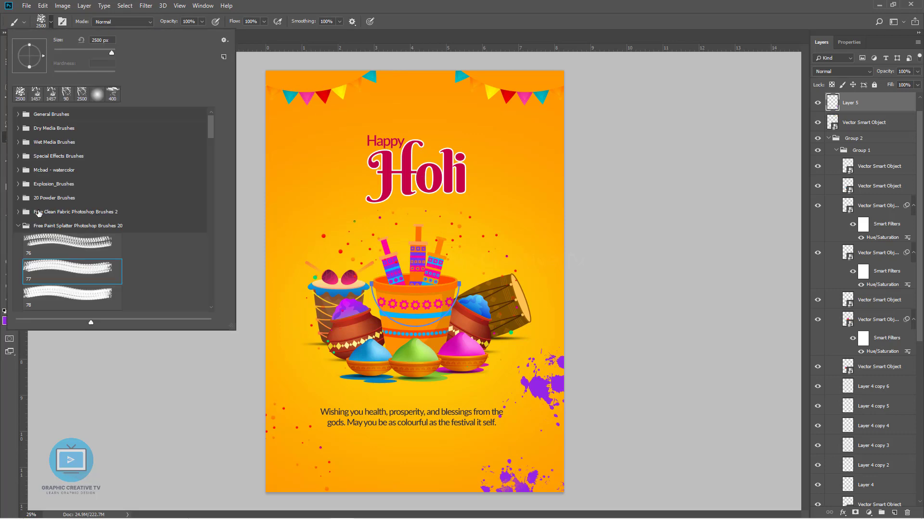
left_click(108, 293)
left_click(276, 286)
key("ctrl+z")
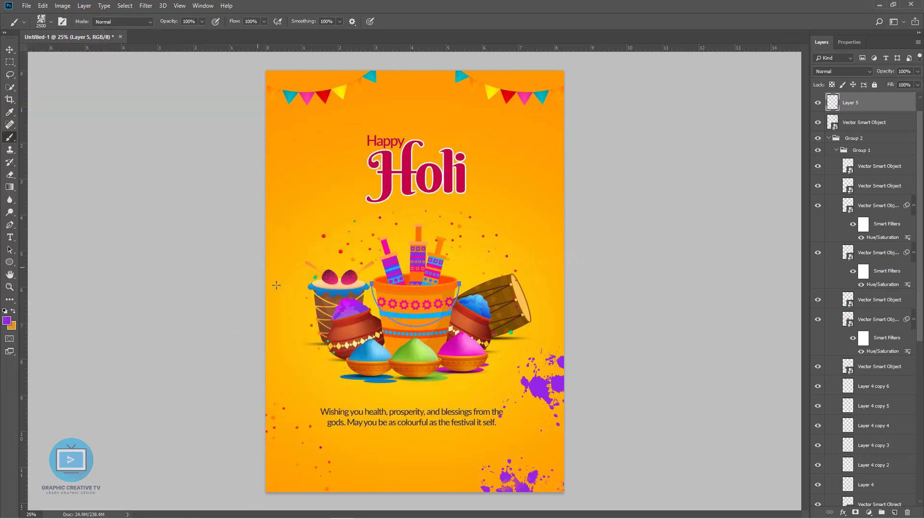
Step: Select splatter brush 79 and try a purple stamp over the festive arrangement, undoing it
left_click(51, 22)
scroll(96, 231, "down", 1)
left_click(82, 274)
left_click(303, 278)
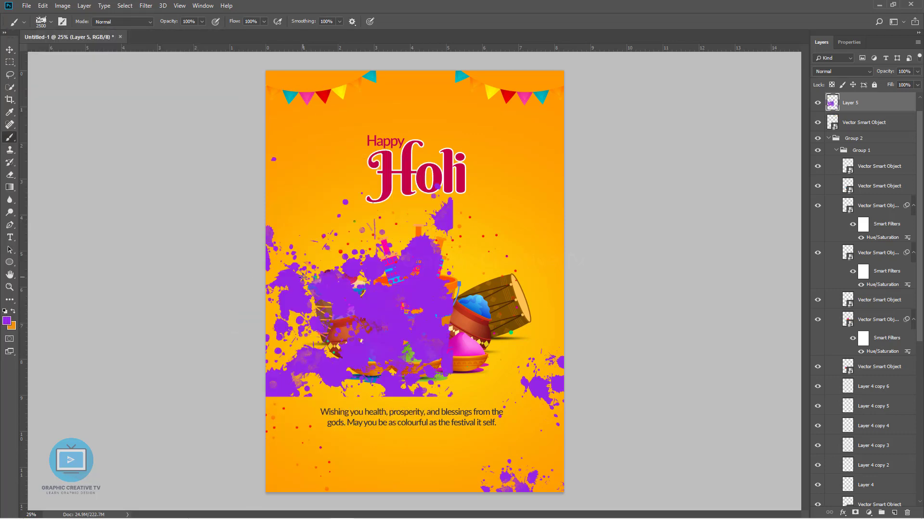
key("ctrl+z")
Step: Sample the crimson of the "Holi" title as the foreground colour and undo a trial stamp in the poster's upper-left area
left_click(7, 320)
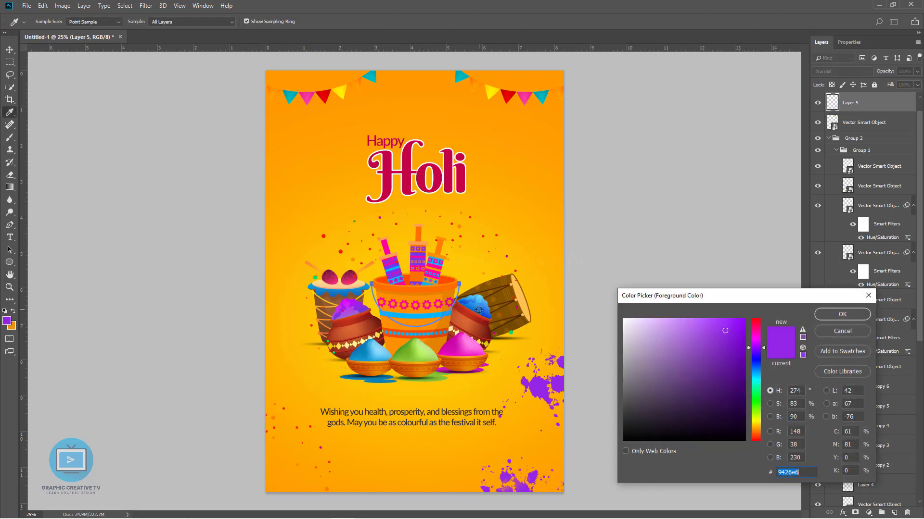
left_click(406, 185)
key("Return")
left_click(228, 168)
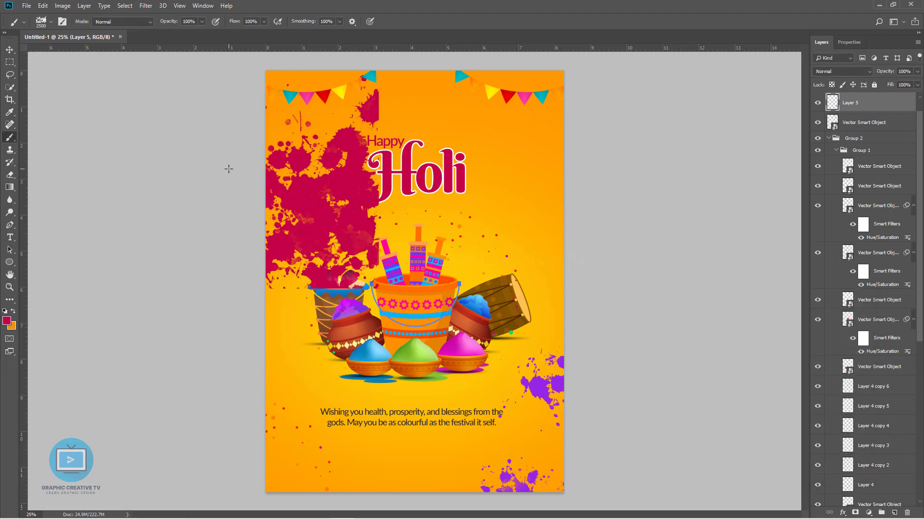
key("ctrl+z")
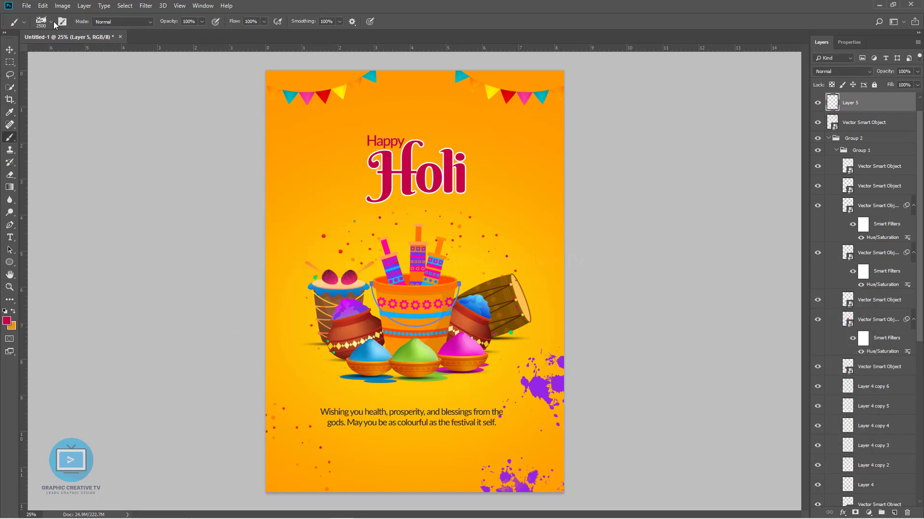
Step: Resize splatter brush 79 to 1811 px, undoing the crimson trial stamps along the poster's bottom
left_click(52, 22)
left_click_drag(103, 53, 108, 53)
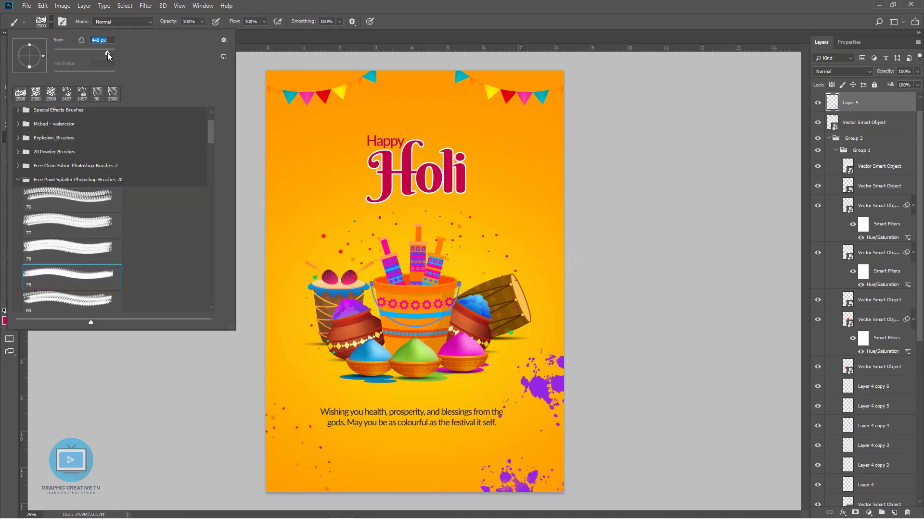
left_click(284, 423)
key("ctrl+z")
left_click(51, 22)
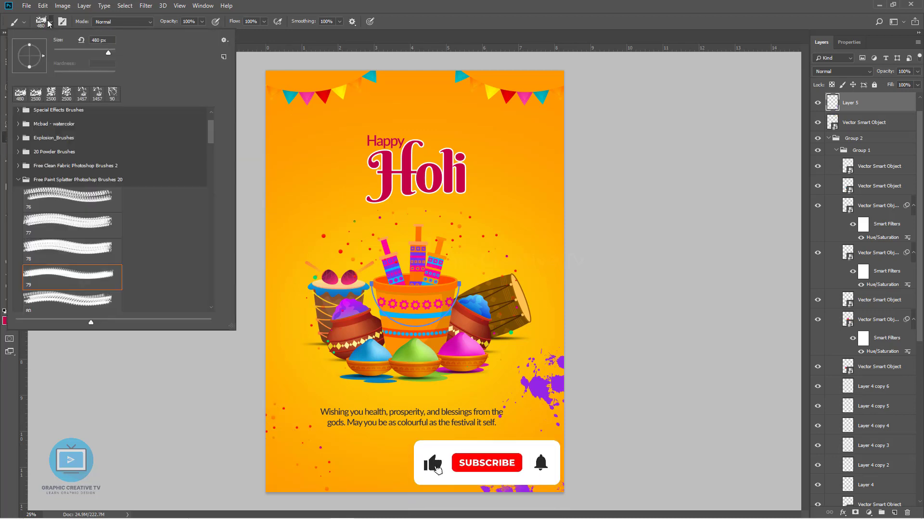
left_click_drag(107, 53, 111, 53)
left_click(351, 470)
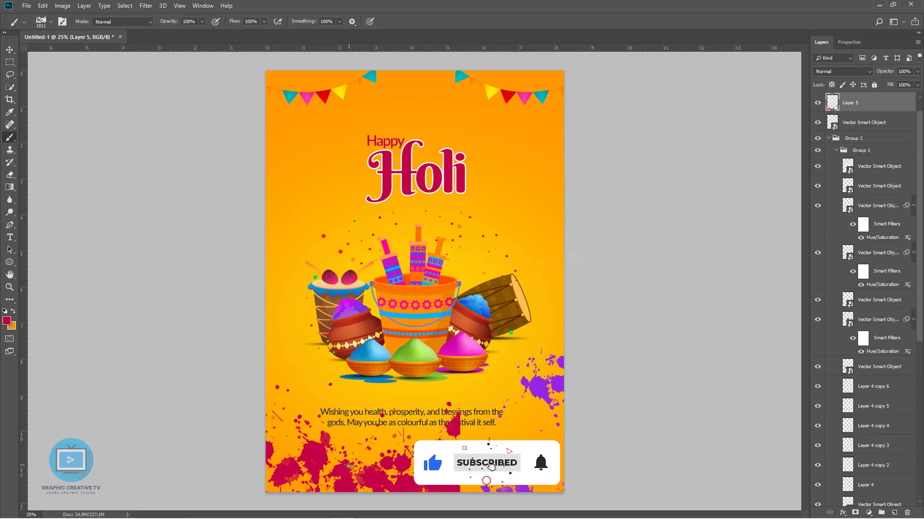
key("ctrl+z")
Step: Try crimson splatters at different brush tip angles along the poster's upper-left edge, undoing each stamp
right_click(217, 115)
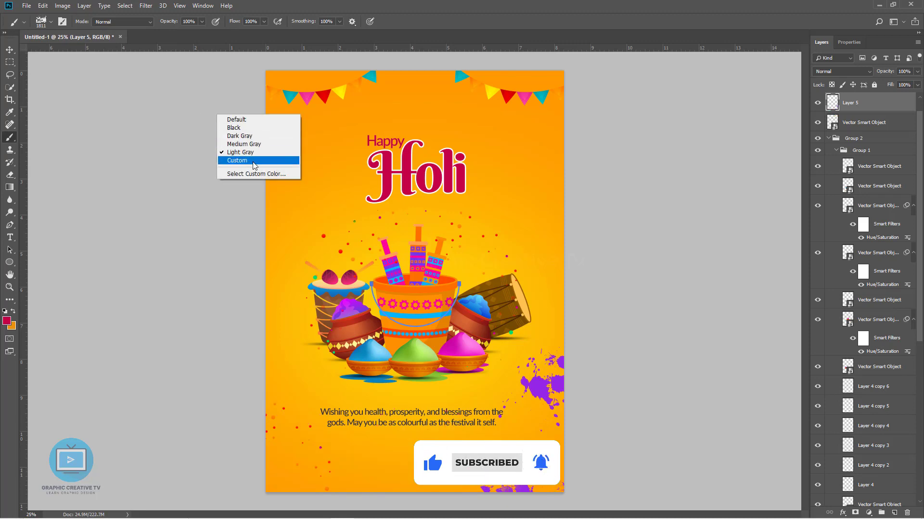
right_click(406, 169)
left_click(318, 169)
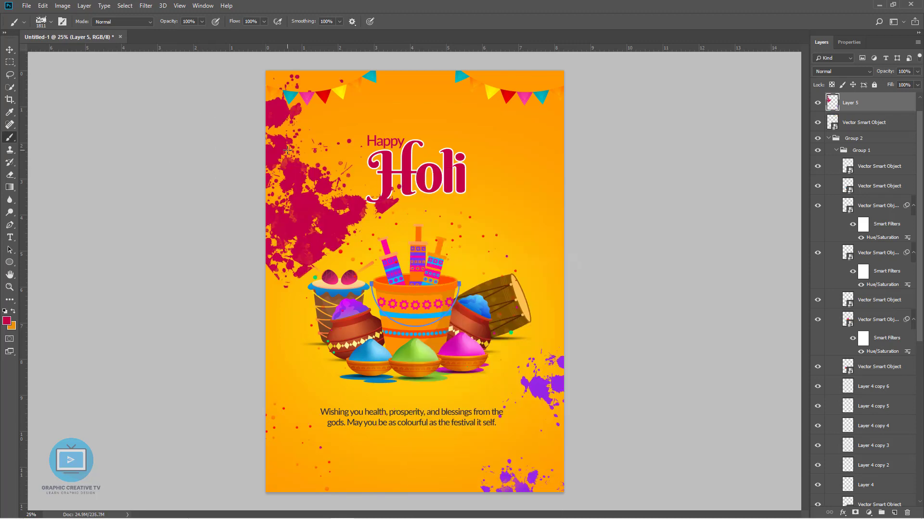
key("ctrl+z")
right_click(317, 169)
left_click(282, 167)
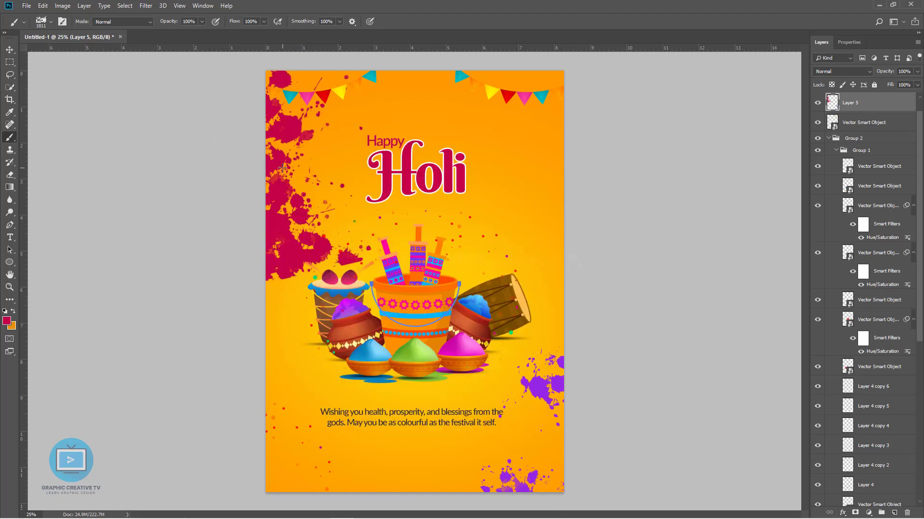
key("ctrl+z")
right_click(240, 155)
key("Escape")
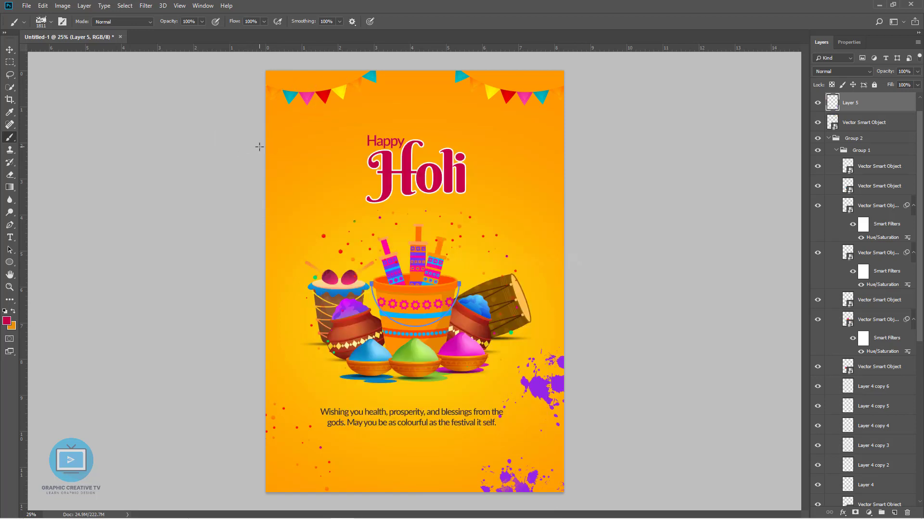
left_click(257, 145)
key("ctrl+z")
Step: Rotate the brush tip again and stamp a crimson splatter over the poster's lower-left corner
right_click(260, 160)
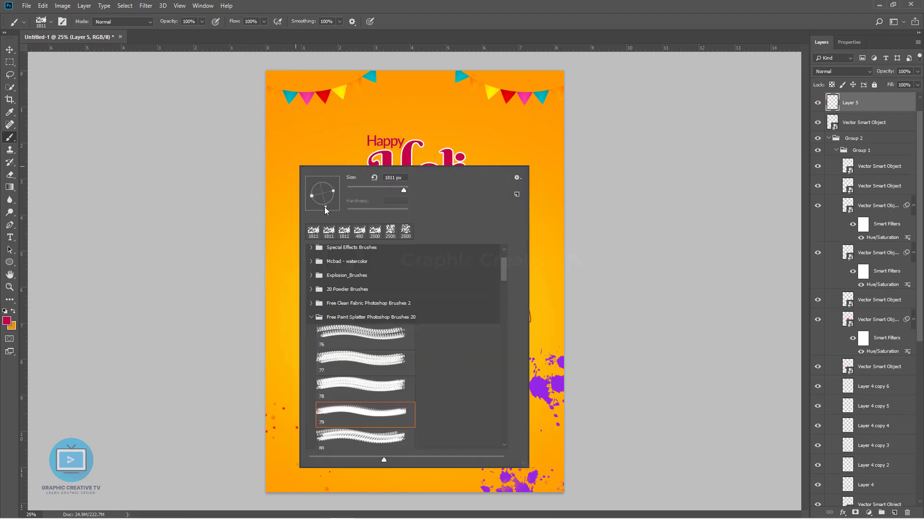
left_click(259, 174)
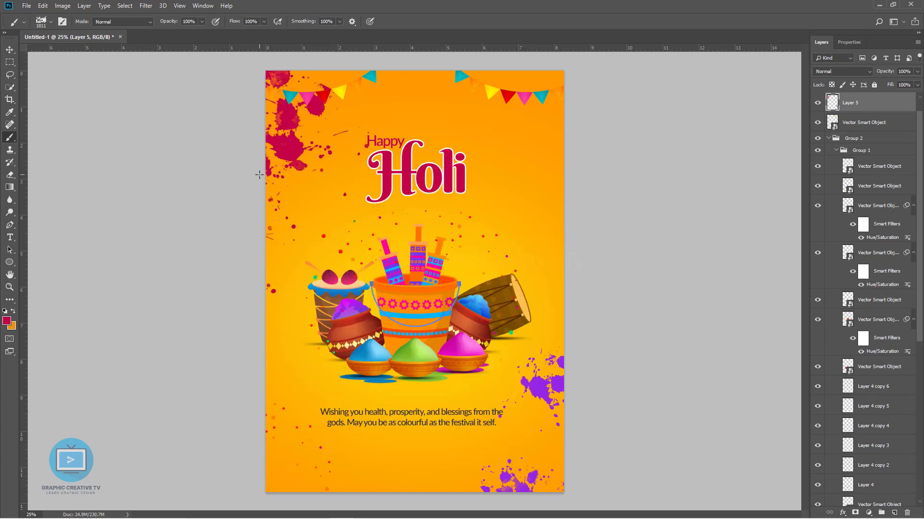
key("ctrl+z")
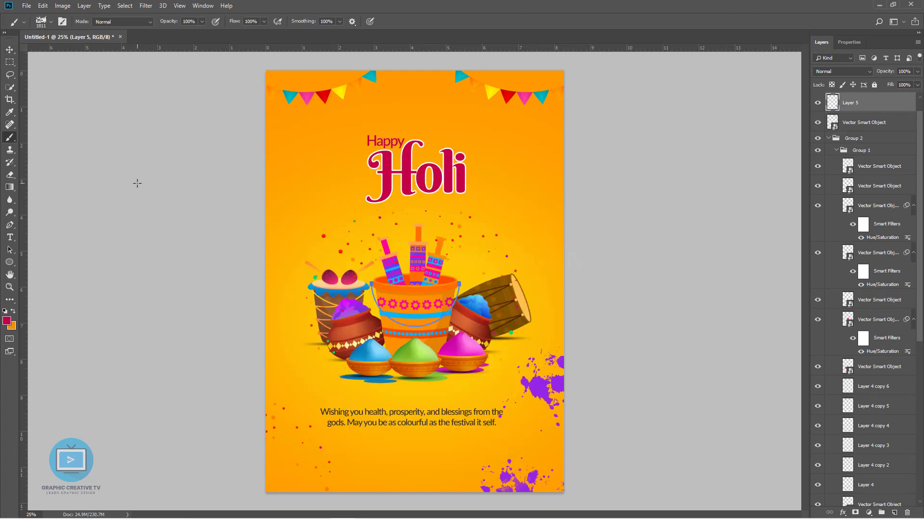
left_click(237, 215)
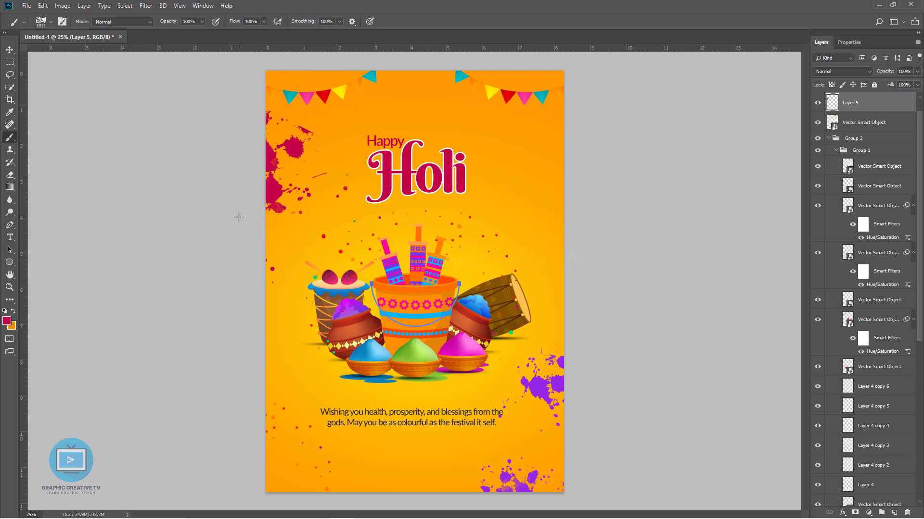
key("ctrl+z")
left_click(238, 163)
key("ctrl+z")
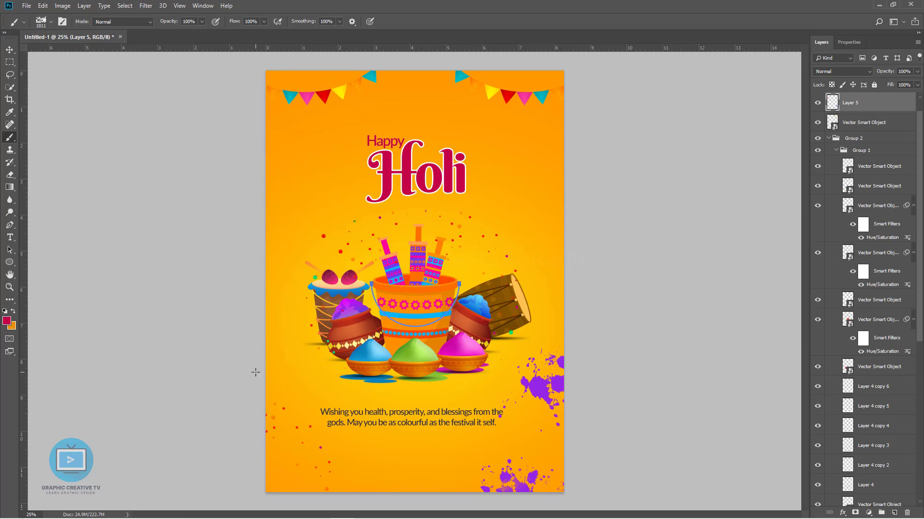
left_click(249, 482)
key("ctrl+z")
left_click(246, 490)
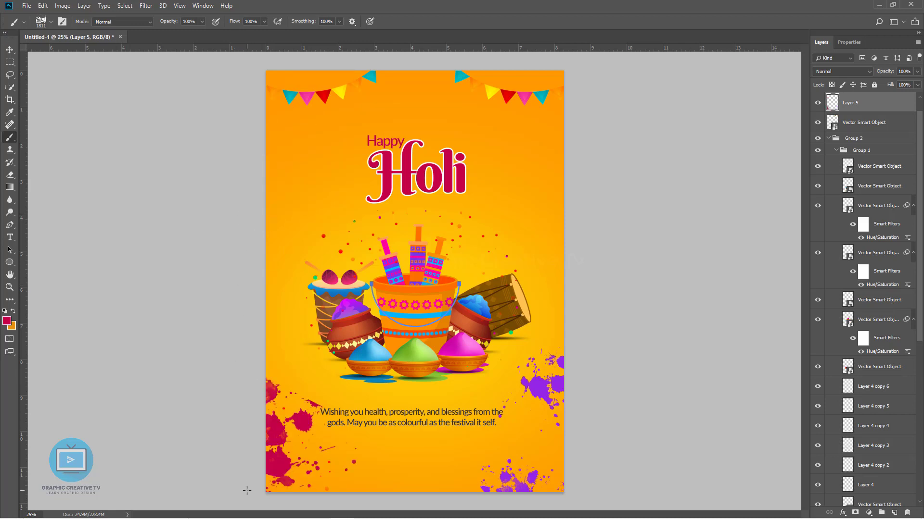
Step: Try crimson splatters at changed brush tip angles near the poster's lower-right and right edges, undoing each stamp
right_click(655, 373)
right_click(539, 322)
left_click_drag(558, 256, 544, 250)
left_click(514, 446)
key("ctrl+z")
right_click(529, 243)
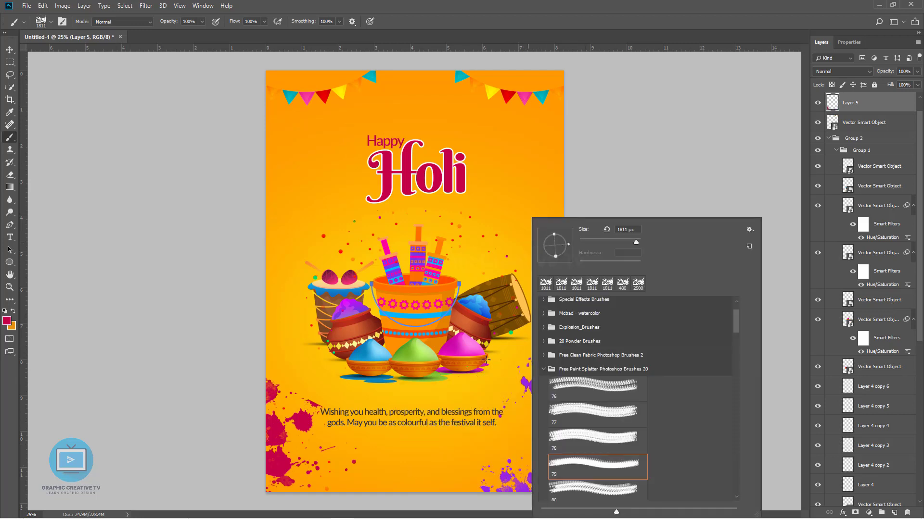
left_click(511, 455)
key("ctrl+z")
left_click(648, 211)
key("ctrl+z")
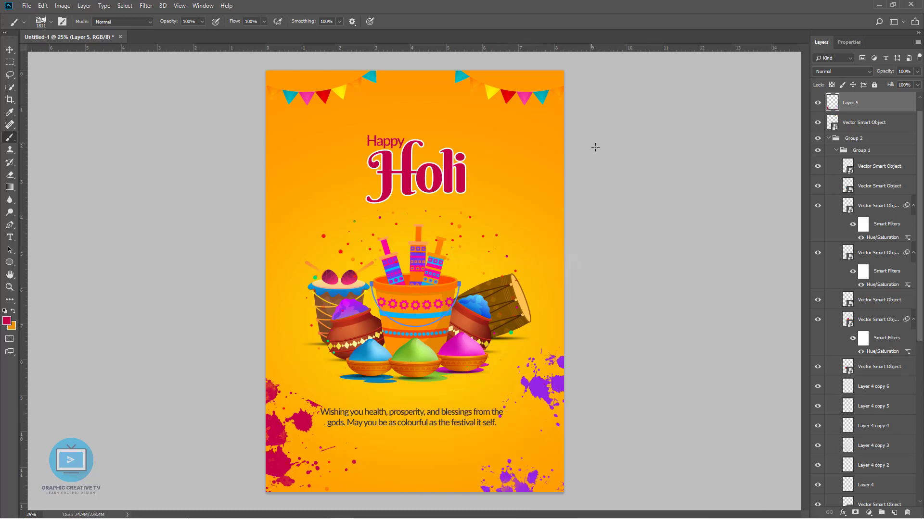
Step: Try a crimson splatter over the poster's upper-right corner and undo it
right_click(595, 147)
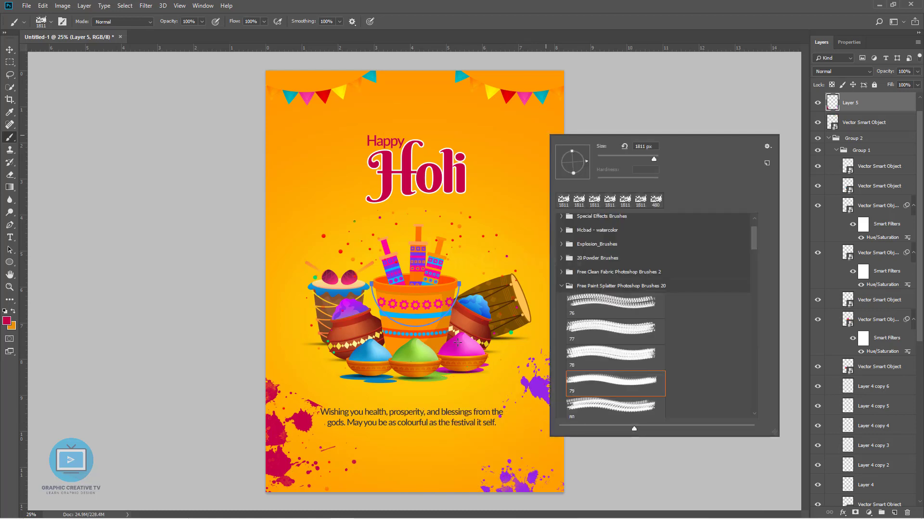
left_click(517, 98)
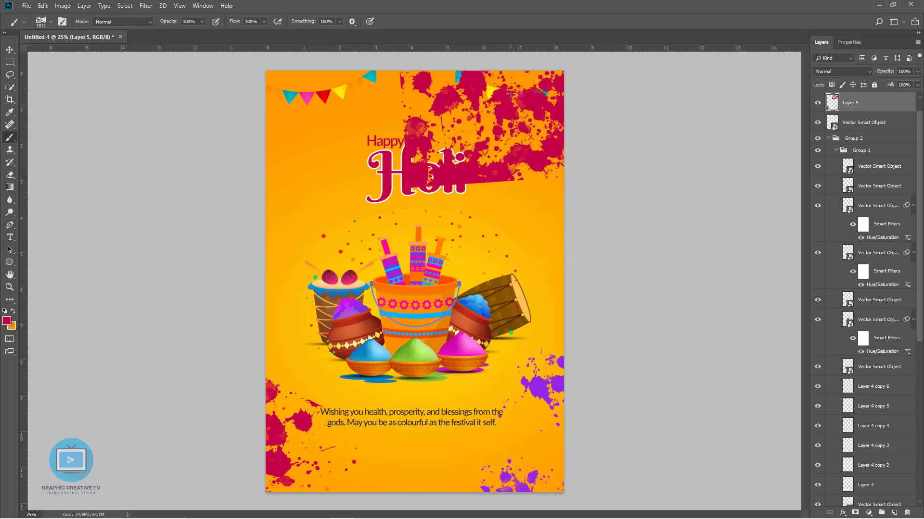
key("ctrl+z")
Step: Sample the teal of the upper-right bunting flag as the foreground colour for the brush
left_click(6, 321)
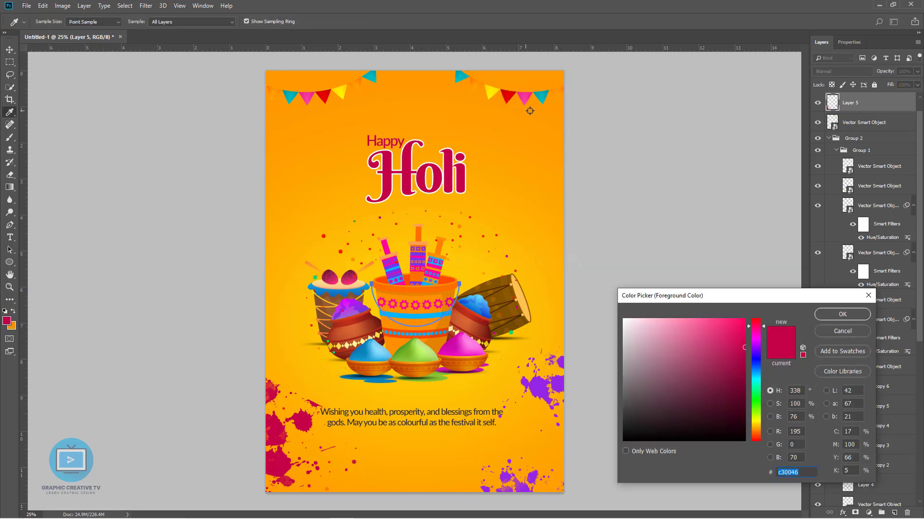
left_click(541, 97)
left_click(842, 314)
key("b")
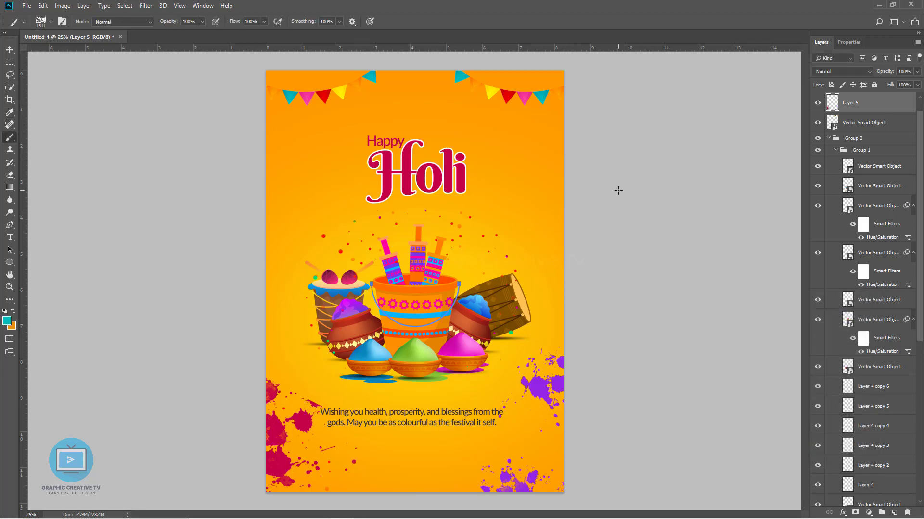
Step: Try teal splatters at the poster's right edge, rotating the brush tip between stamps and undoing each one
left_click(619, 190)
key("ctrl+z")
right_click(618, 190)
left_click_drag(574, 163, 569, 178)
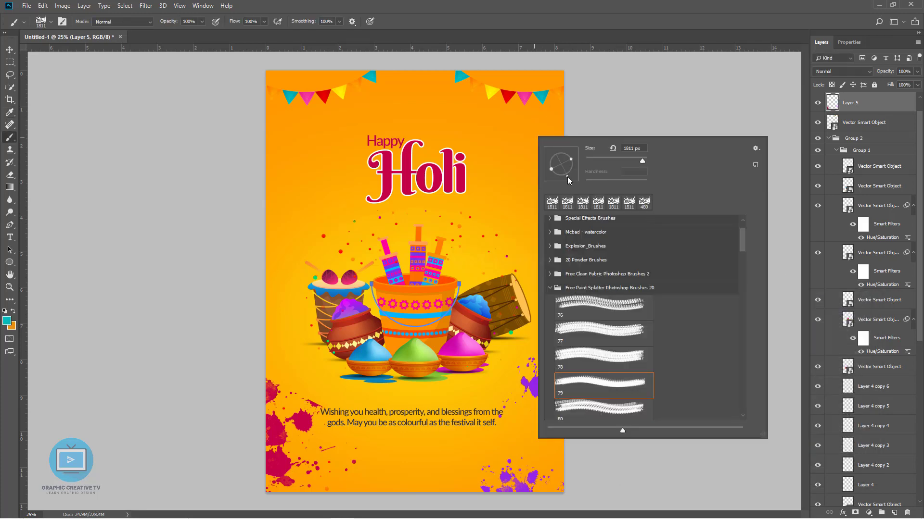
left_click(532, 189)
key("ctrl+z")
right_click(579, 158)
key("Escape")
Step: Rotate the brush tip again and stamp a teal splatter onto the poster's upper-right corner, undoing the unsuitable trial stamps
right_click(550, 168)
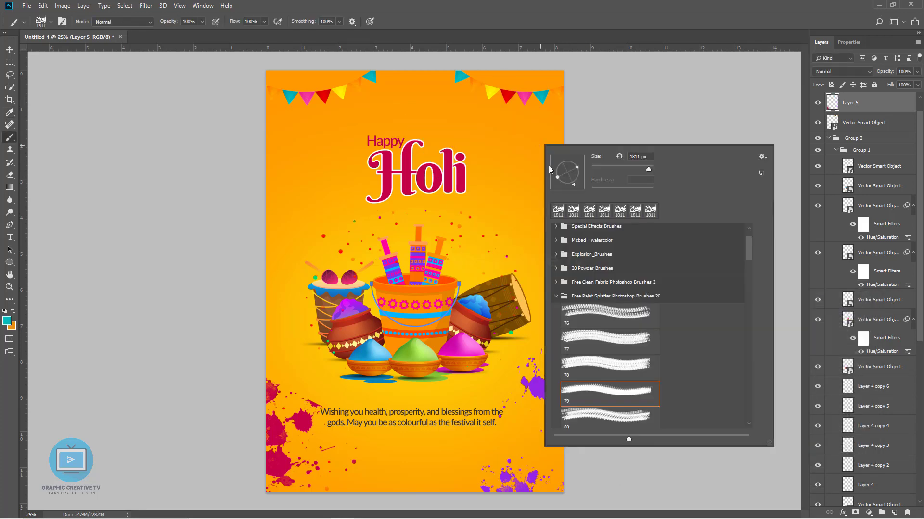
left_click_drag(573, 185, 561, 162)
left_click(529, 160)
key("ctrl+z")
left_click(590, 187)
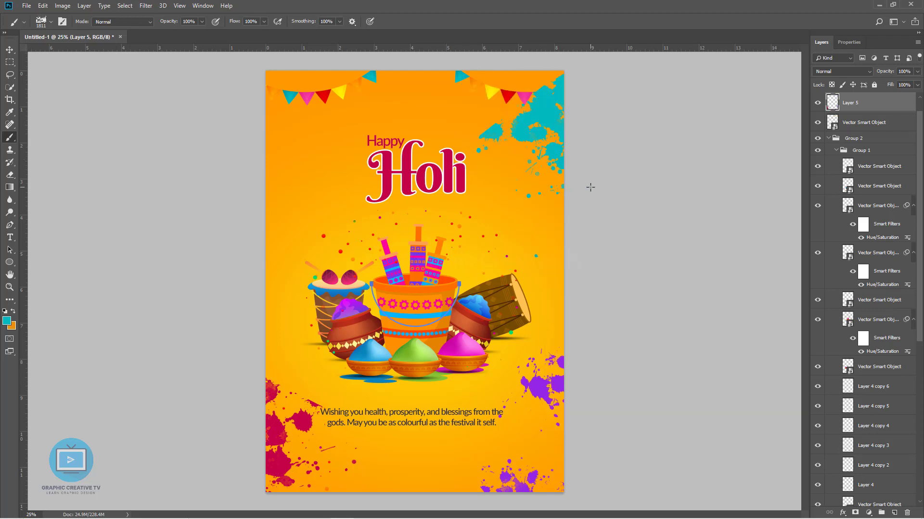
key("ctrl+z")
left_click(608, 127)
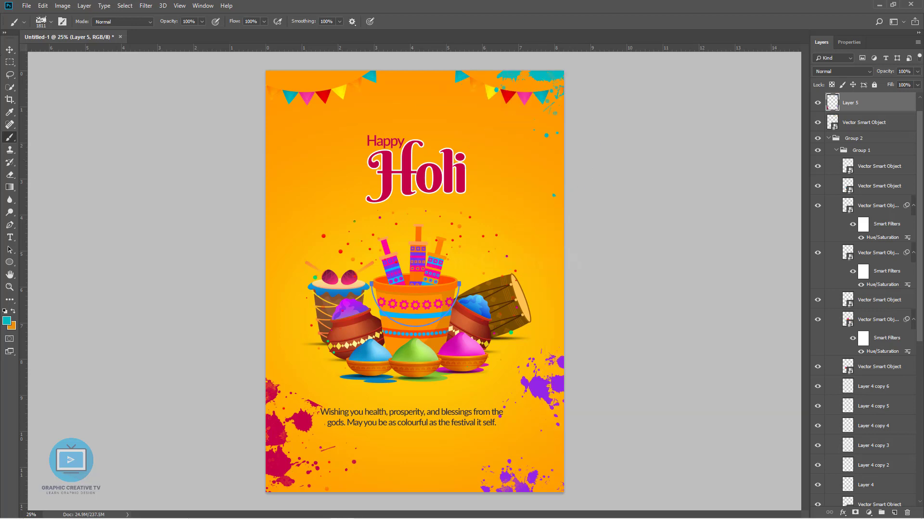
Step: Try shifting the paint splatters at the poster's lower right, undo the move and reselect the splatter layer
key("v")
left_click_drag(544, 393, 552, 399)
key("ctrl+z")
left_click(671, 267)
left_click(545, 96)
left_click(649, 149)
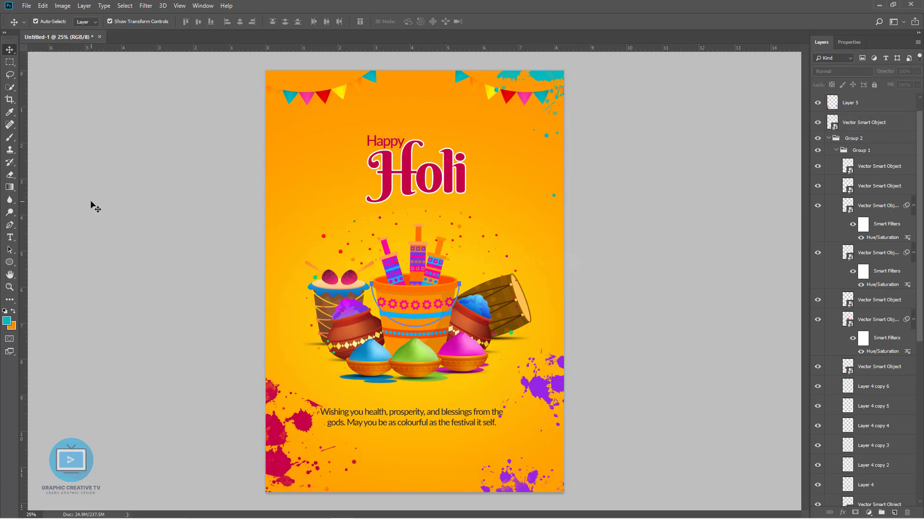
left_click(536, 482)
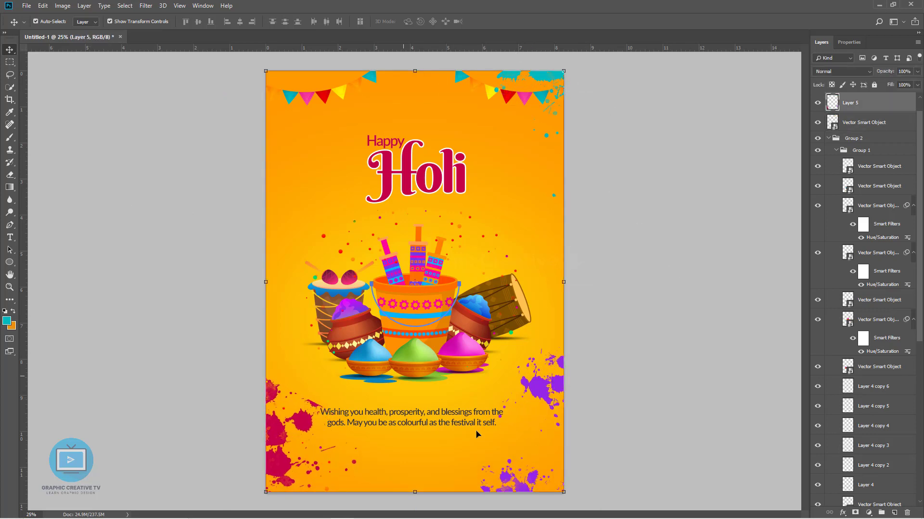
Step: Browse the splatter and smoke brush sets and choose the Clouds1614 brush from Clouds-by-Mila
left_click(10, 137)
left_click(50, 21)
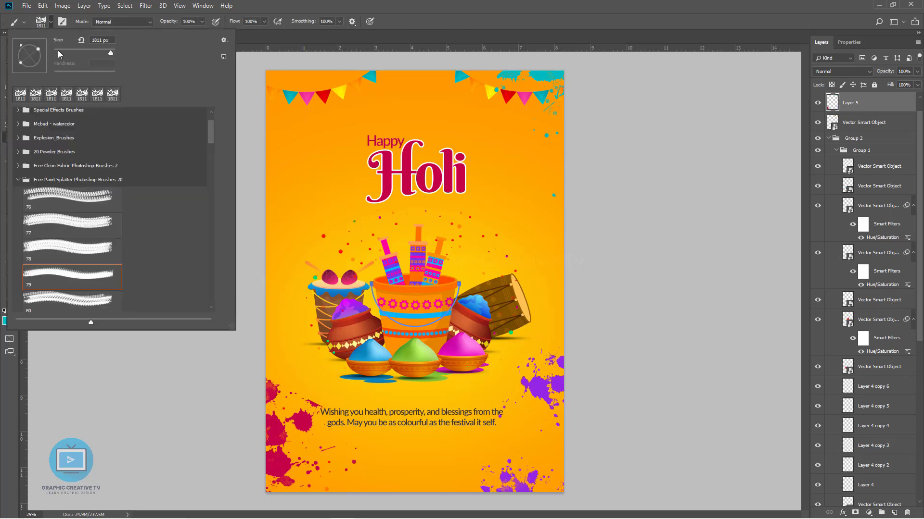
left_click(19, 180)
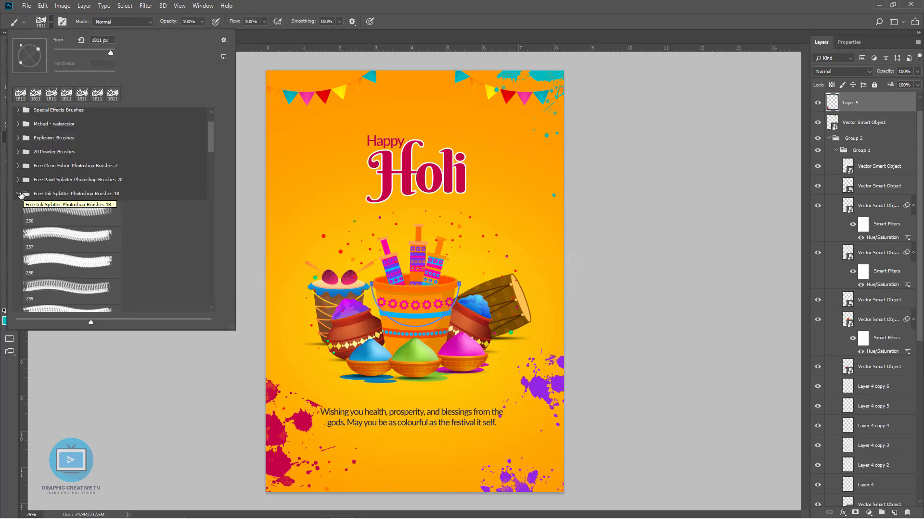
left_click(19, 194)
left_click(19, 222)
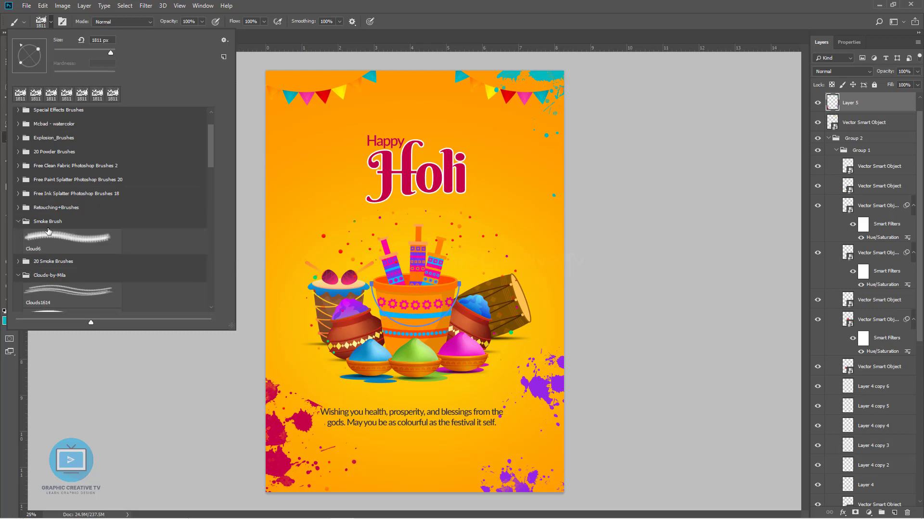
left_click(44, 235)
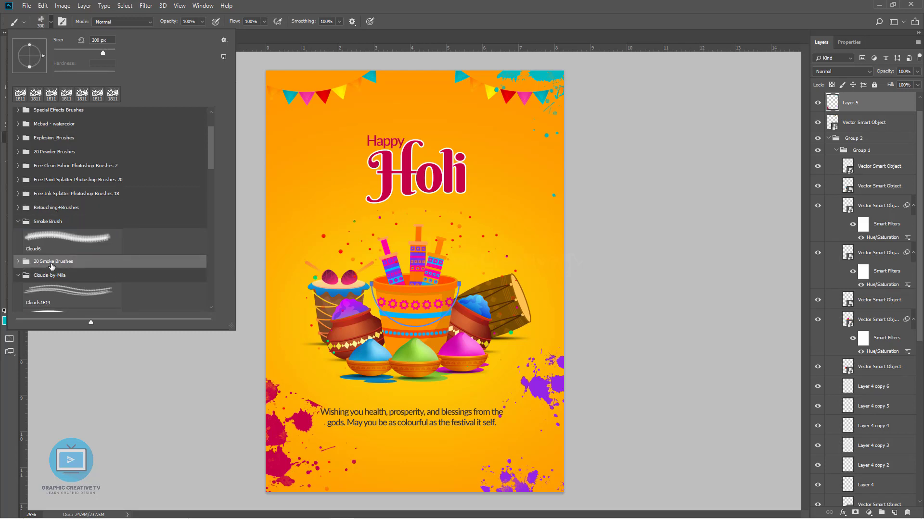
scroll(22, 262, "down", 1)
left_click(72, 282)
left_click(298, 184)
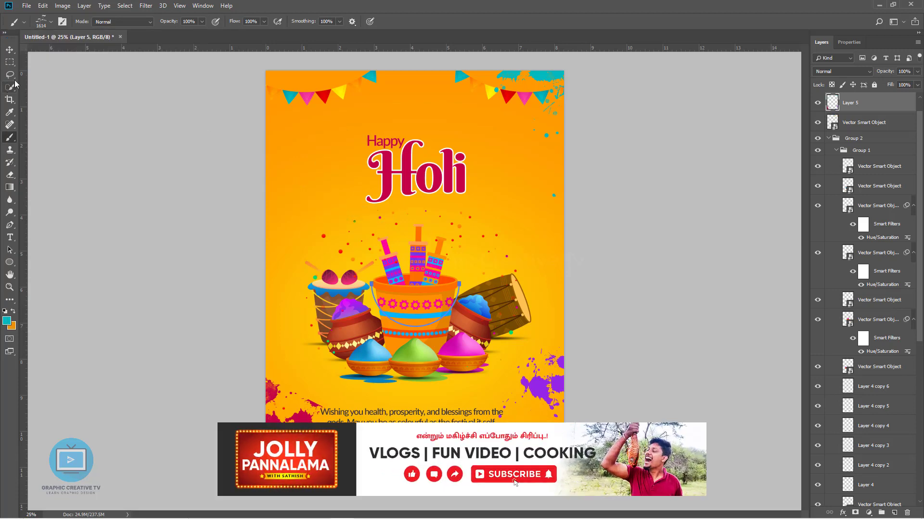
Step: Nudge the greeting text up, break it into three lines before "from" and "as", and extend its text box downward
key("v")
left_click_drag(459, 418, 459, 415)
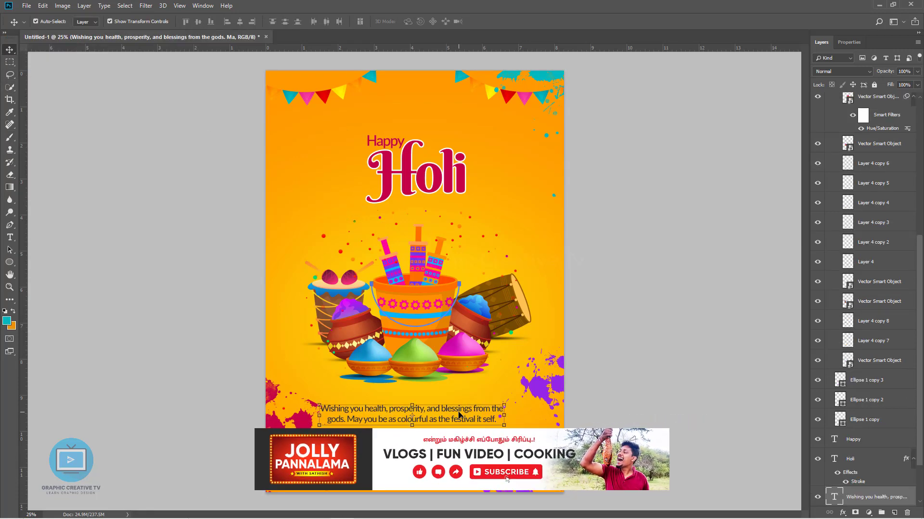
key("t")
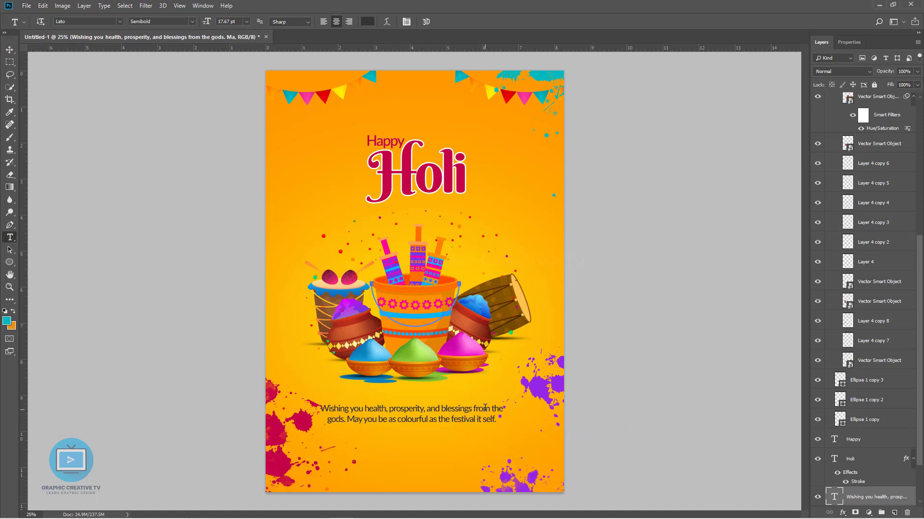
left_click(474, 409)
key("Return")
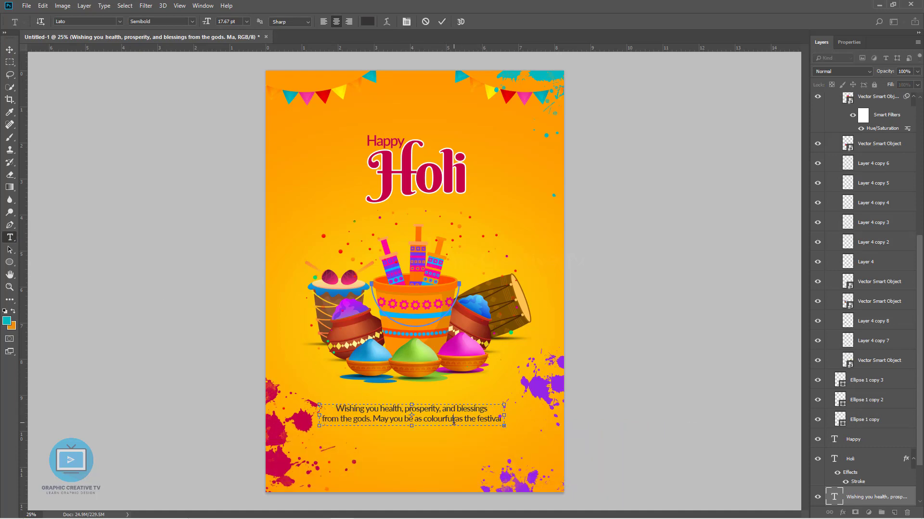
left_click(454, 420)
key("Return")
mouse_move(412, 426)
left_mouse_down()
mouse_move(412, 450)
mouse_move(413, 438)
left_mouse_up()
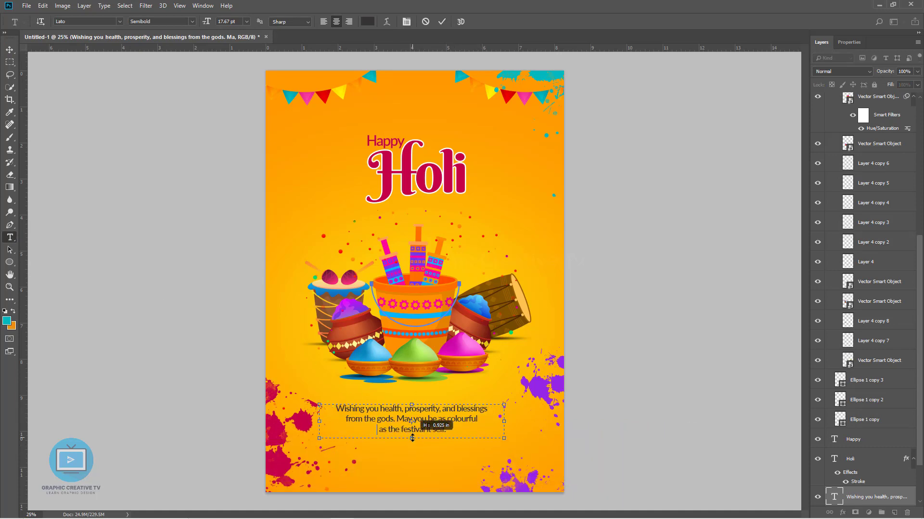
key("ctrl+Return")
key("v")
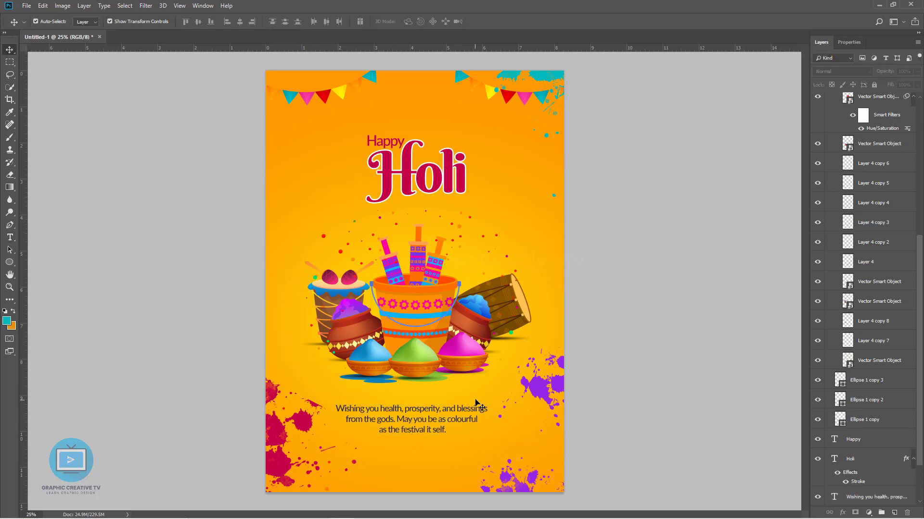
left_click(475, 403)
Step: Step through the installed fonts on the word "Happy" and settle on a casual handwritten-style font
left_click(385, 141)
key("t")
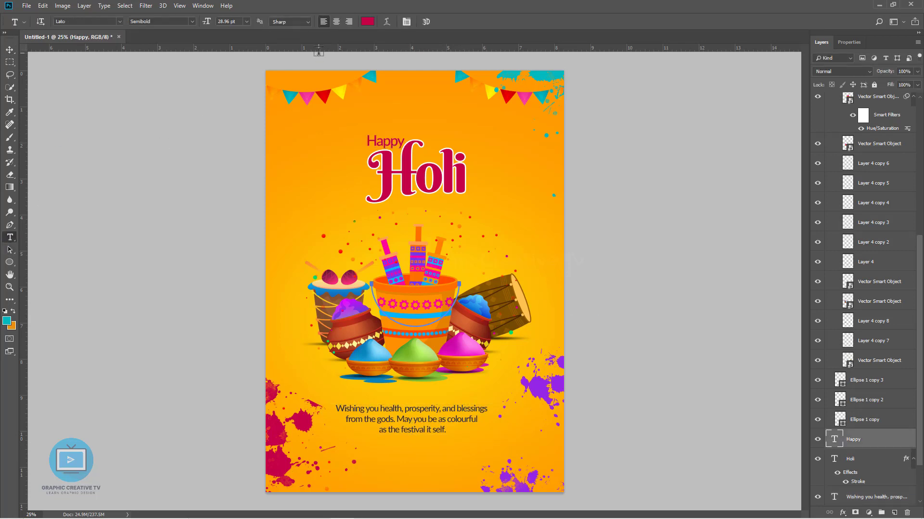
key("Down")
key("Down")
key("Down")
key("Down")
key("Down")
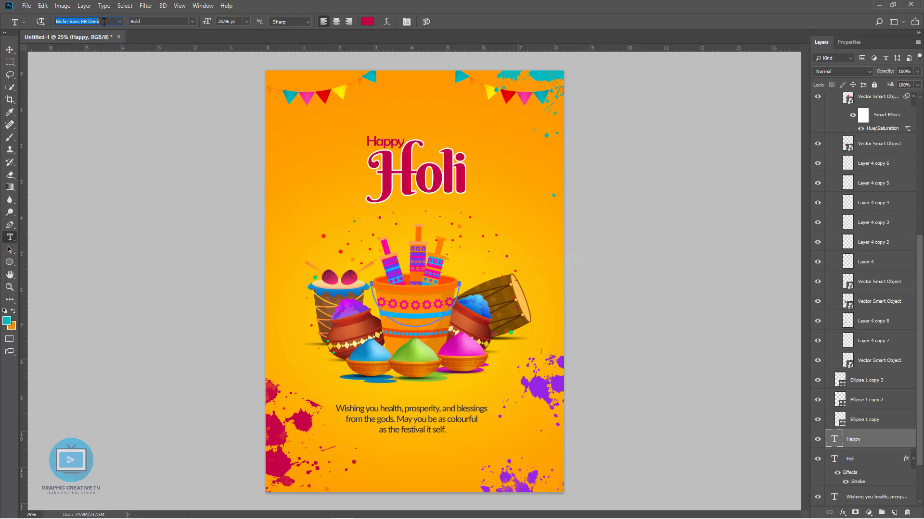
type("Bodoni MT")
key("Down")
key("Down")
key("Down")
key("Down")
key("Down")
key("Down")
key("Down")
key("Down")
key("Down")
key("Down")
key("Down")
key("Down")
key("Down")
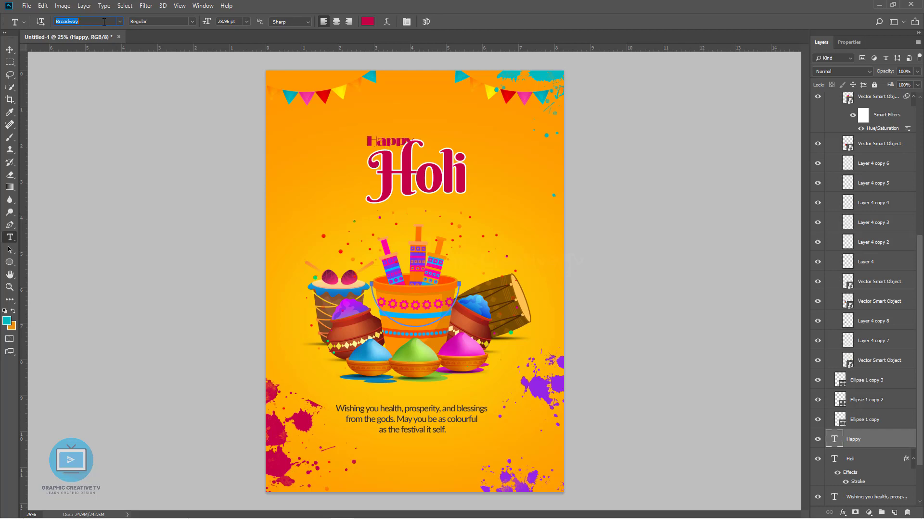
key("Down")
key("Down")
key("Down")
key("Down")
key("Down")
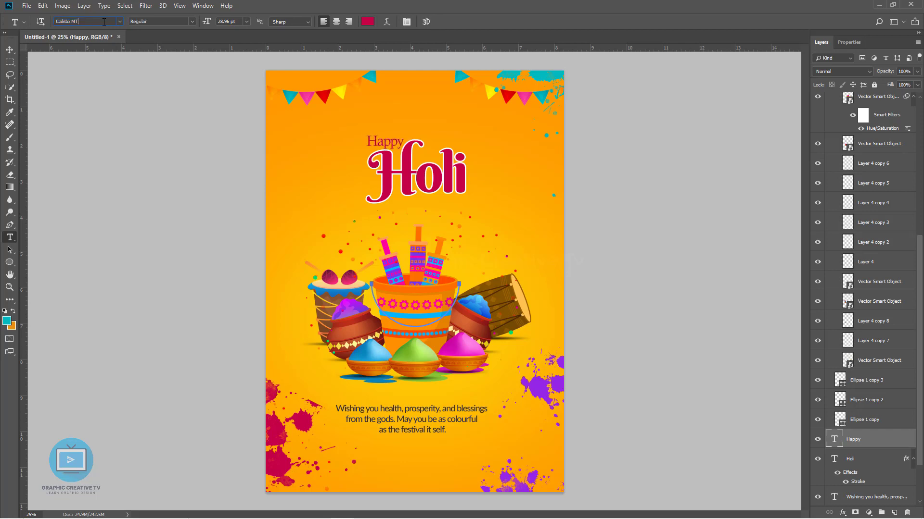
key("Down")
key("Down")
key("Down")
key("Down")
type("Cera Pro")
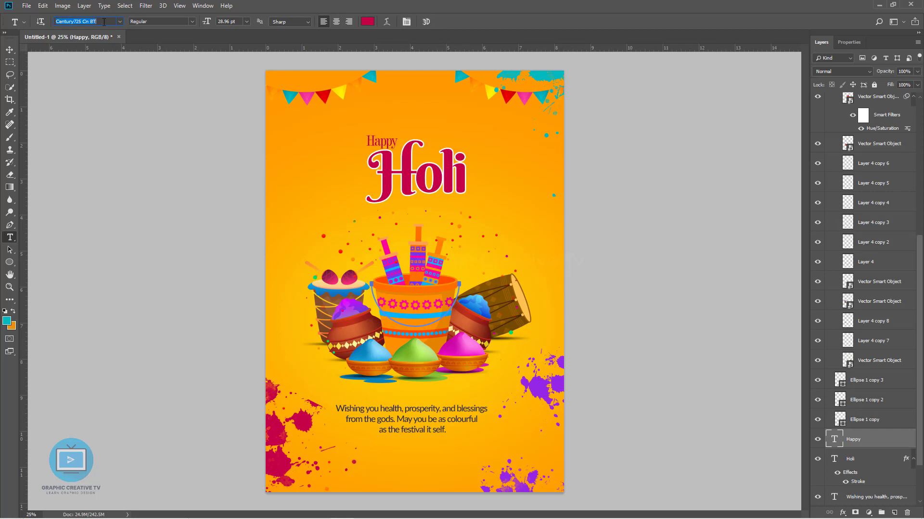
key("Down")
key("Down")
key("Down")
key("Down")
key("Down")
Step: Select "Happy" and "Holi" together and scale them up to about 104.91%
left_click(9, 50)
left_click(427, 187, "shift")
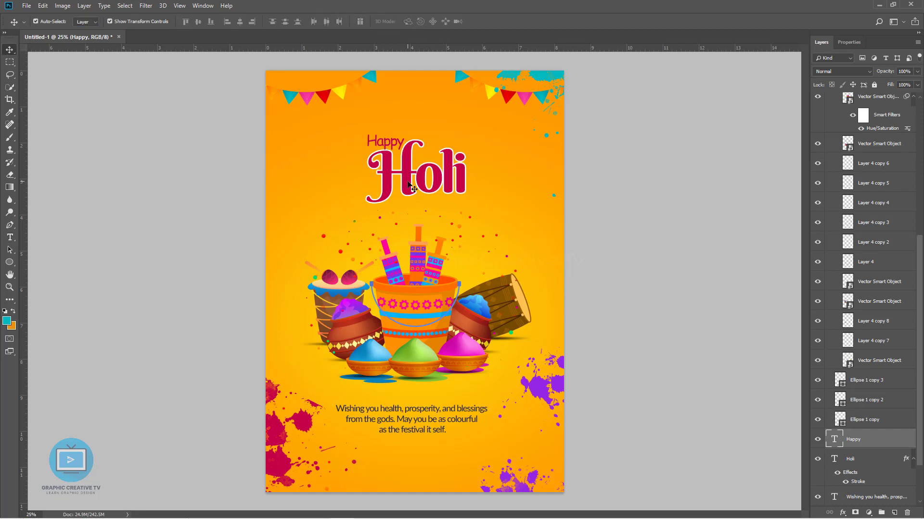
left_click_drag(469, 205, 470, 205)
key("Return")
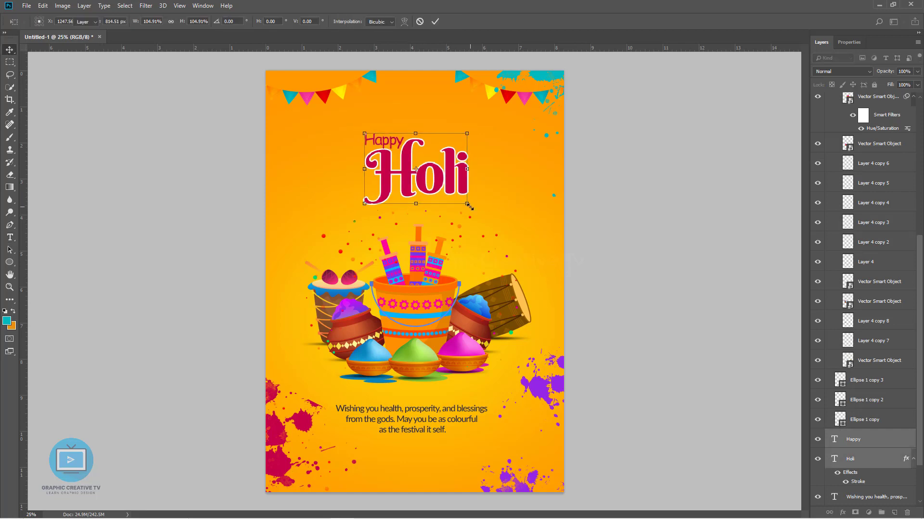
left_click(489, 173)
Step: Add a drop shadow to the "Holi" text with 59% opacity and 16 px distance, adjusting its size
left_click(445, 167)
left_click(842, 513)
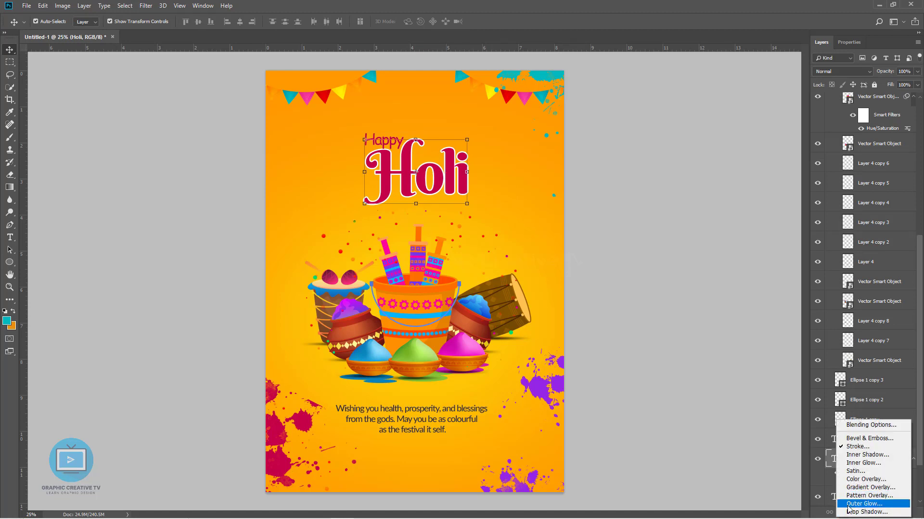
left_click(849, 501)
left_click_drag(715, 69, 720, 70)
left_click_drag(700, 98, 696, 119)
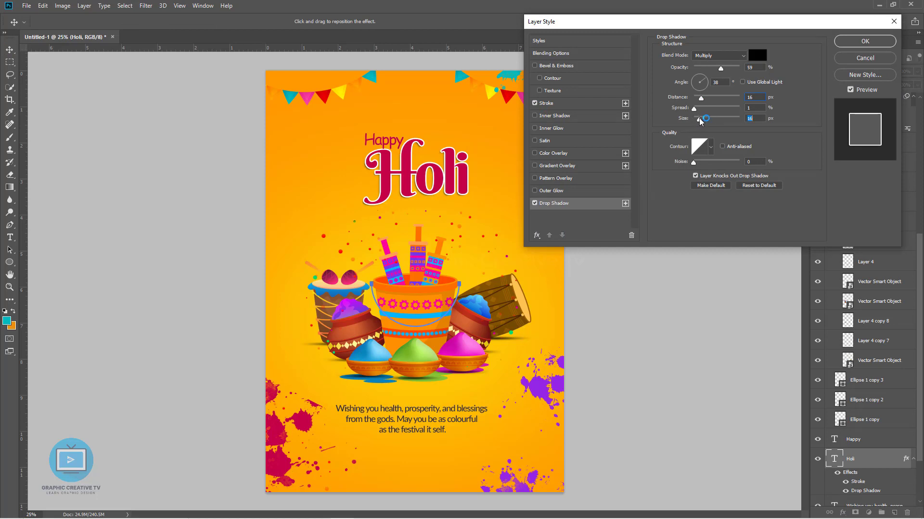
left_click(852, 44)
left_click(609, 320)
Step: Move "Happy" and "Holi" together up slightly and centre them horizontally on the canvas
left_click(399, 146)
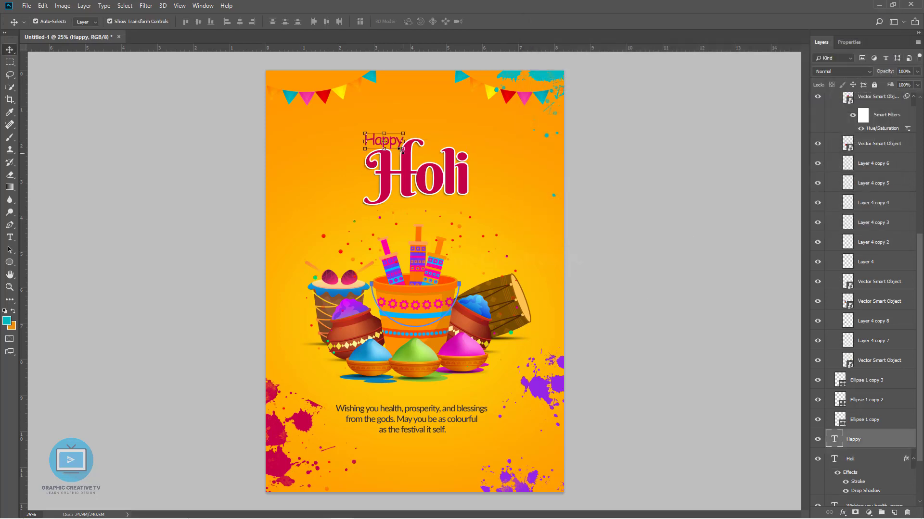
left_click(411, 189, "shift")
left_click_drag(411, 195, 407, 193)
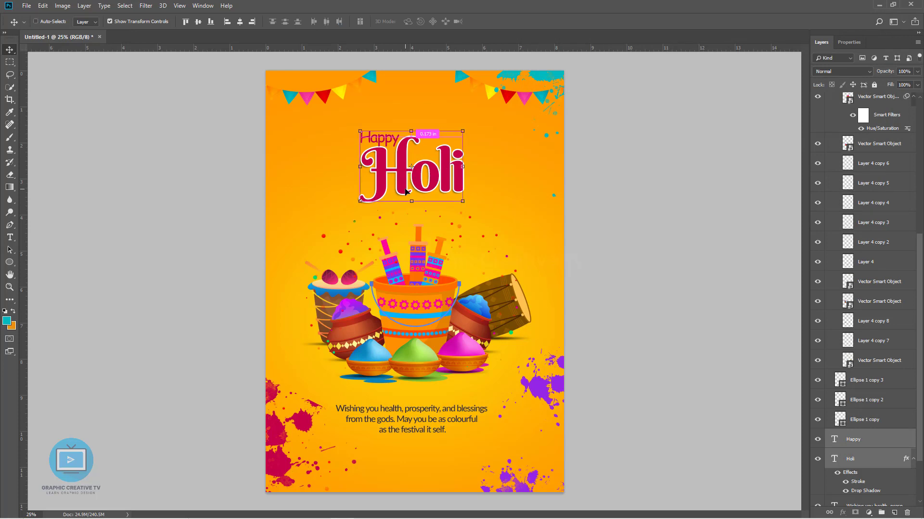
key("ctrl+a")
left_click(240, 21)
key("ctrl+d")
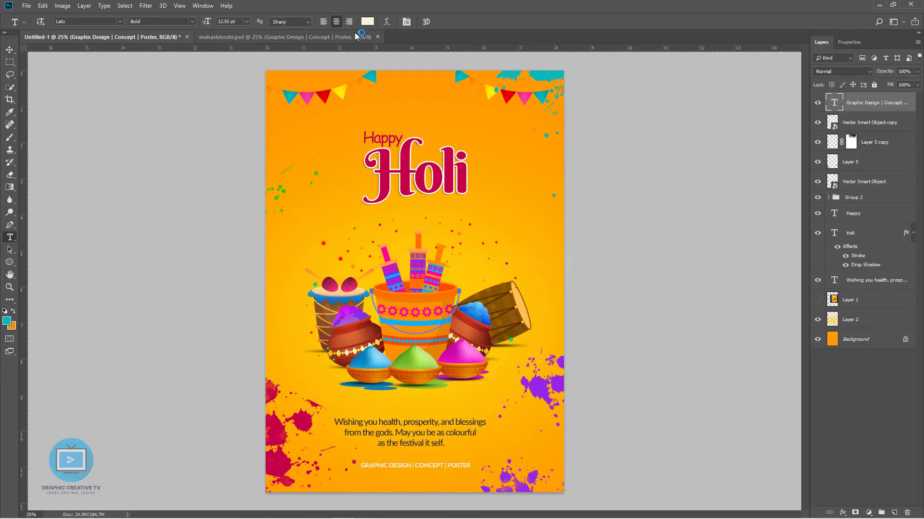
Step: Recolour the "Graphic Design | Concept | Poster" tagline with the crimson sampled from the "Holi" title
left_click(369, 21)
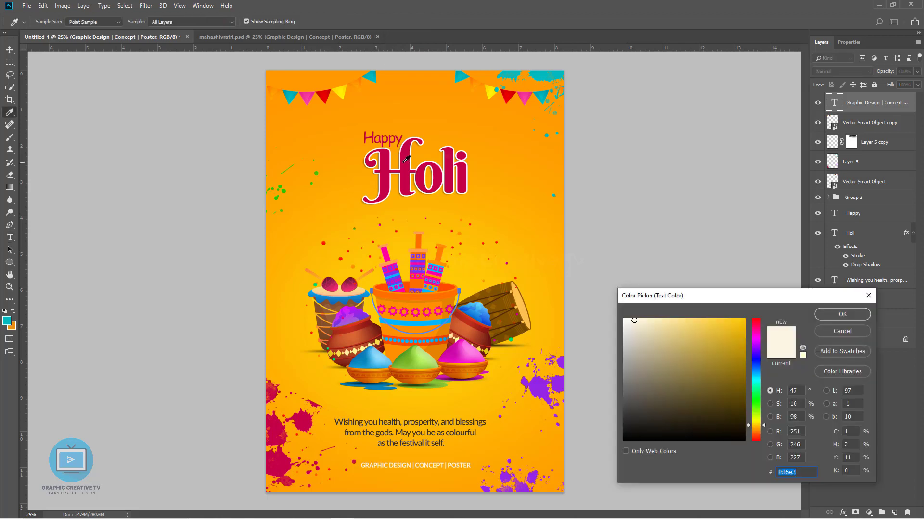
left_click(420, 191)
left_click(843, 314)
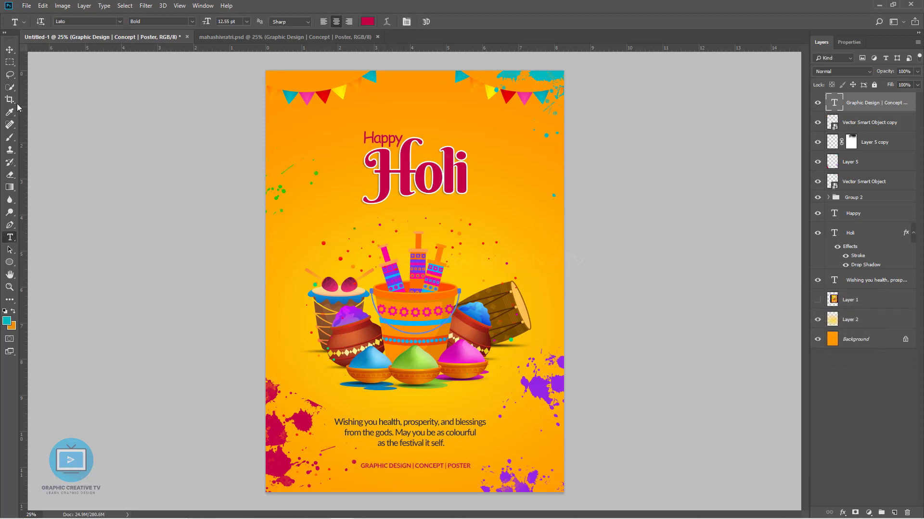
Step: Scale the tagline down slightly, and move the greeting and the tagline up a little below the festive arrangement
left_click(9, 50)
left_click(435, 470)
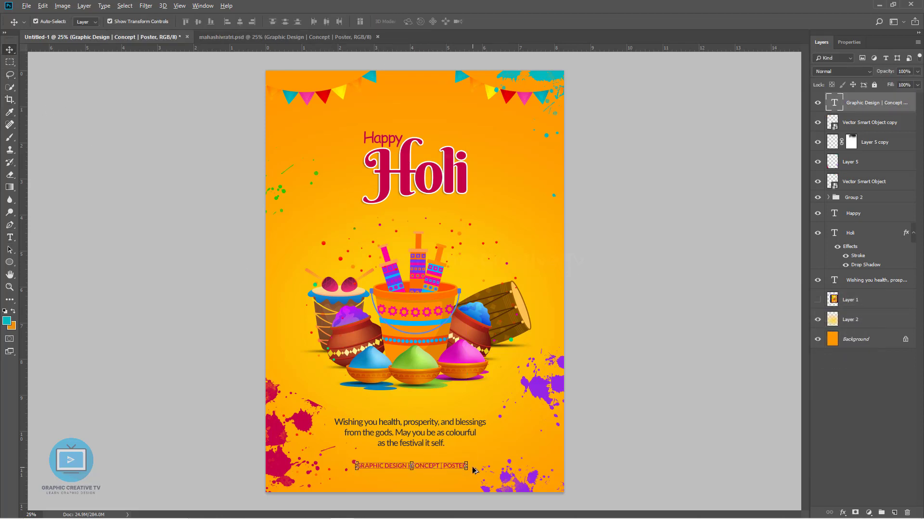
left_click_drag(472, 461, 447, 430)
key("Return")
left_click(599, 435)
left_click(459, 470)
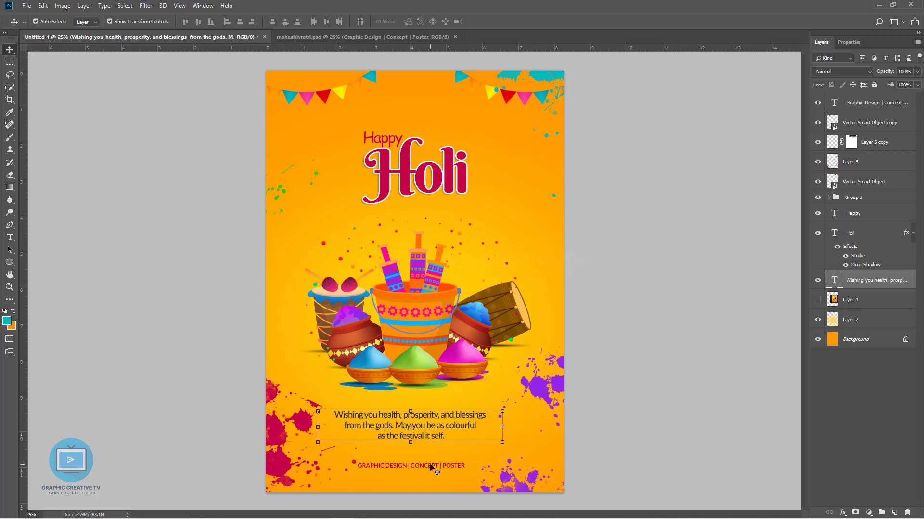
left_click_drag(430, 469, 429, 463)
mouse_move(282, 466)
left_mouse_down()
mouse_move(272, 467)
mouse_move(282, 467)
left_mouse_up()
left_click_drag(406, 460, 405, 458)
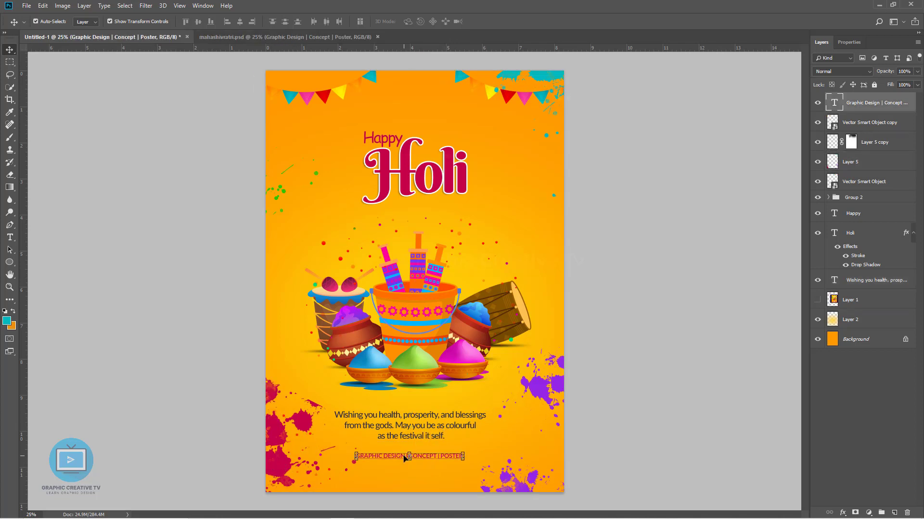
Step: Adjust the glow on Layer 2 with Hue/Saturation, setting saturation to +7 and lightness to +57
left_click(605, 264)
left_click(493, 264)
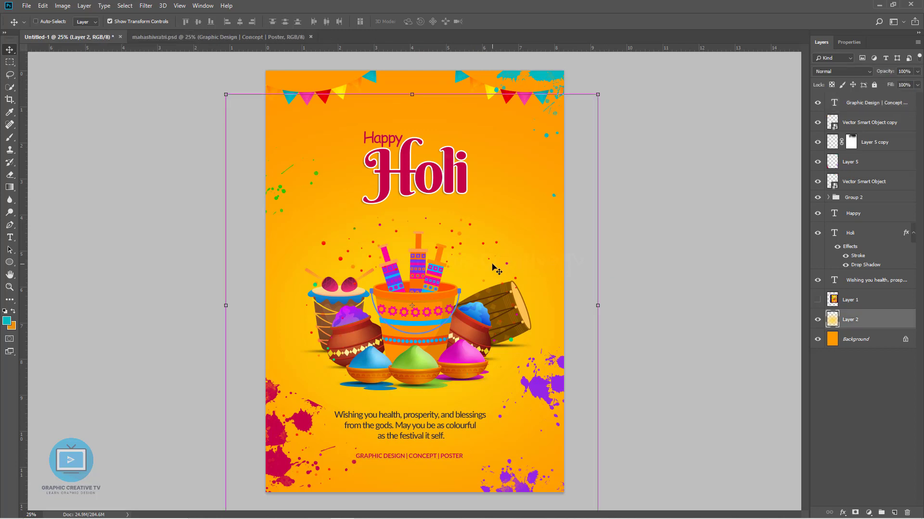
key("ctrl+u")
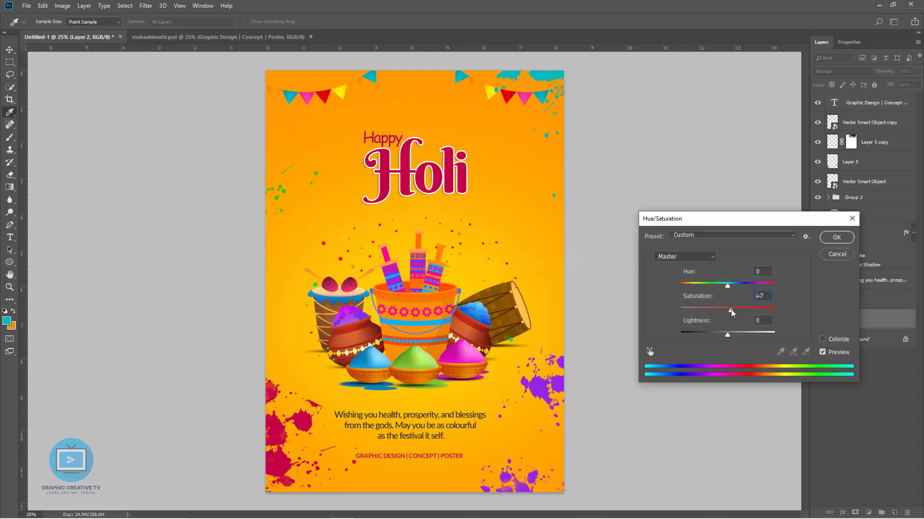
left_click_drag(727, 334, 755, 329)
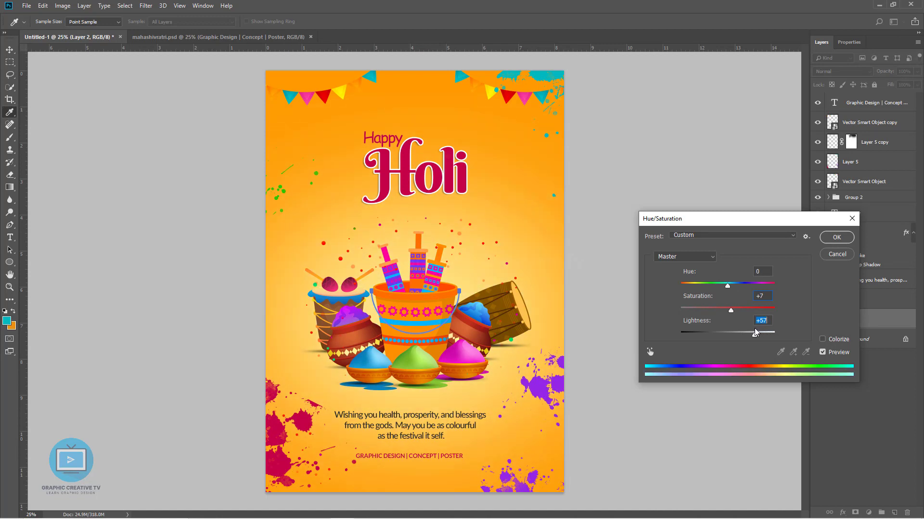
left_click(835, 238)
Step: Add a drop shadow with 34% opacity to the left bunting and copy the effect to the right bunting
key("v")
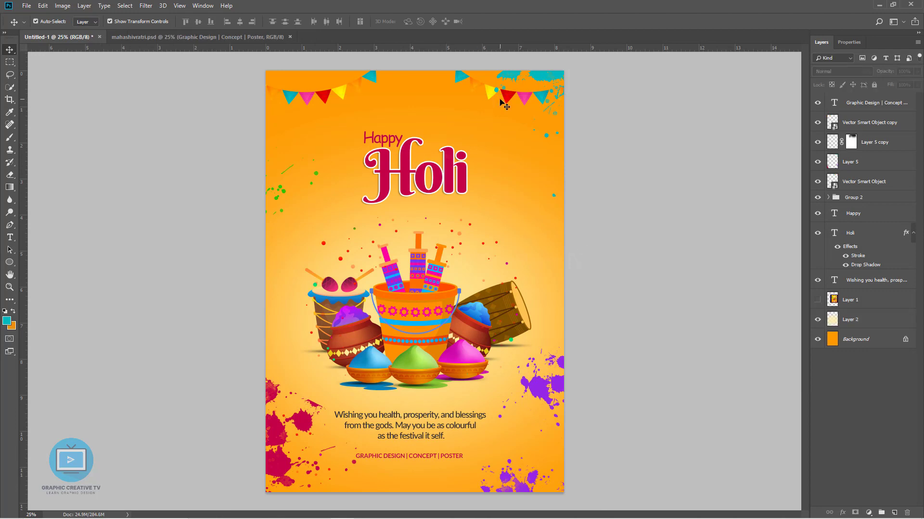
left_click(512, 101)
left_click(343, 93)
left_click(842, 512)
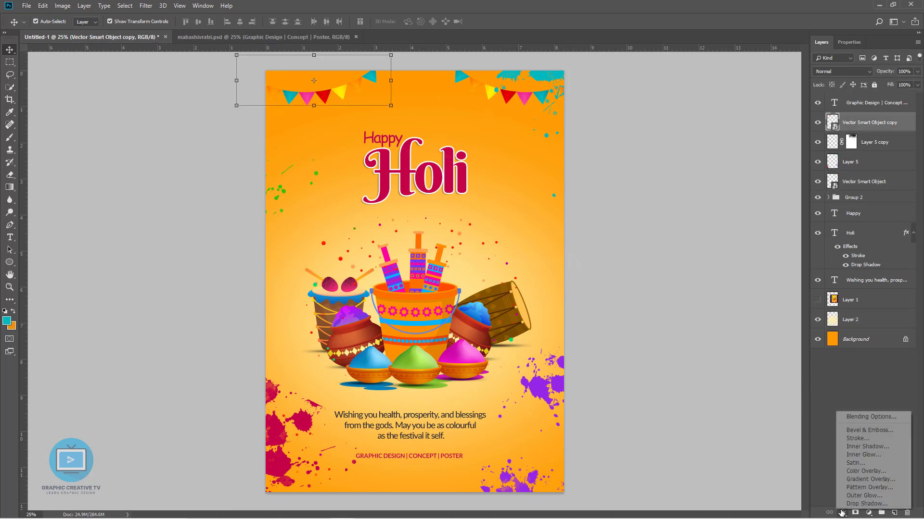
left_click(858, 502)
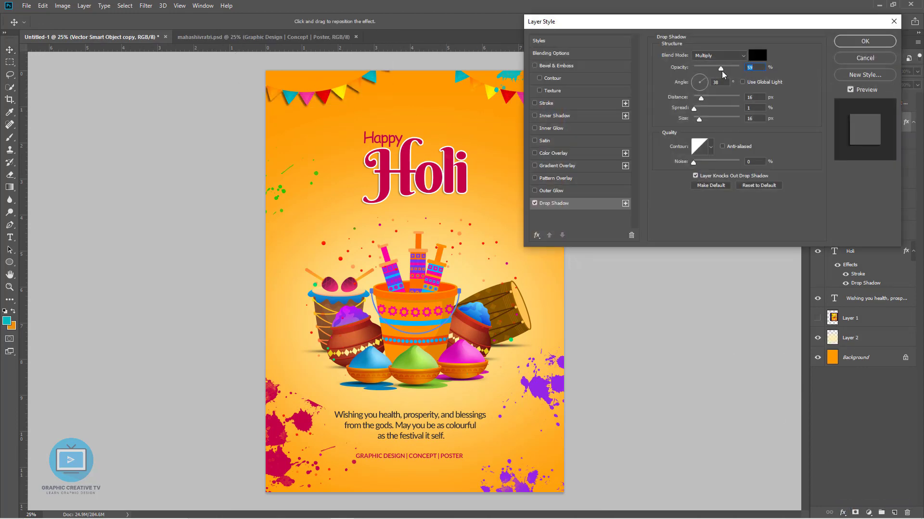
left_click_drag(722, 72, 704, 69)
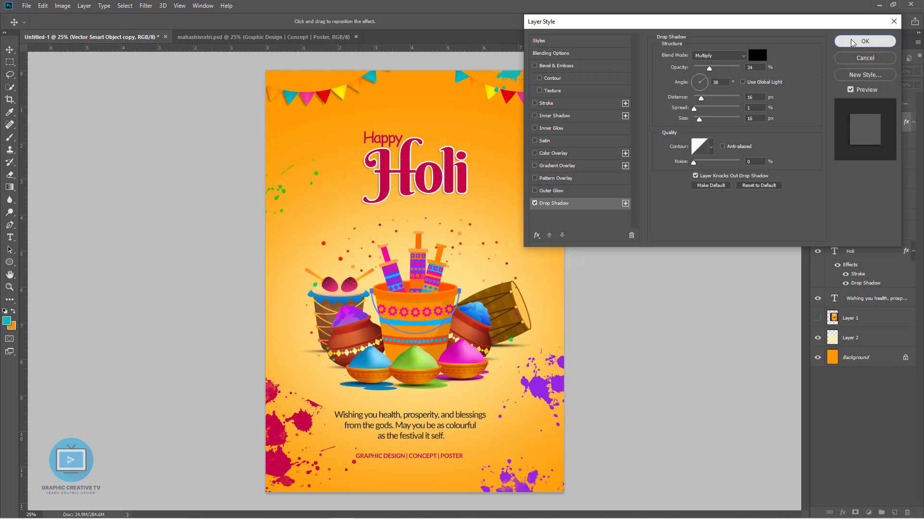
left_click(864, 41)
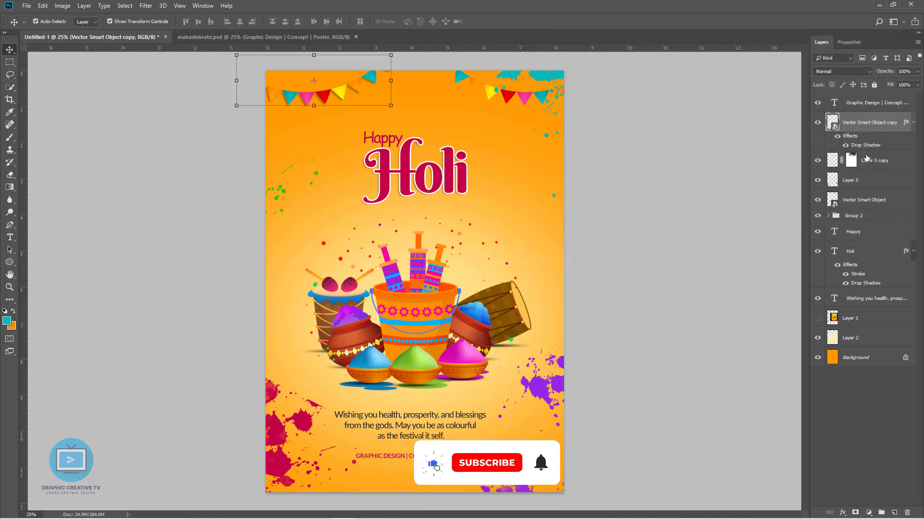
left_click_drag(866, 146, 868, 204, "alt")
left_click(710, 156)
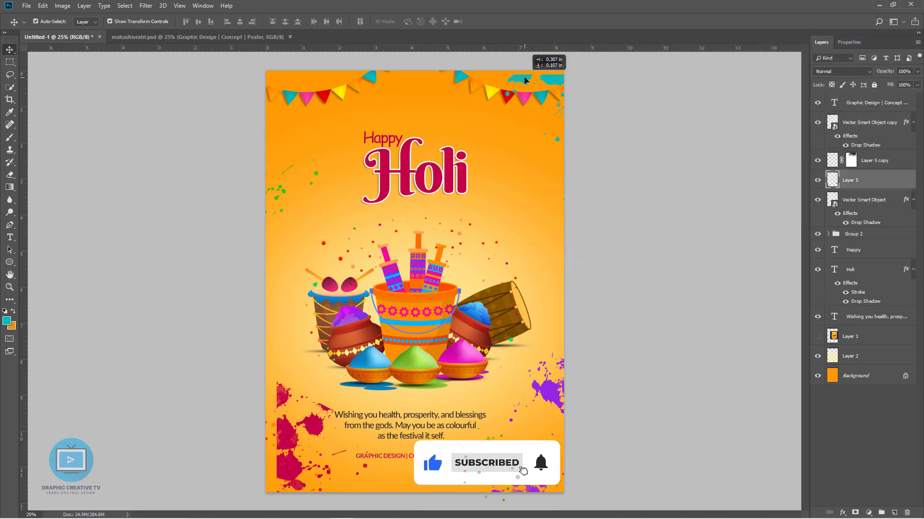
Step: Try moving the right bunting over to the poster's left side beneath the other bunting, and undo the moves
left_click(507, 104)
left_click_drag(508, 104, 228, 126)
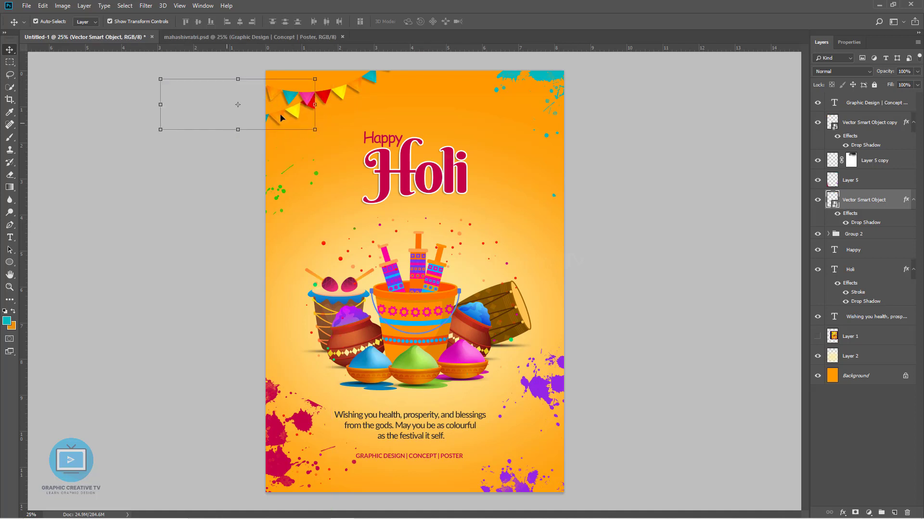
left_click_drag(282, 118, 303, 140)
key("ctrl+alt+z")
key("ctrl+alt+z")
left_click(604, 167)
Step: Set the right bunting's drop shadow distance to 4 px
left_click(873, 201)
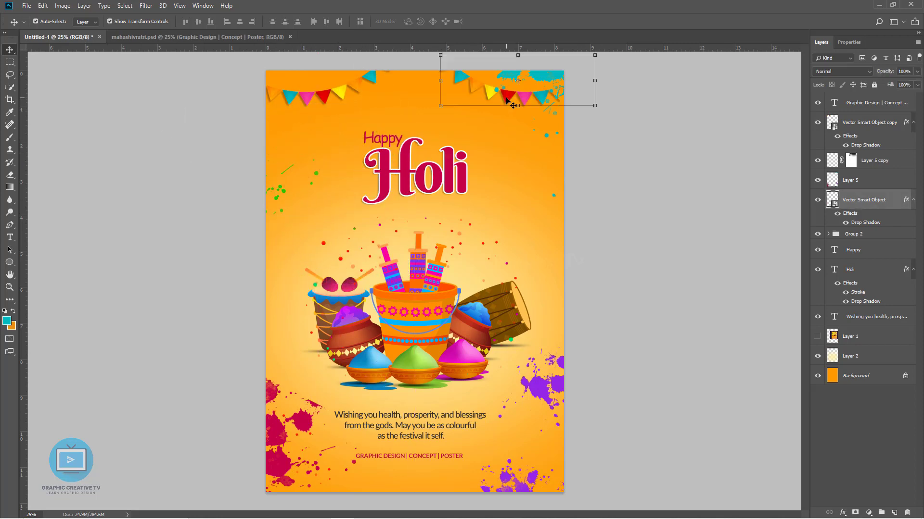
double_click(865, 223)
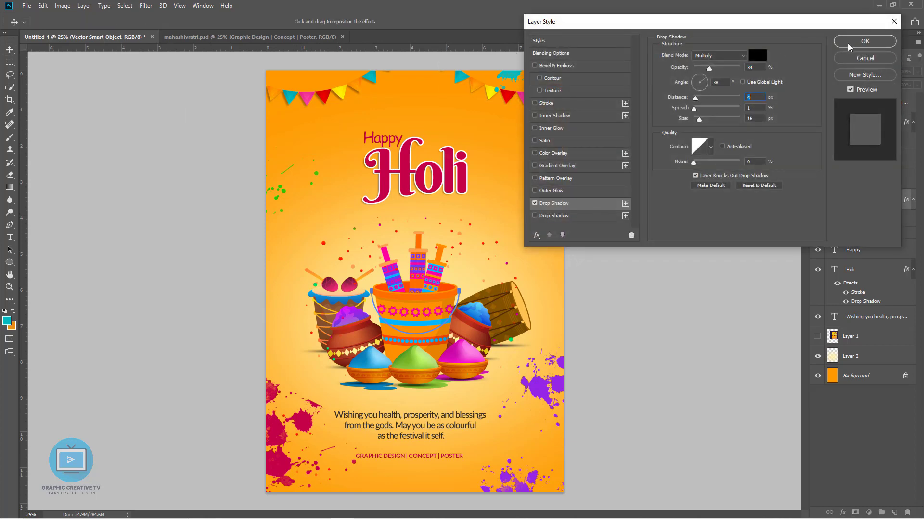
left_click(865, 41)
left_click(649, 220)
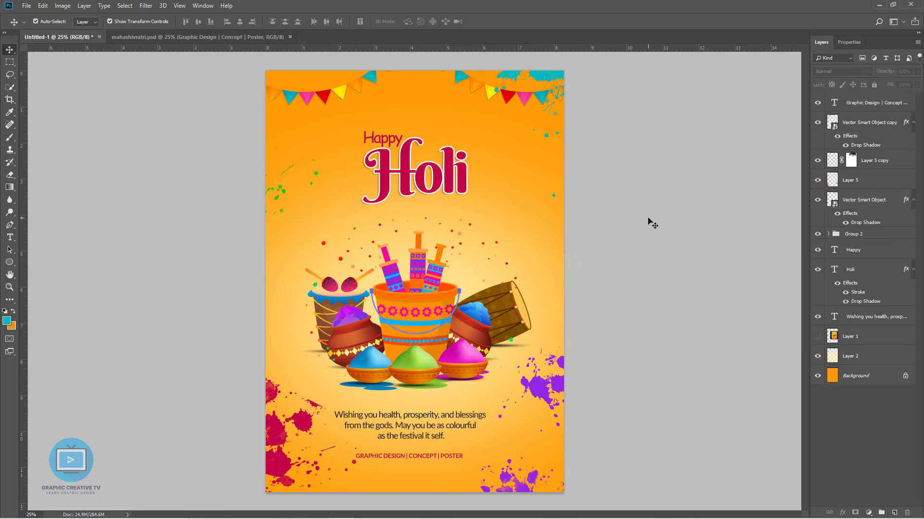
Step: Change the colour of the "Graphic Design | Concept | Poster" tagline to black (000000)
left_click(461, 456)
left_click(10, 237)
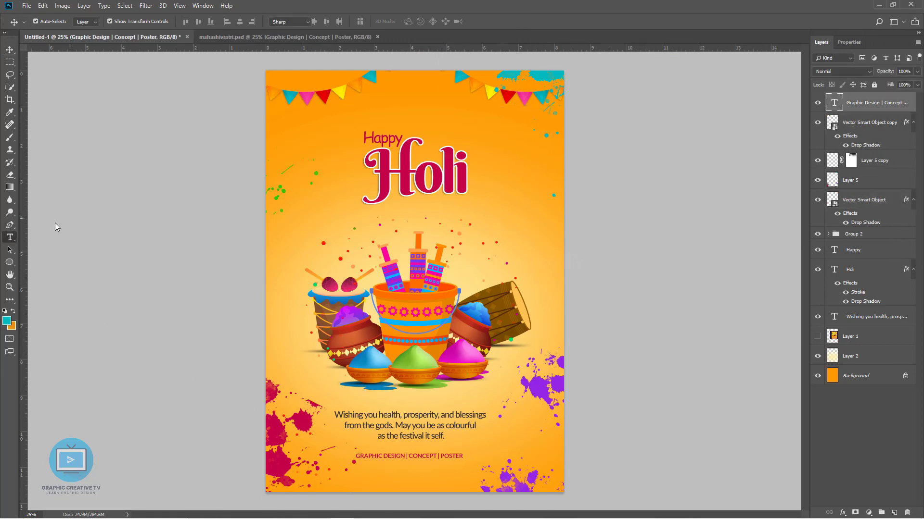
left_click(367, 21)
left_click(504, 304)
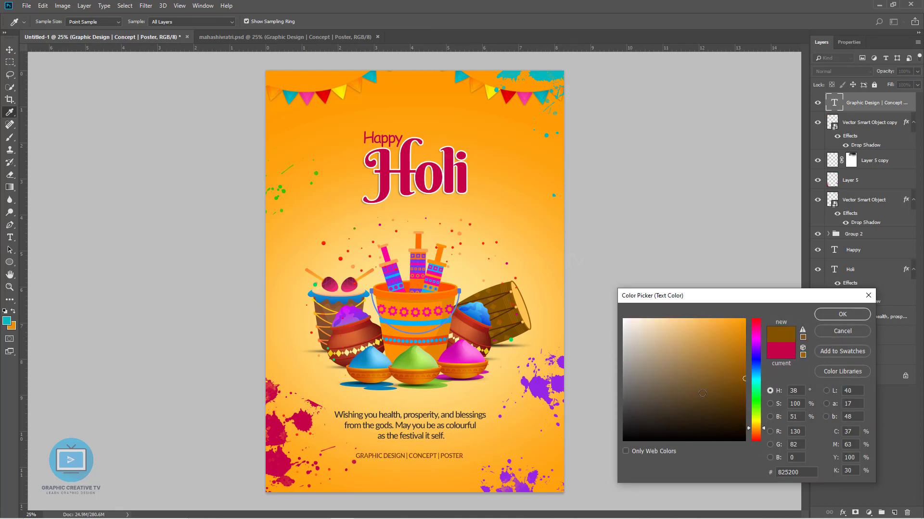
left_click_drag(702, 393, 764, 459)
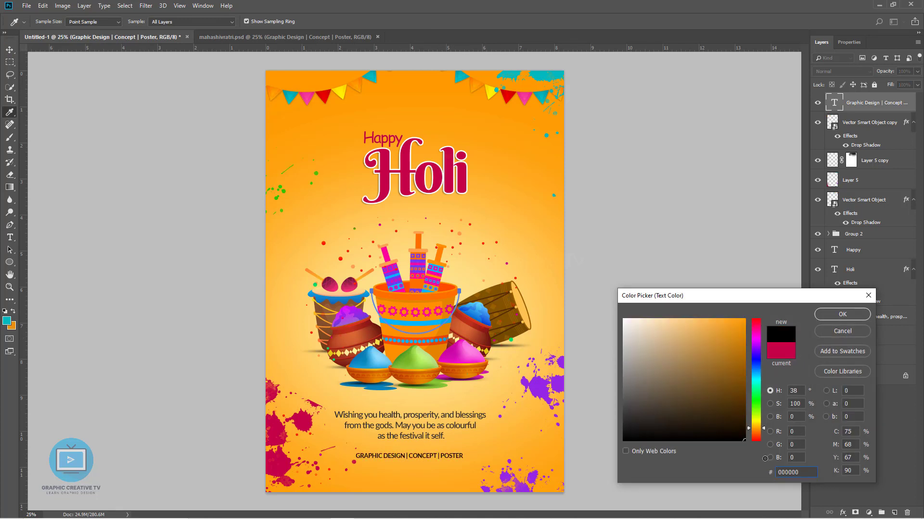
left_click(832, 315)
left_click(8, 51)
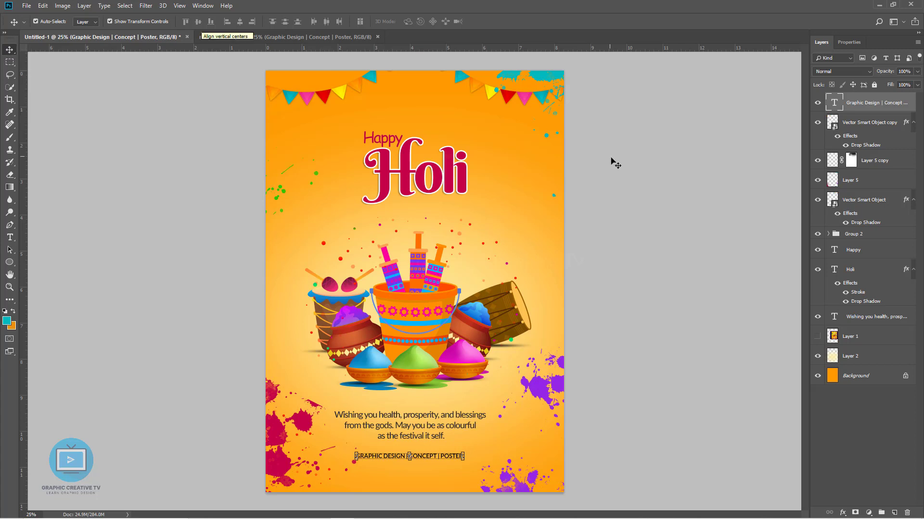
Step: Apply the Despeckle noise filter to the Background layer
left_click(529, 162)
left_click(846, 373)
left_click(146, 5)
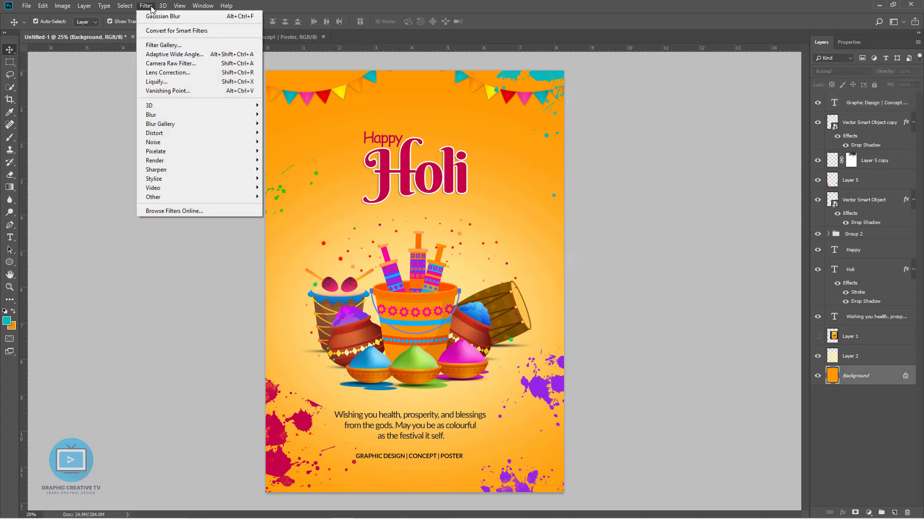
mouse_move(216, 142)
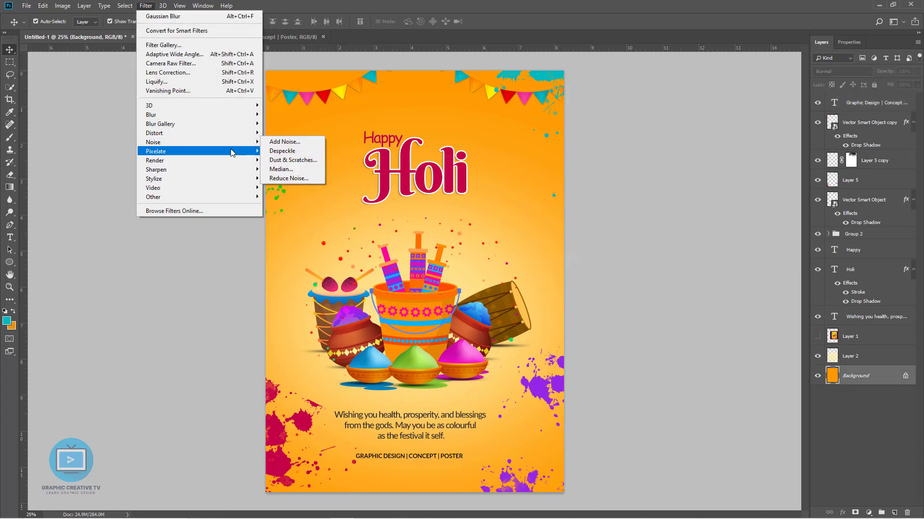
left_click(308, 151)
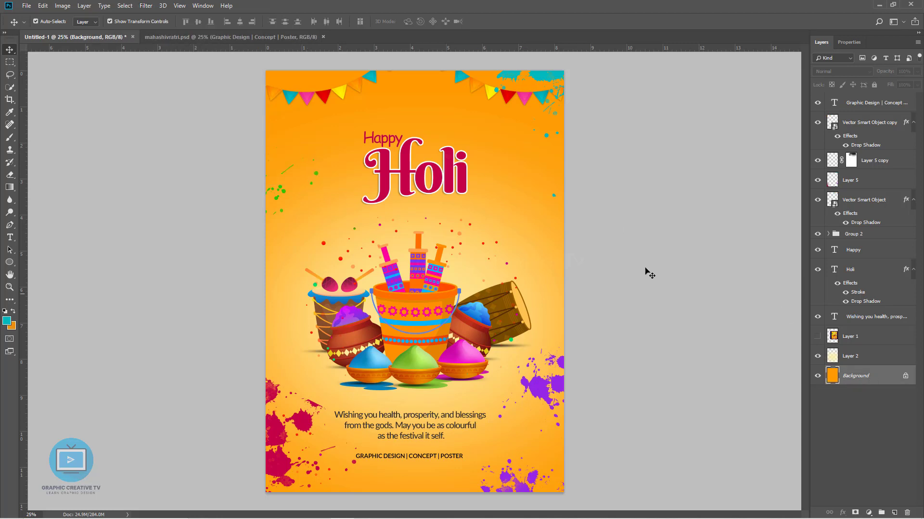
Step: Try adding 5.82% Gaussian noise to the Background layer, and undo it
left_click(146, 6)
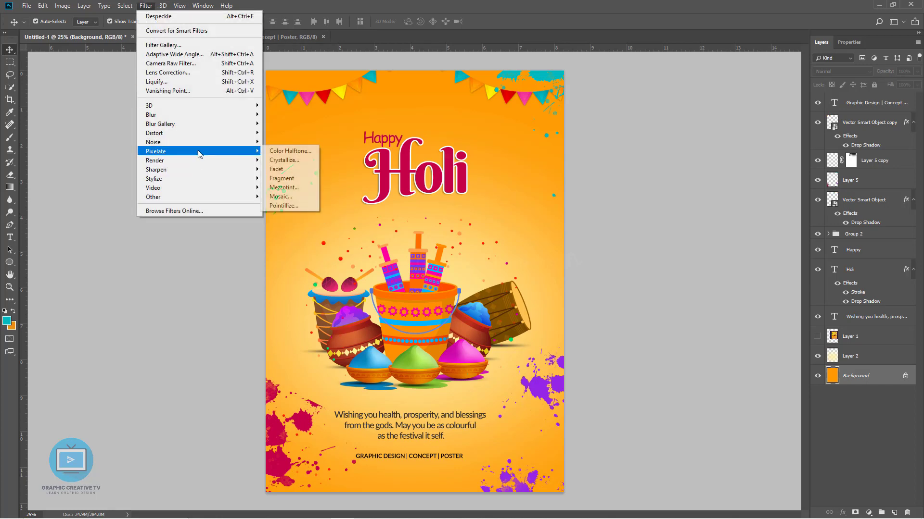
mouse_move(198, 146)
left_click(301, 142)
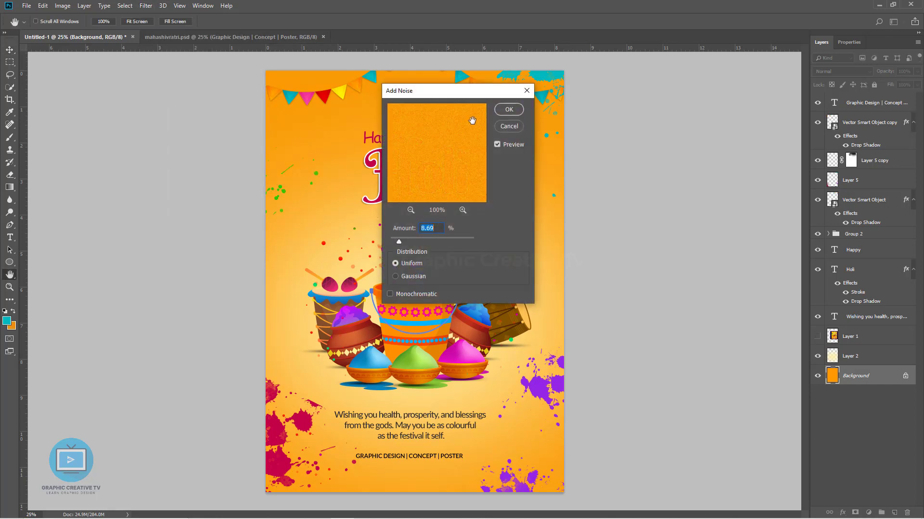
mouse_move(627, 245)
left_mouse_down()
mouse_move(642, 244)
mouse_move(628, 243)
left_mouse_up()
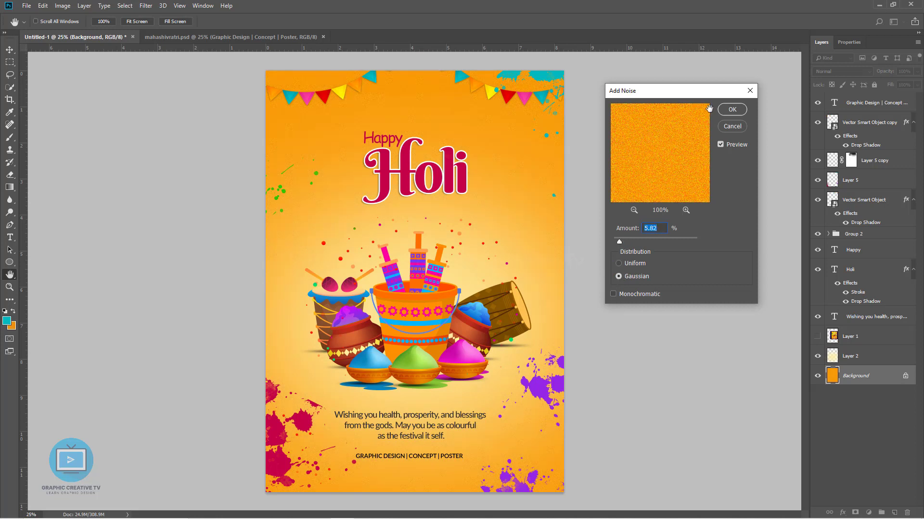
key("Return")
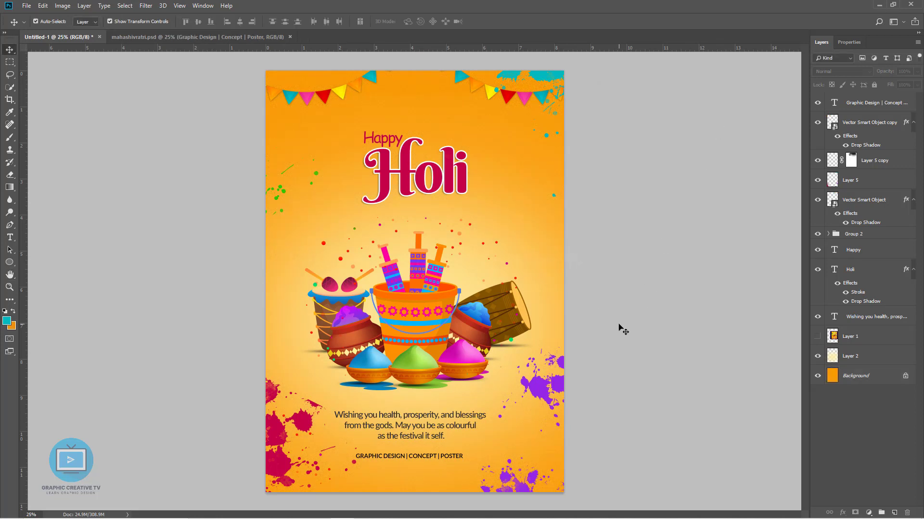
left_click(827, 377)
key("ctrl+z")
Step: Switch to a full-screen view with a dark surround to examine the poster
key("f")
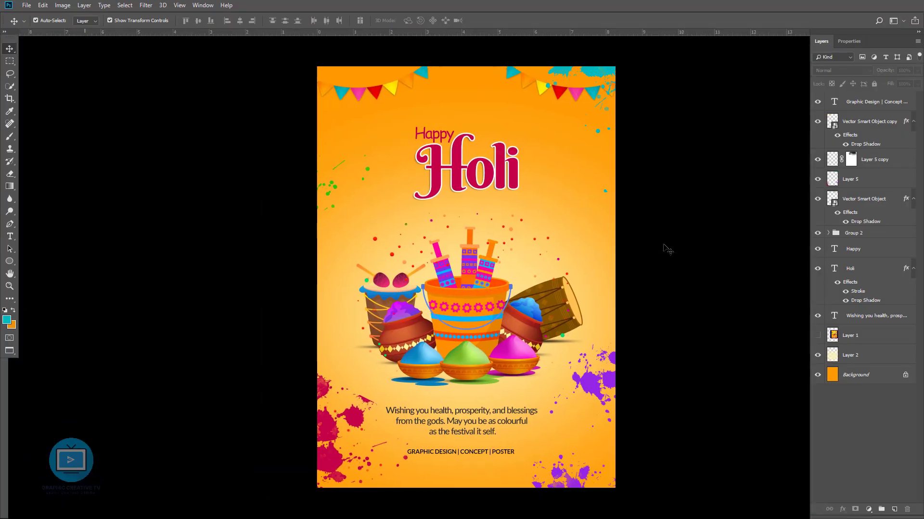